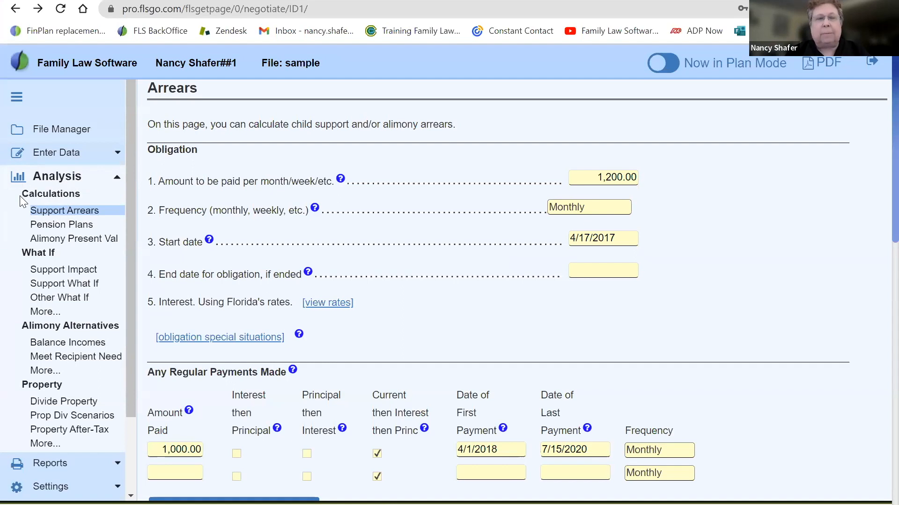
Switch the program to Forms Mode and back to Plan Mode
{"action": "left_click_drag", "start_coordinate": [19, 196], "coordinate": [80, 201]}
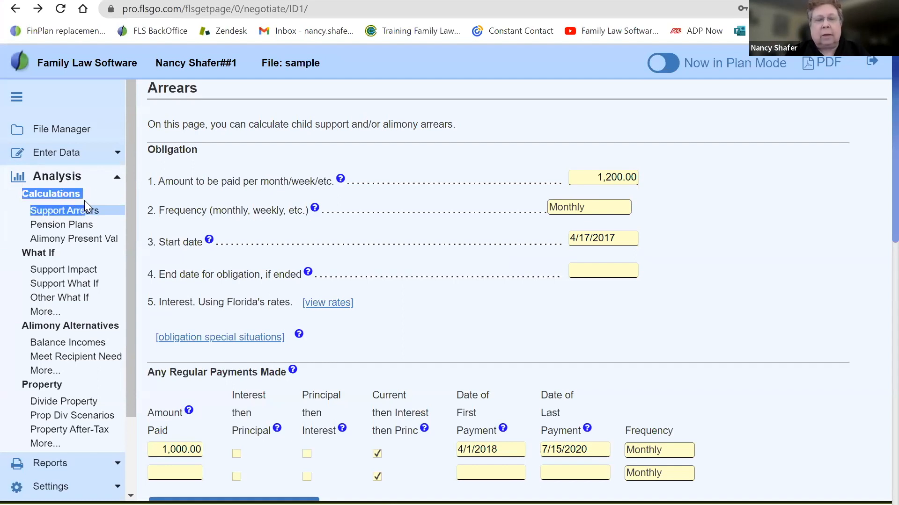
{"action": "left_click", "coordinate": [52, 216]}
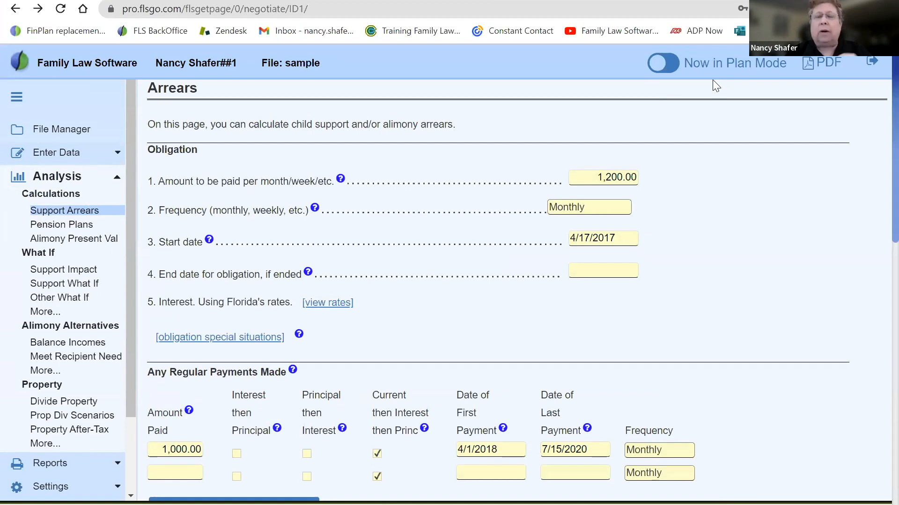
{"action": "left_click", "coordinate": [672, 71]}
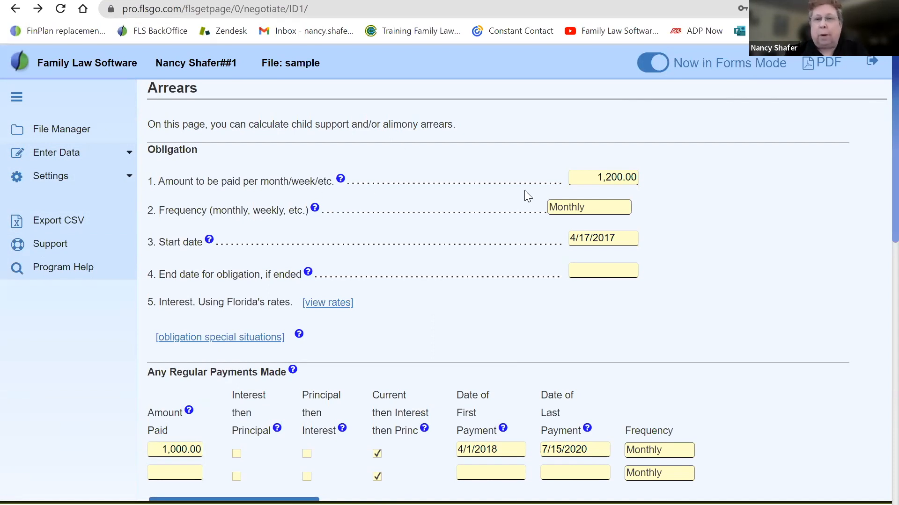
{"action": "left_click", "coordinate": [646, 64]}
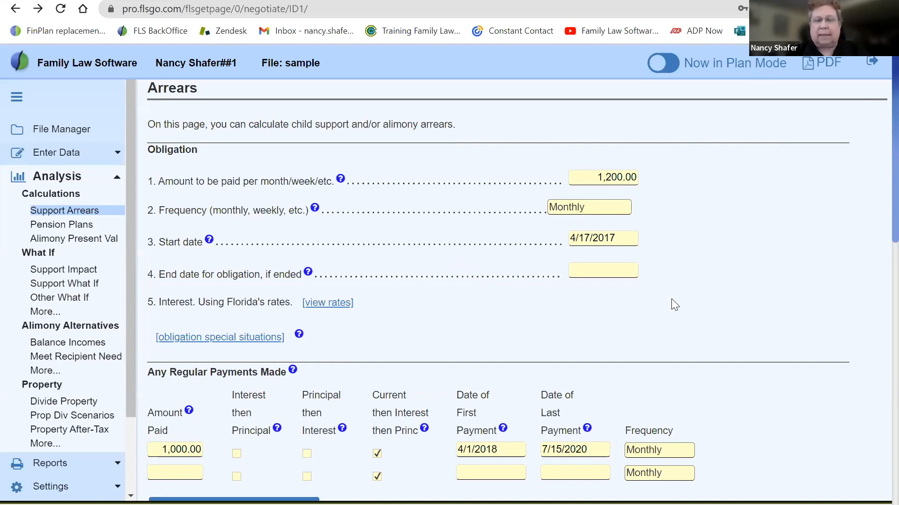
Review the Obligation section of the Arrears page, covering payment amount, frequency, start date and end date
{"action": "scroll", "coordinate": [672, 299], "scroll_direction": "down", "scroll_amount": 1}
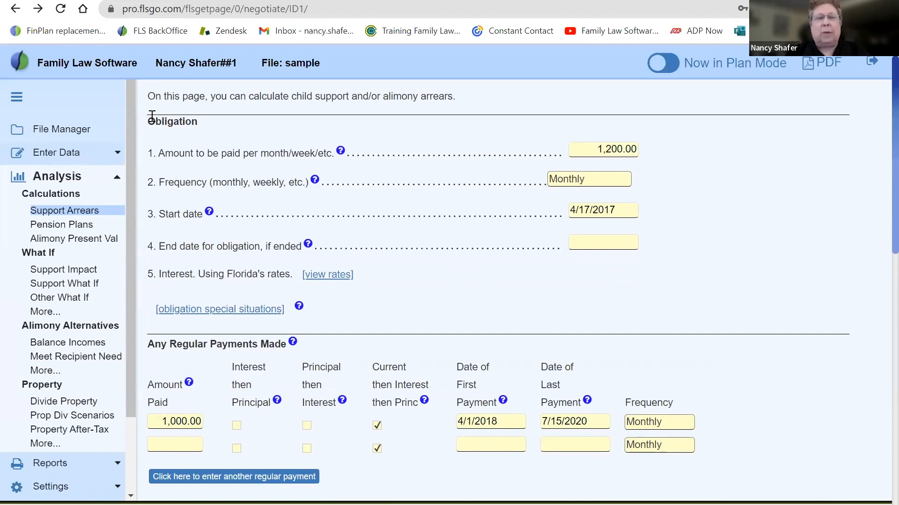
{"action": "left_click_drag", "start_coordinate": [149, 120], "coordinate": [214, 129]}
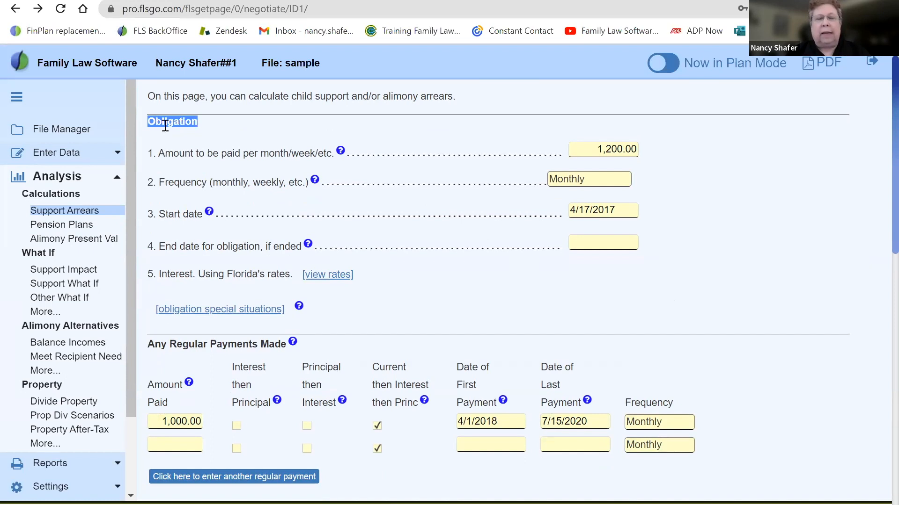
{"action": "left_click_drag", "start_coordinate": [162, 153], "coordinate": [319, 155]}
{"action": "left_click_drag", "start_coordinate": [157, 182], "coordinate": [248, 181]}
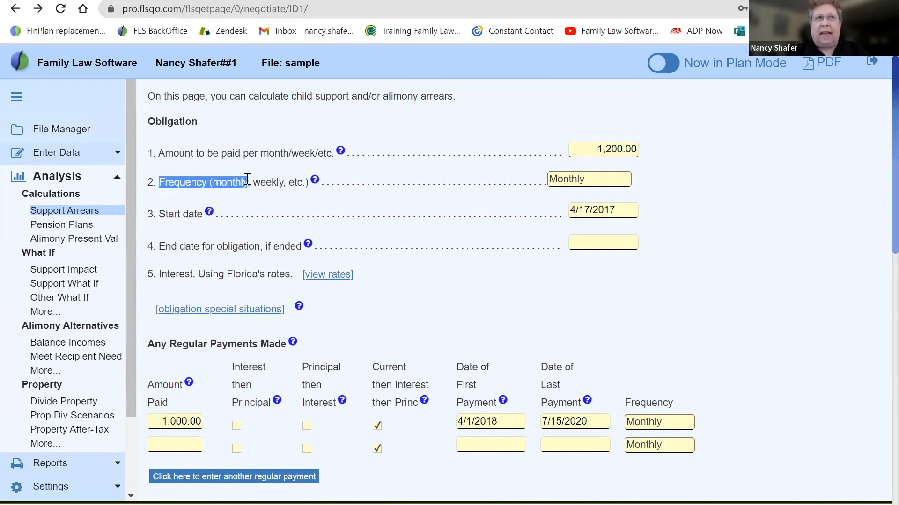
{"action": "left_click_drag", "start_coordinate": [160, 214], "coordinate": [206, 214]}
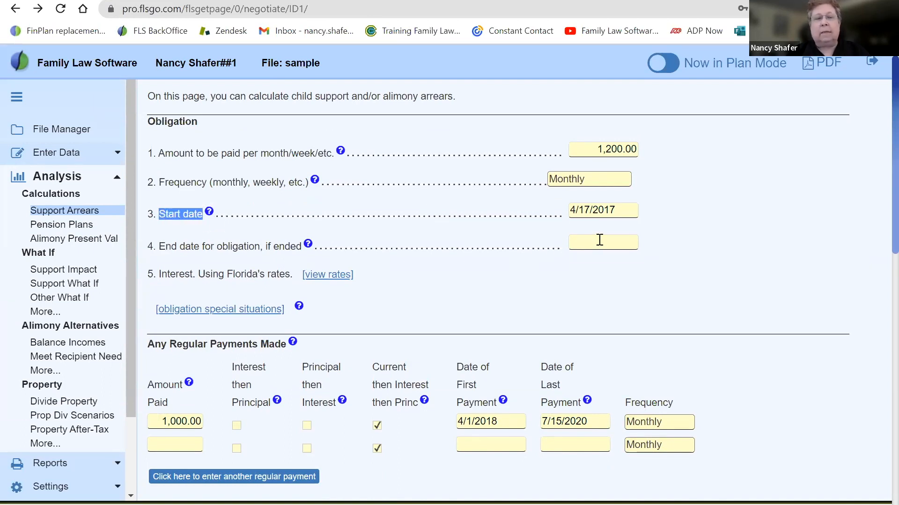
{"action": "left_click", "coordinate": [501, 270]}
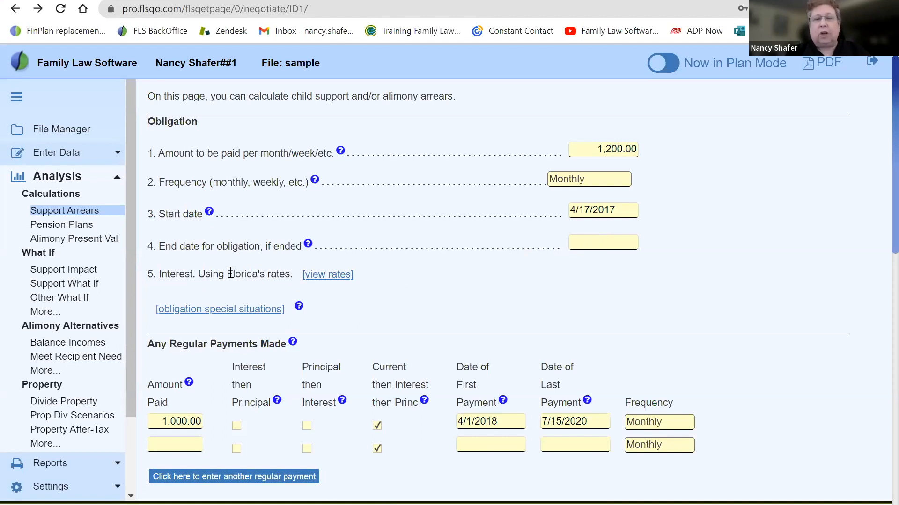
View Florida's interest rate table from the Arrears page's interest line and read through it to the latest entries
{"action": "left_click_drag", "start_coordinate": [225, 275], "coordinate": [282, 277]}
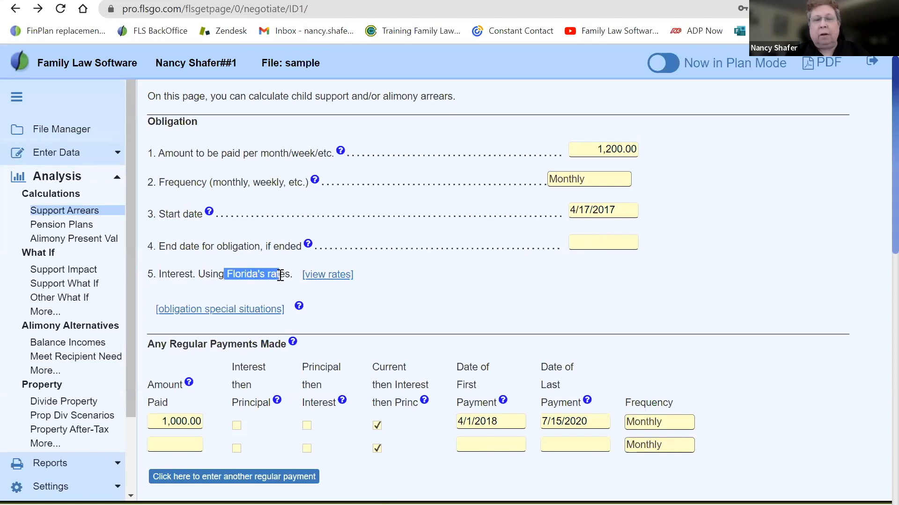
{"action": "left_click", "coordinate": [334, 279]}
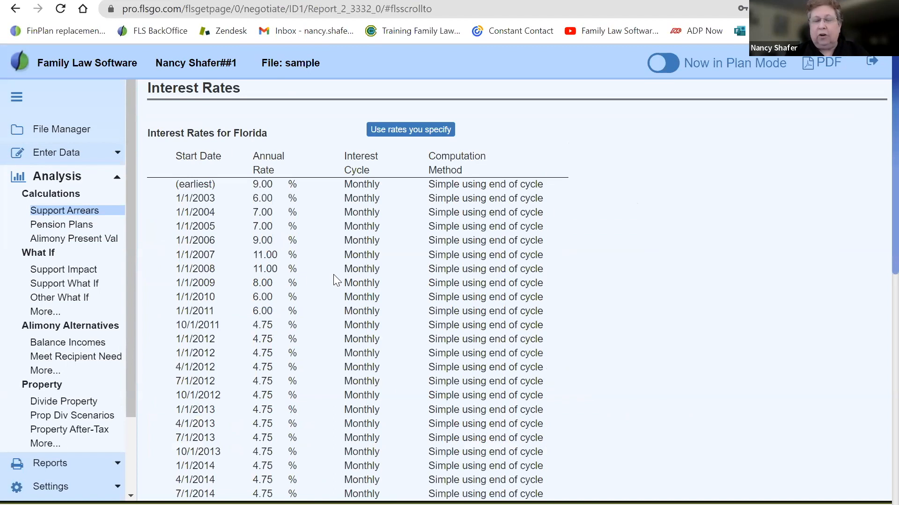
{"action": "scroll", "coordinate": [335, 280], "scroll_direction": "down", "scroll_amount": 8}
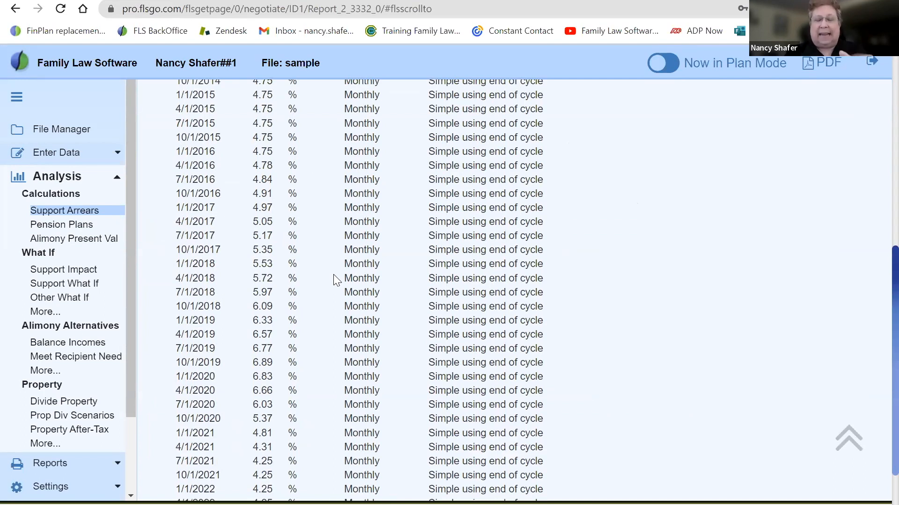
{"action": "scroll", "coordinate": [336, 280], "scroll_direction": "down", "scroll_amount": 3}
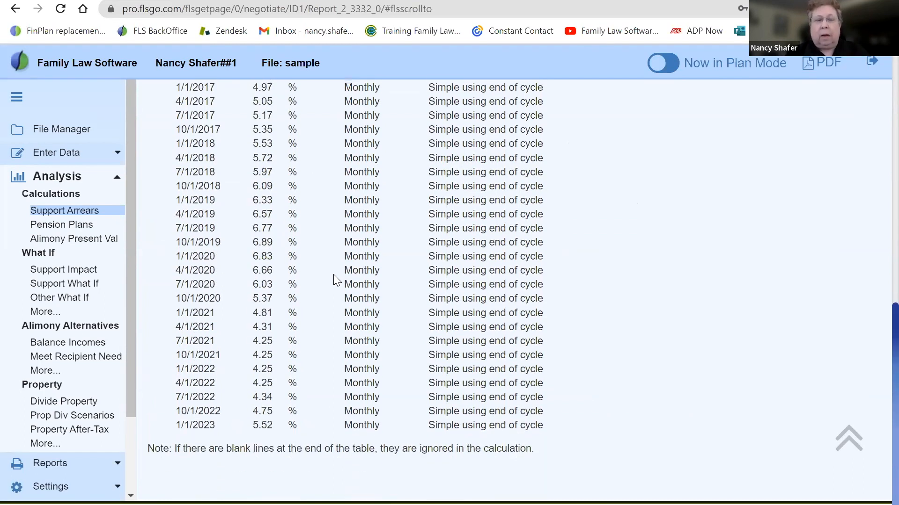
{"action": "scroll", "coordinate": [333, 275], "scroll_direction": "up", "scroll_amount": 12}
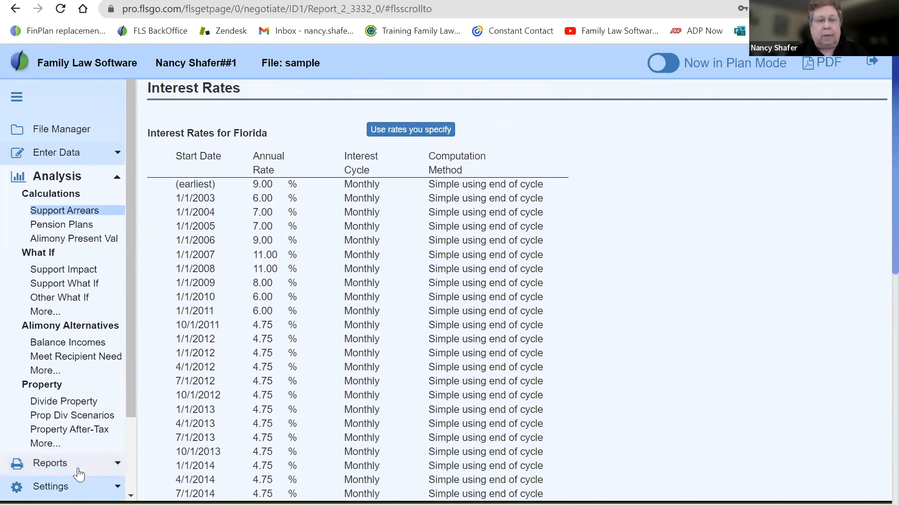
Change the state of filing to IL
{"action": "left_click", "coordinate": [60, 488]}
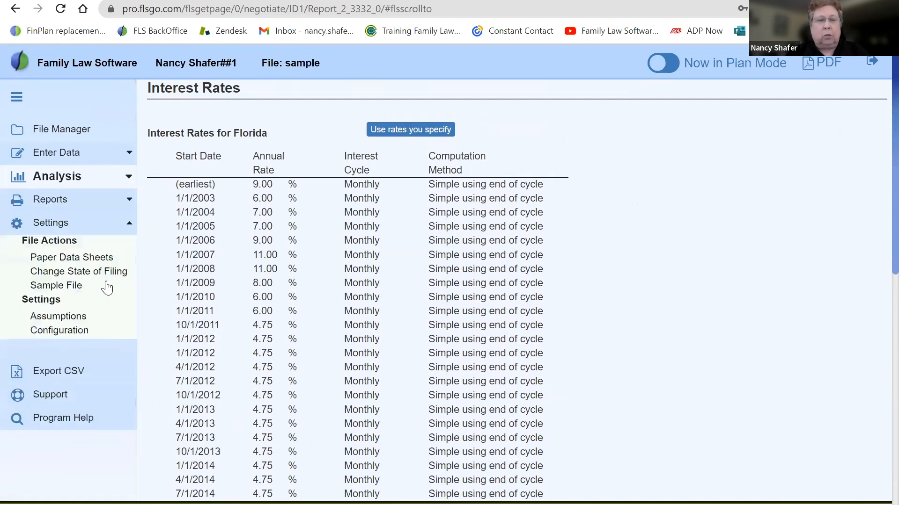
{"action": "left_click", "coordinate": [100, 275]}
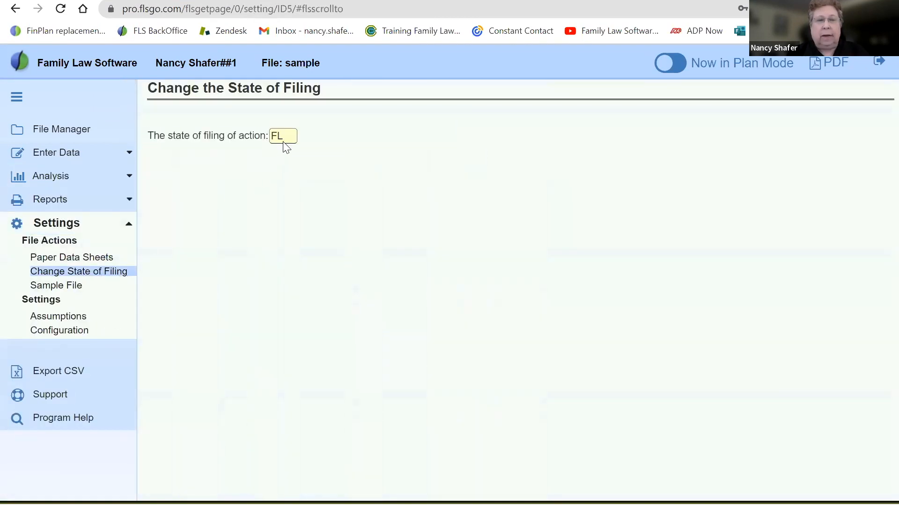
{"action": "left_click", "coordinate": [283, 140]}
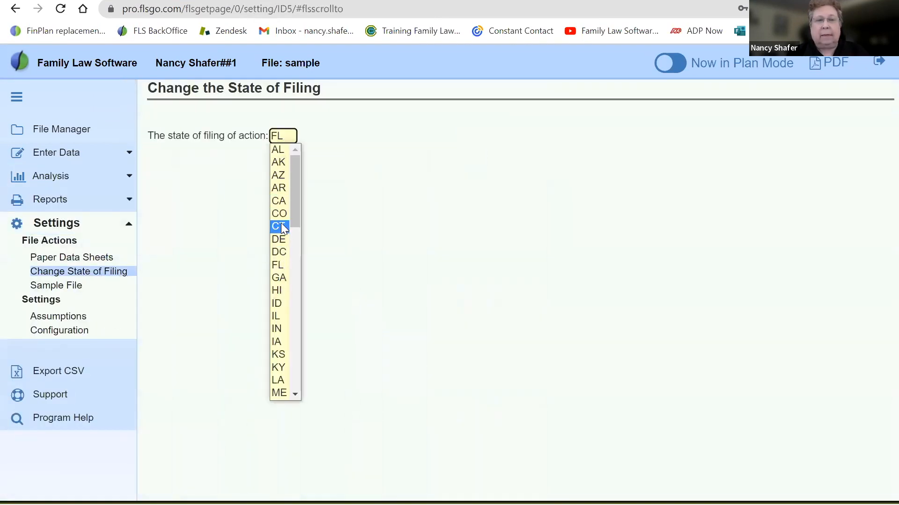
{"action": "left_click", "coordinate": [278, 317]}
Return to the Support Arrears calculation and examine the annual rate in Illinois's interest rate table
{"action": "left_click", "coordinate": [60, 178]}
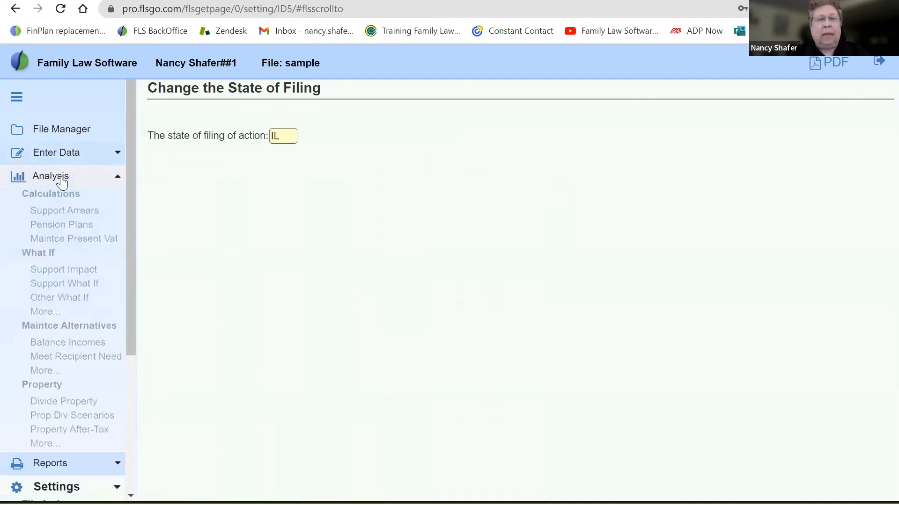
{"action": "left_click", "coordinate": [64, 211]}
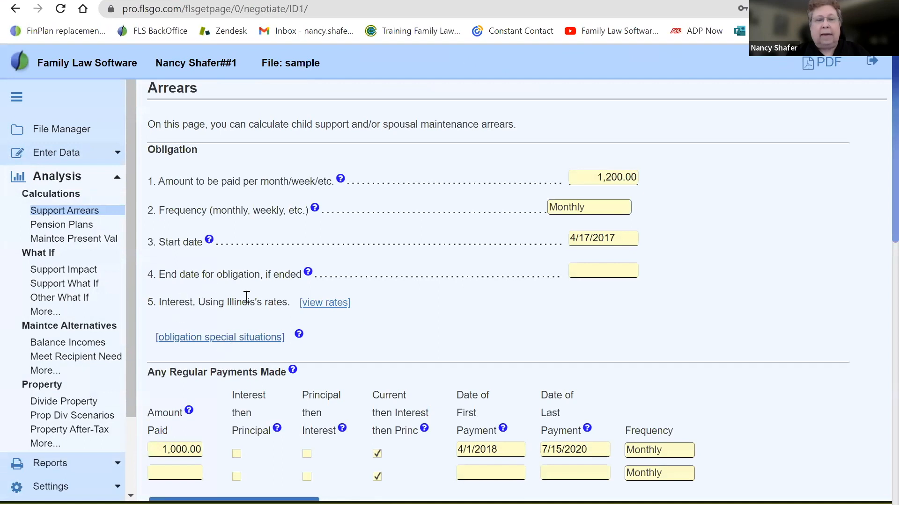
{"action": "left_click_drag", "start_coordinate": [213, 302], "coordinate": [282, 302]}
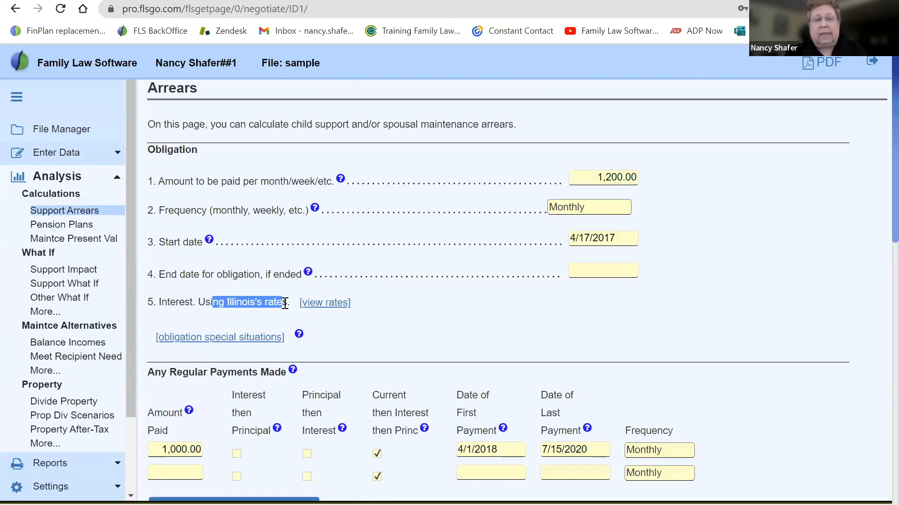
{"action": "left_click", "coordinate": [328, 303]}
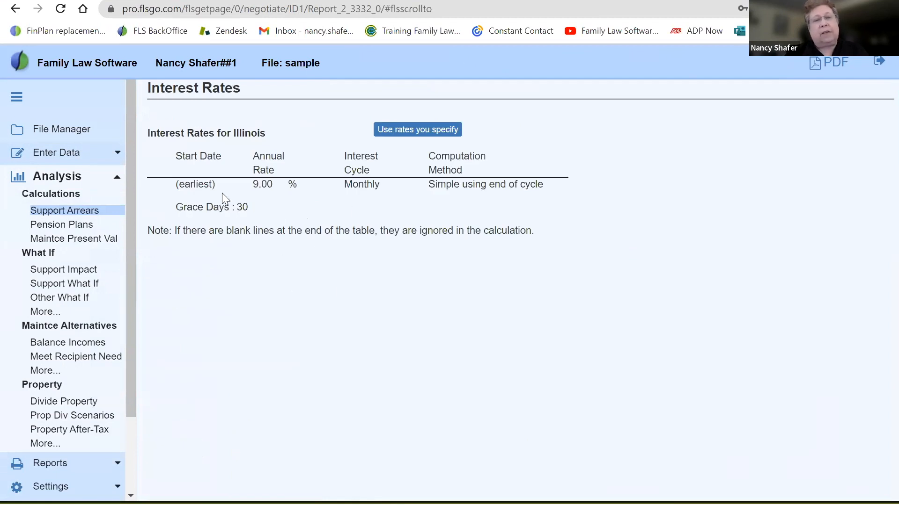
{"action": "double_click", "coordinate": [261, 184]}
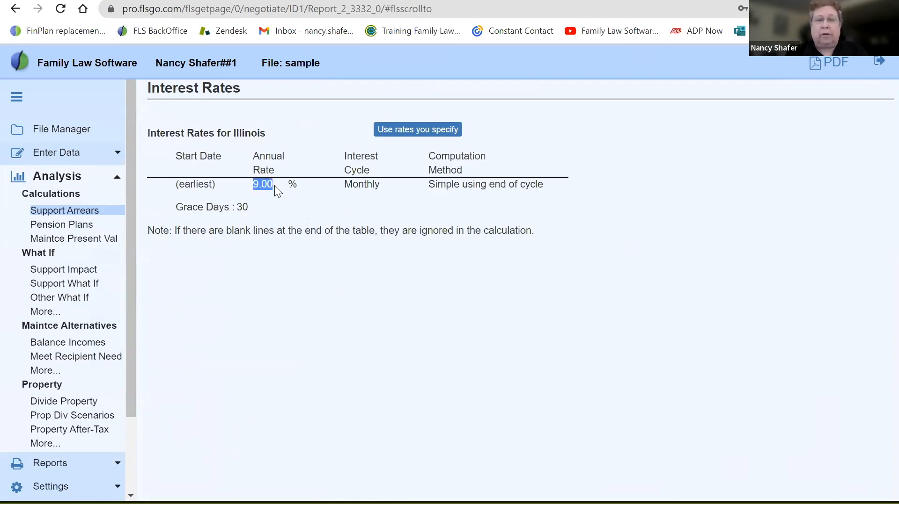
{"action": "left_click", "coordinate": [217, 187]}
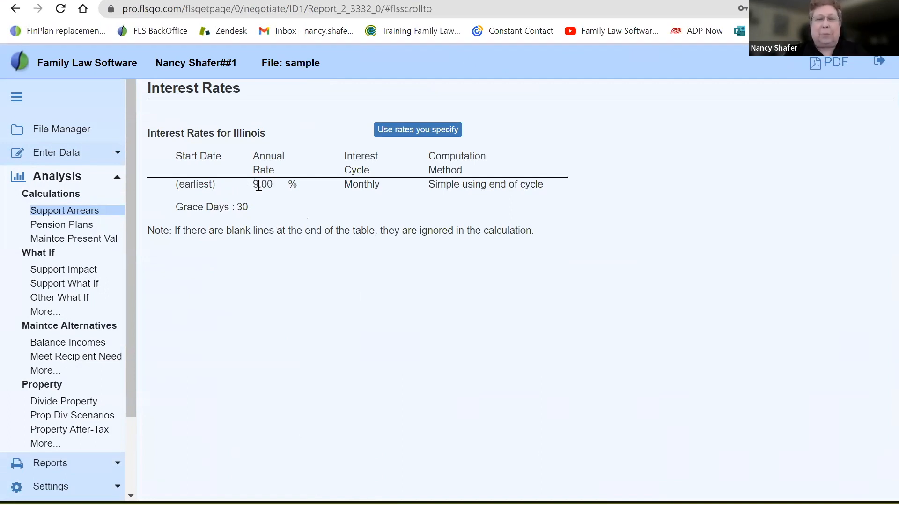
{"action": "left_click_drag", "start_coordinate": [253, 185], "coordinate": [270, 184]}
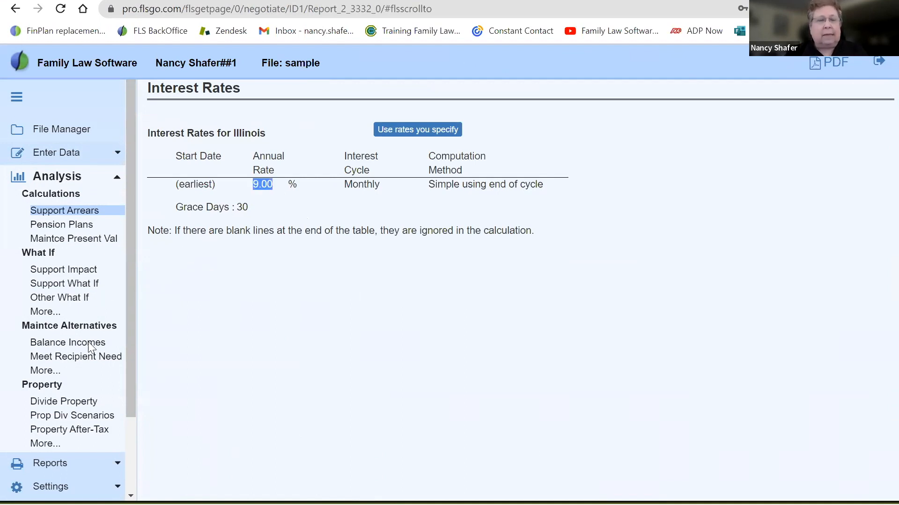
Change the state of filing to CO
{"action": "left_click", "coordinate": [51, 492]}
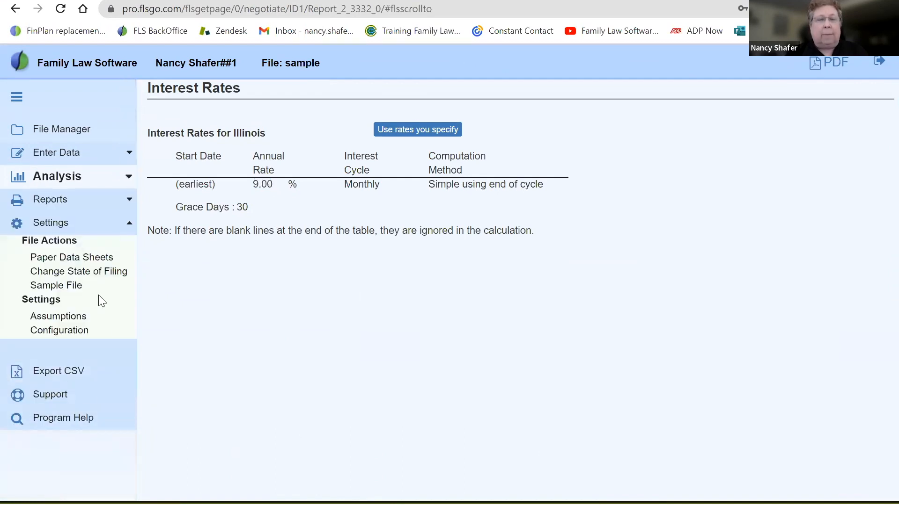
{"action": "left_click", "coordinate": [98, 276]}
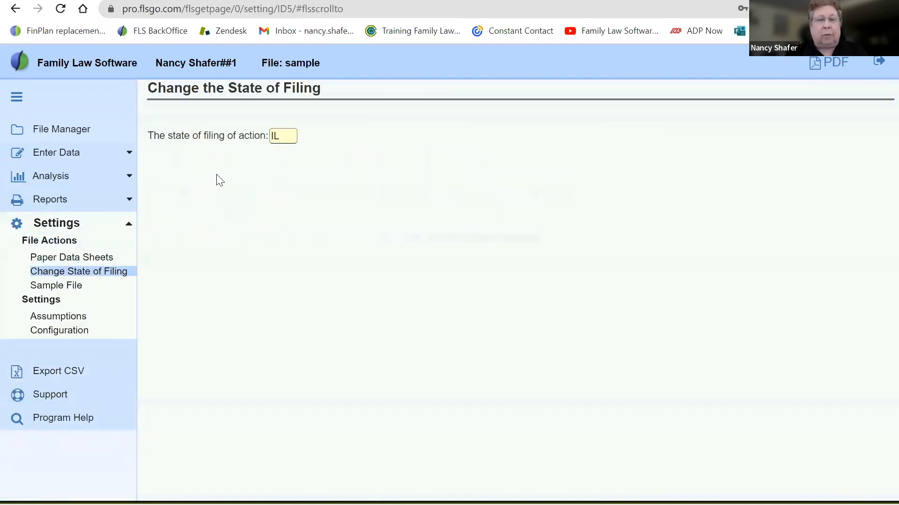
{"action": "left_click", "coordinate": [285, 139]}
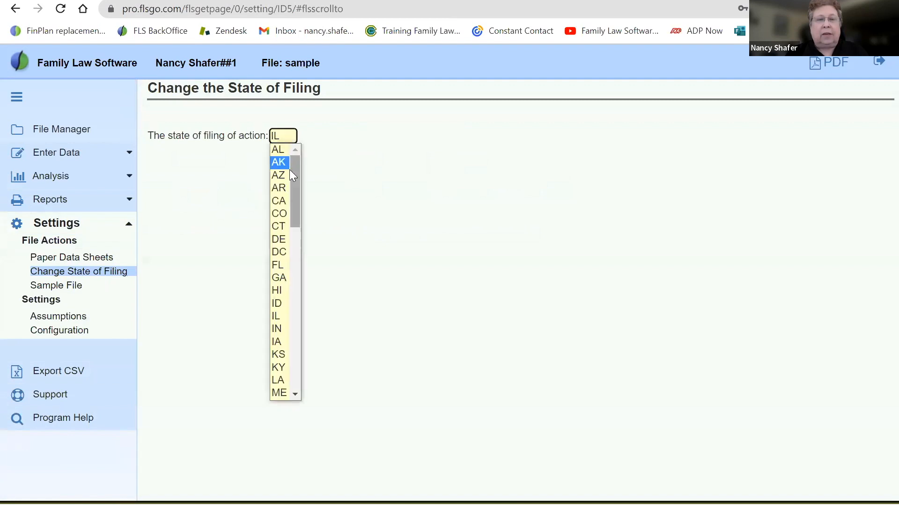
{"action": "left_click", "coordinate": [280, 214]}
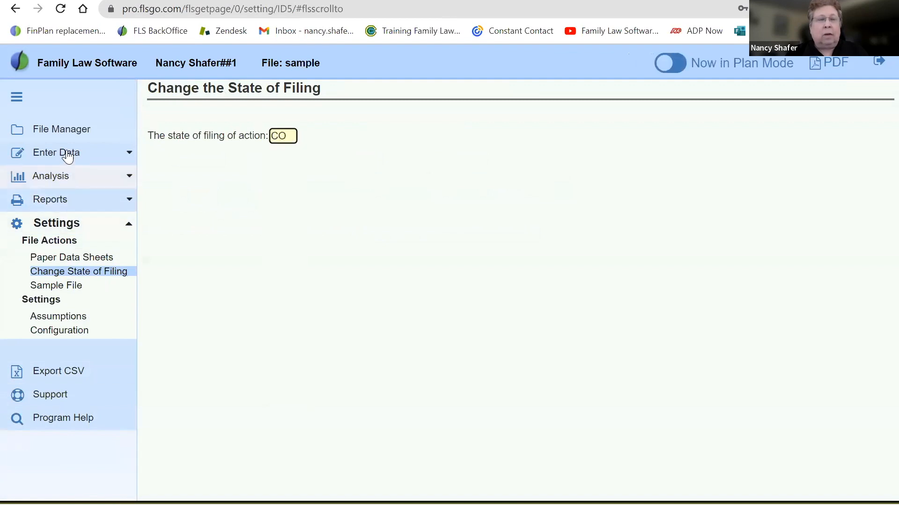
View the Colorado interest rate table from the Support Arrears calculation
{"action": "left_click", "coordinate": [55, 177]}
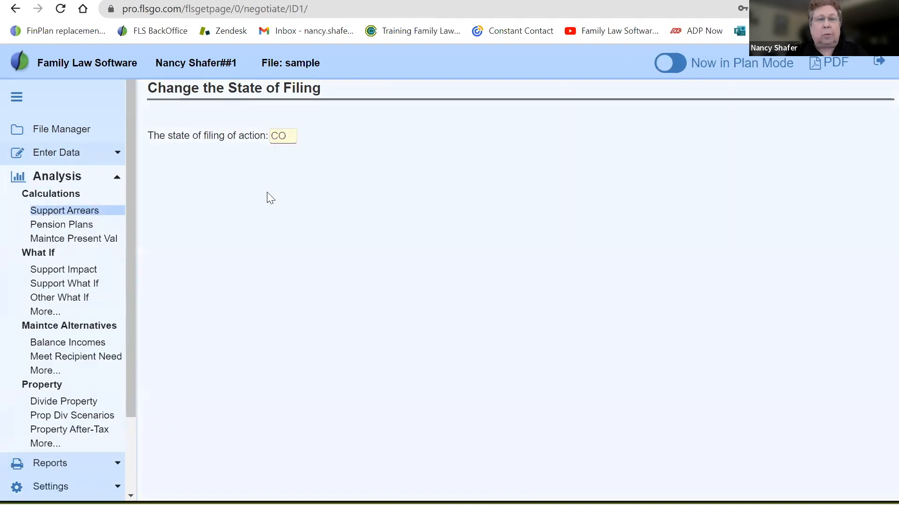
{"action": "left_click", "coordinate": [330, 302]}
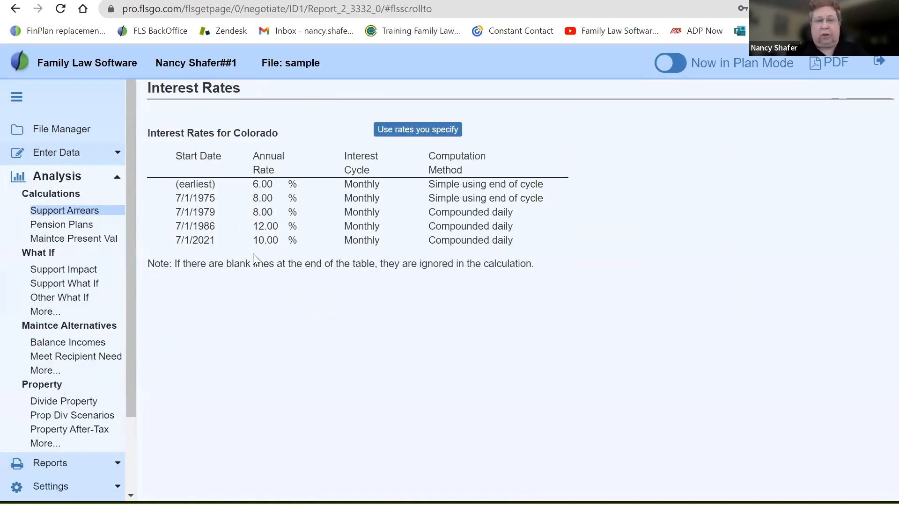
{"action": "left_click", "coordinate": [74, 213]}
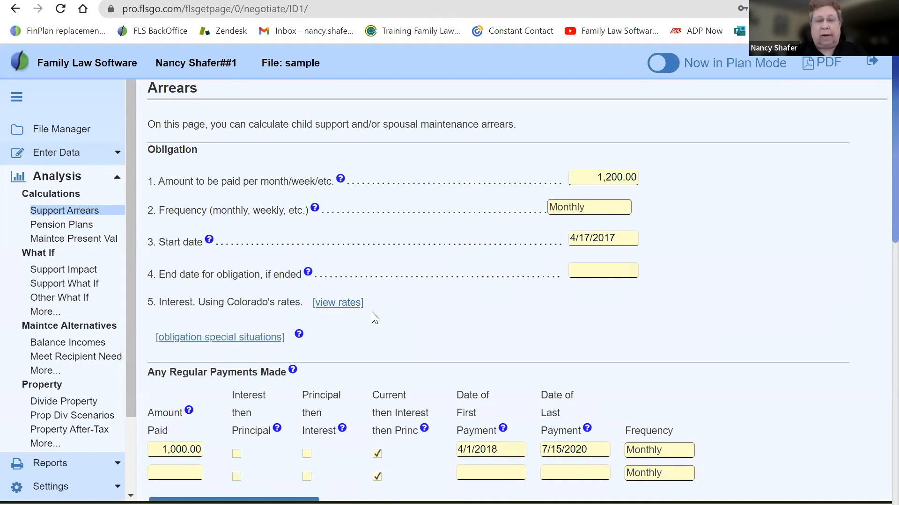
{"action": "left_click", "coordinate": [342, 307]}
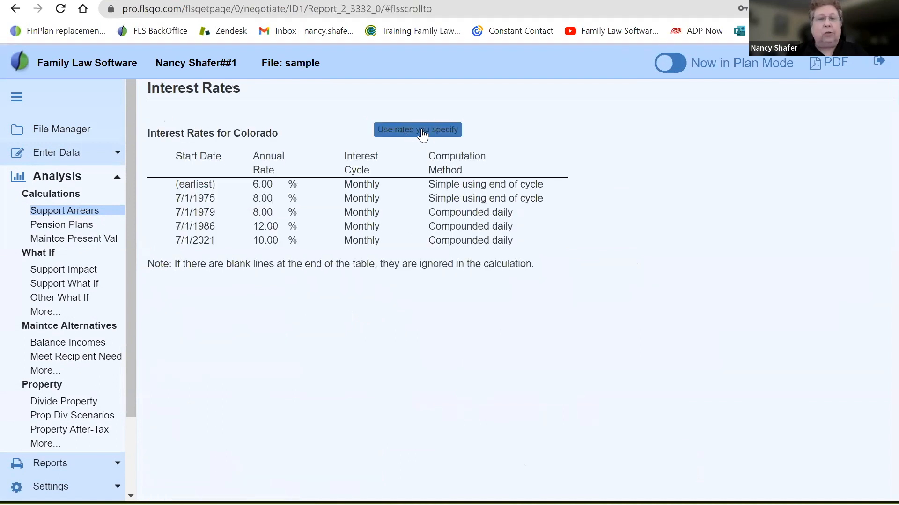
Switch the Colorado table to user-specified rates and set the earliest annual rate to 7%
{"action": "left_click", "coordinate": [419, 134]}
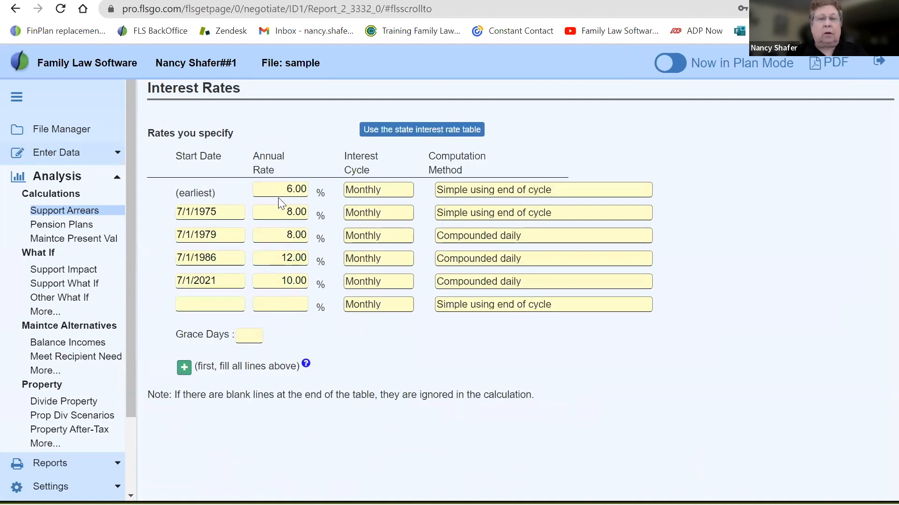
{"action": "left_click_drag", "start_coordinate": [281, 189], "coordinate": [292, 191]}
{"action": "type", "text": "7"}
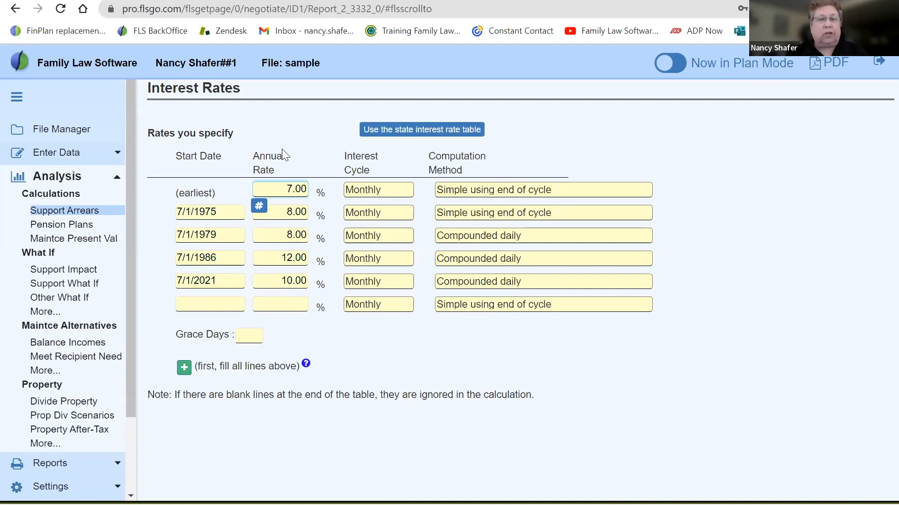
Set the earliest annual rate back to 6% and return to the state interest rate table
{"action": "key", "text": "BackSpace"}
{"action": "type", "text": "6"}
{"action": "left_click", "coordinate": [410, 135]}
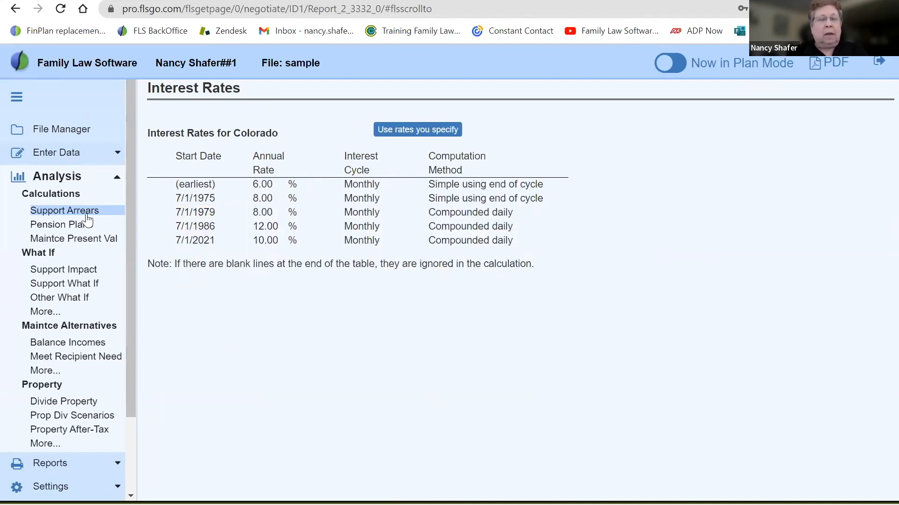
Open the obligation special situations from the Support Arrears calculation
{"action": "left_click", "coordinate": [58, 212]}
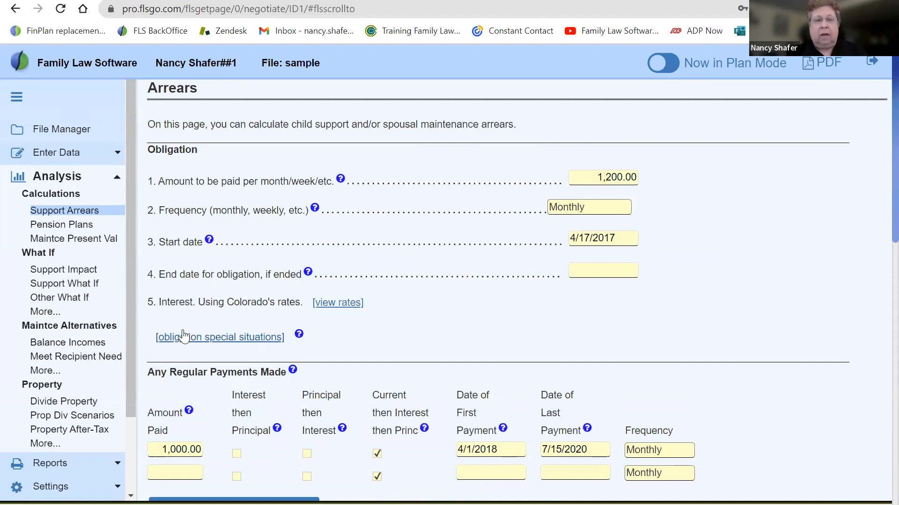
{"action": "left_click", "coordinate": [234, 348]}
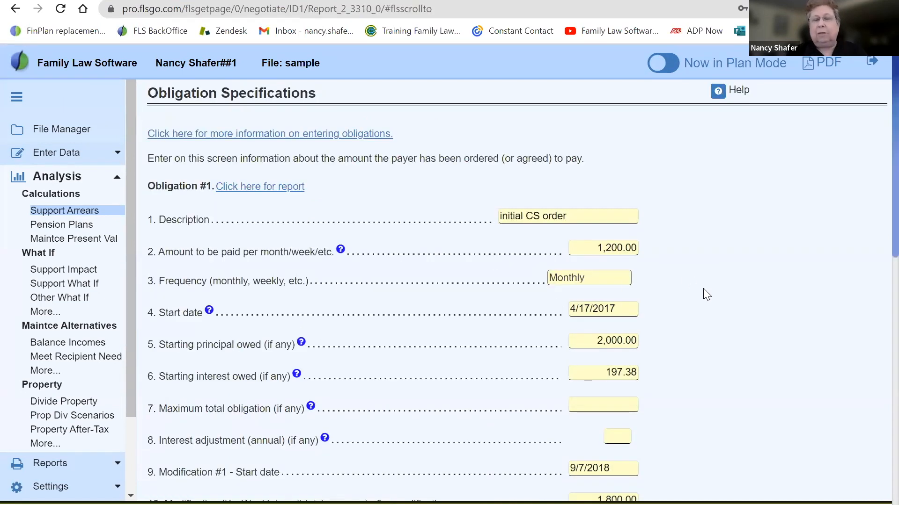
{"action": "scroll", "coordinate": [703, 289], "scroll_direction": "down", "scroll_amount": 1}
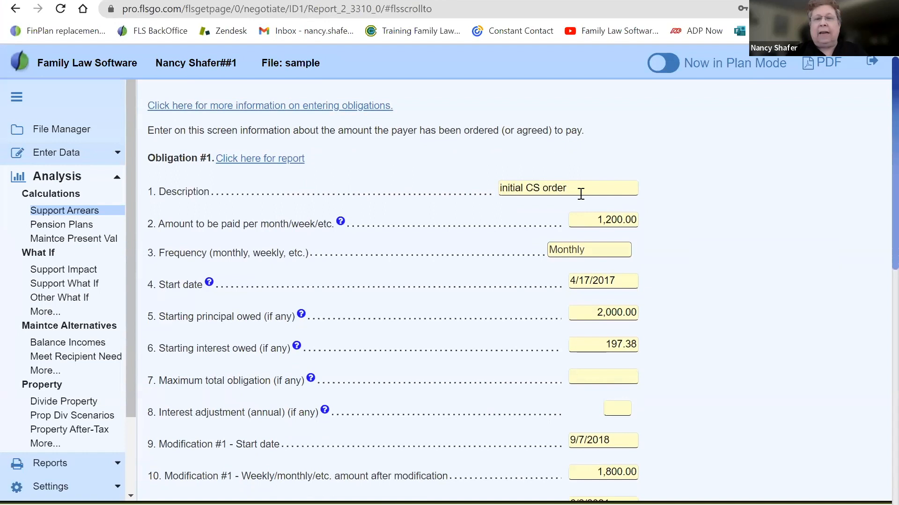
Review Obligation #1's description, amount, frequency options, start date, starting principal and starting interest fields
{"action": "left_click_drag", "start_coordinate": [573, 189], "coordinate": [488, 199]}
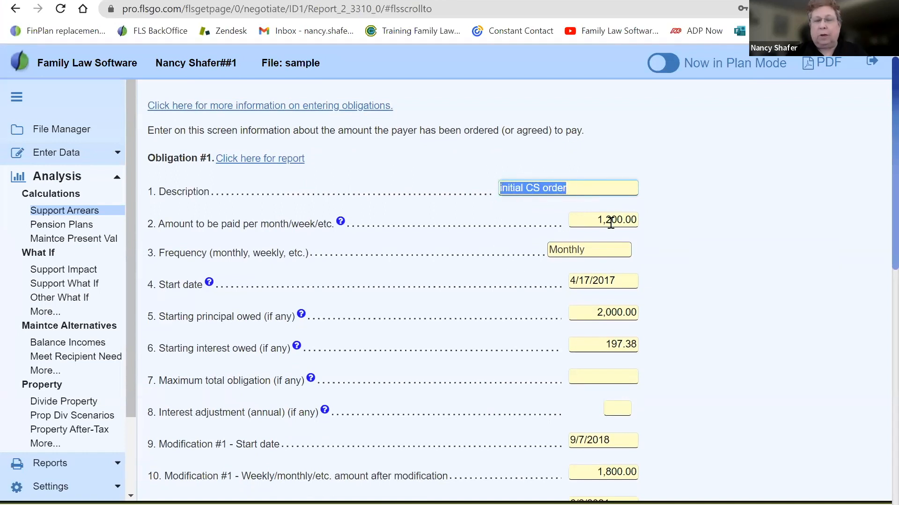
{"action": "left_click", "coordinate": [593, 221]}
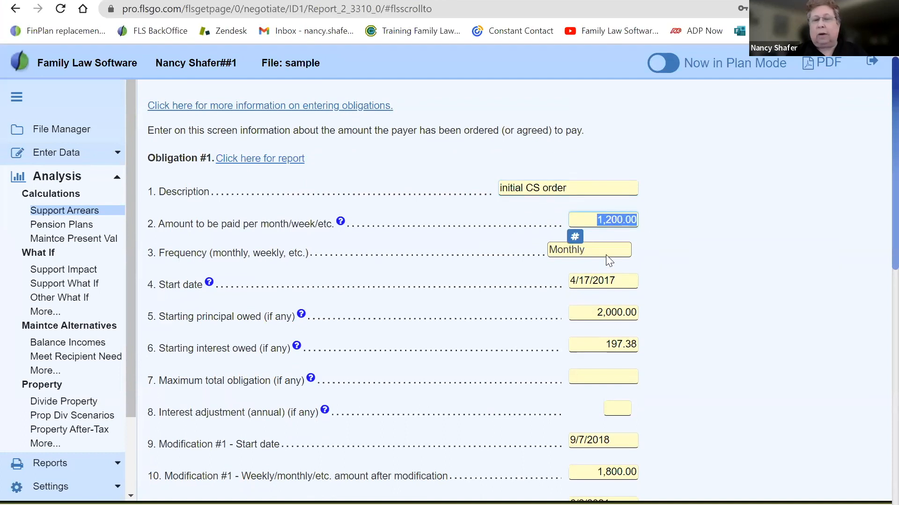
{"action": "left_click", "coordinate": [593, 252]}
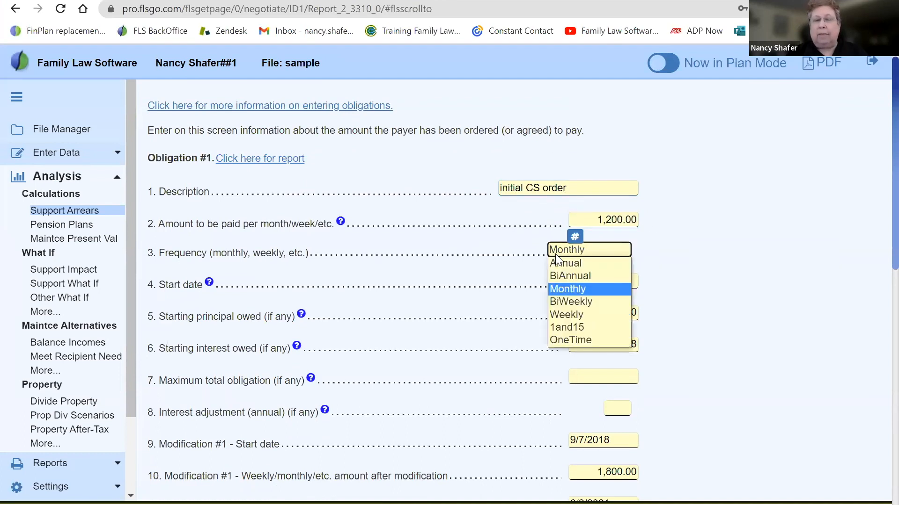
{"action": "left_click", "coordinate": [670, 242]}
{"action": "left_click", "coordinate": [609, 280]}
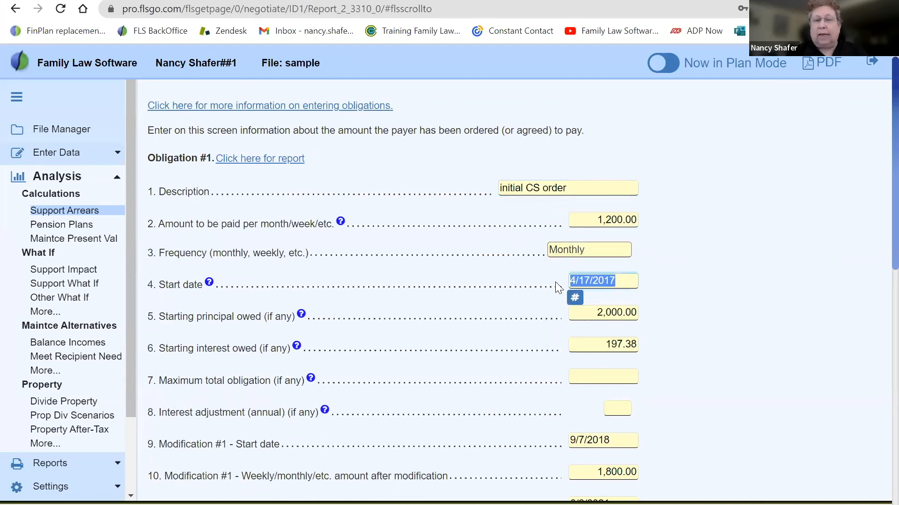
{"action": "left_click", "coordinate": [704, 317]}
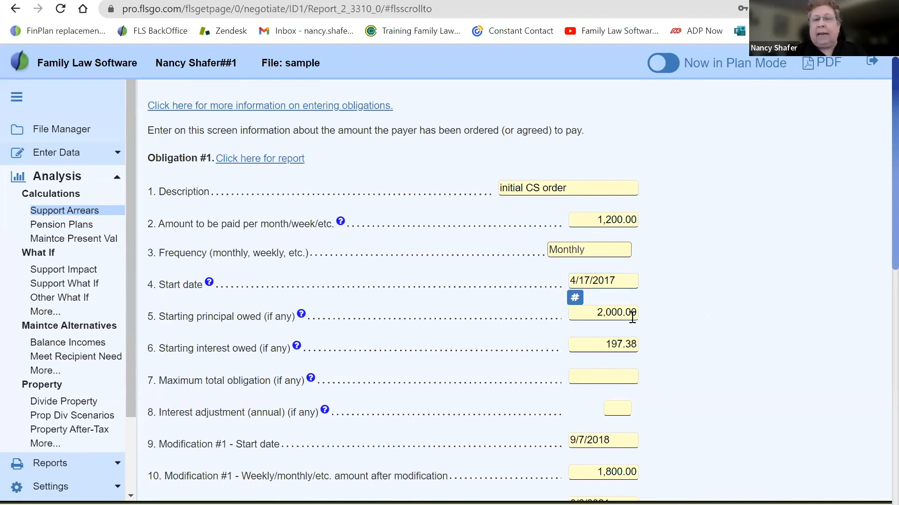
{"action": "left_click", "coordinate": [587, 314]}
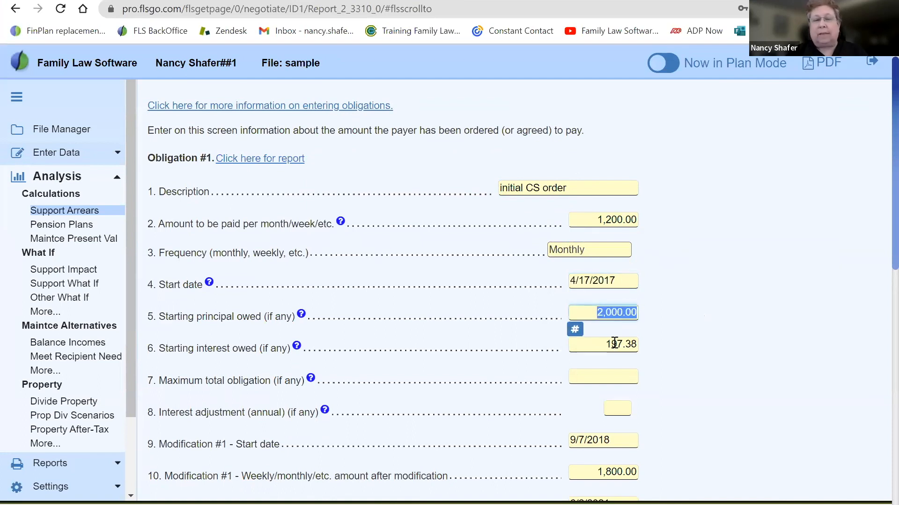
{"action": "left_click", "coordinate": [586, 344]}
{"action": "left_click", "coordinate": [664, 390]}
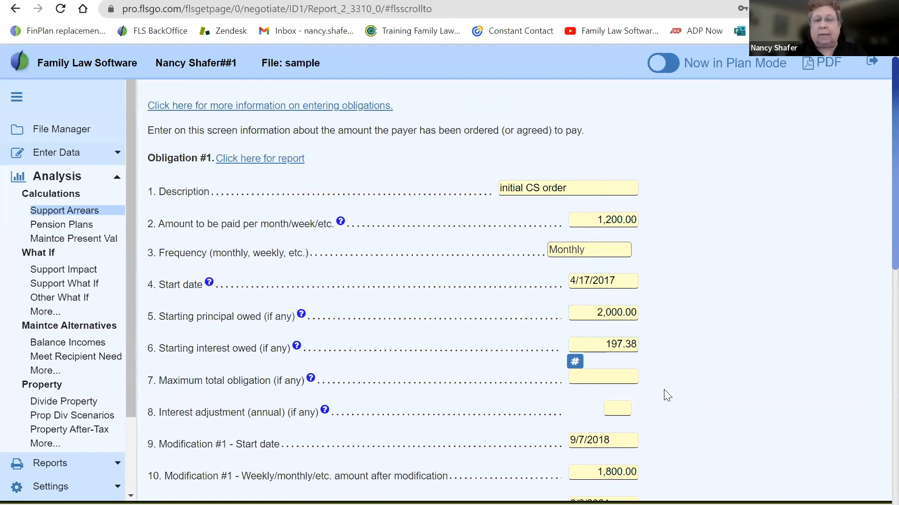
Review the start dates and amounts of both modifications in Obligation #1
{"action": "scroll", "coordinate": [664, 390], "scroll_direction": "down", "scroll_amount": 3}
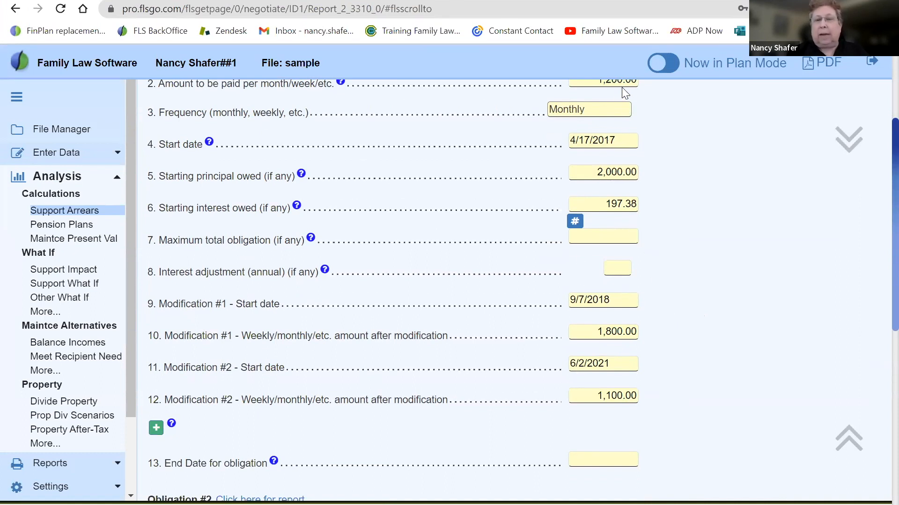
{"action": "left_click", "coordinate": [616, 300]}
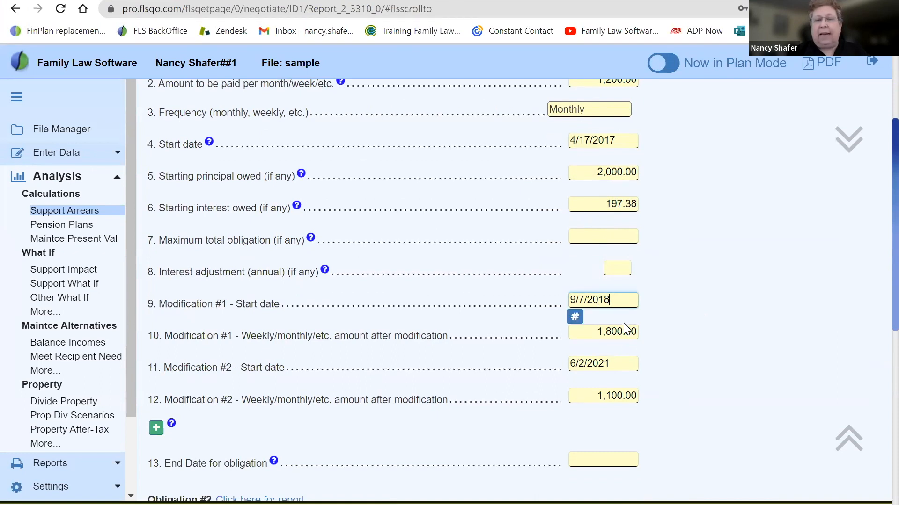
{"action": "left_click", "coordinate": [624, 333]}
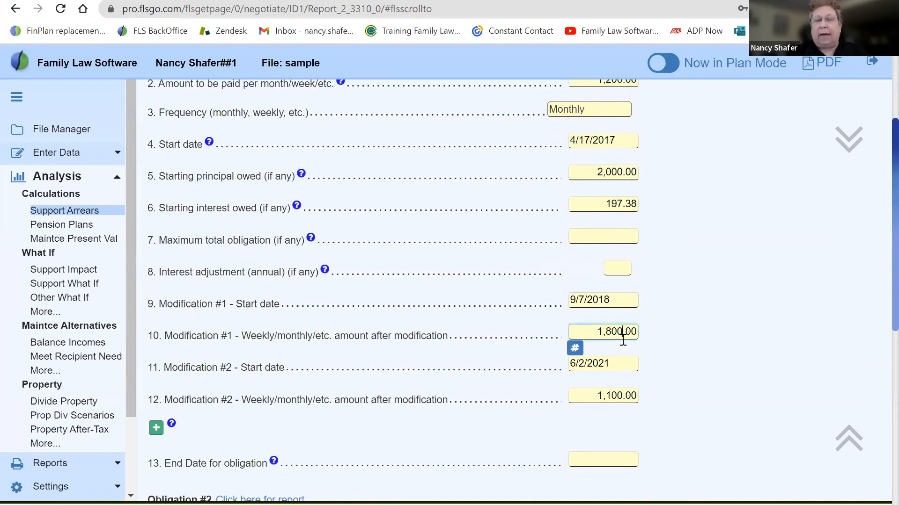
{"action": "left_click", "coordinate": [618, 364]}
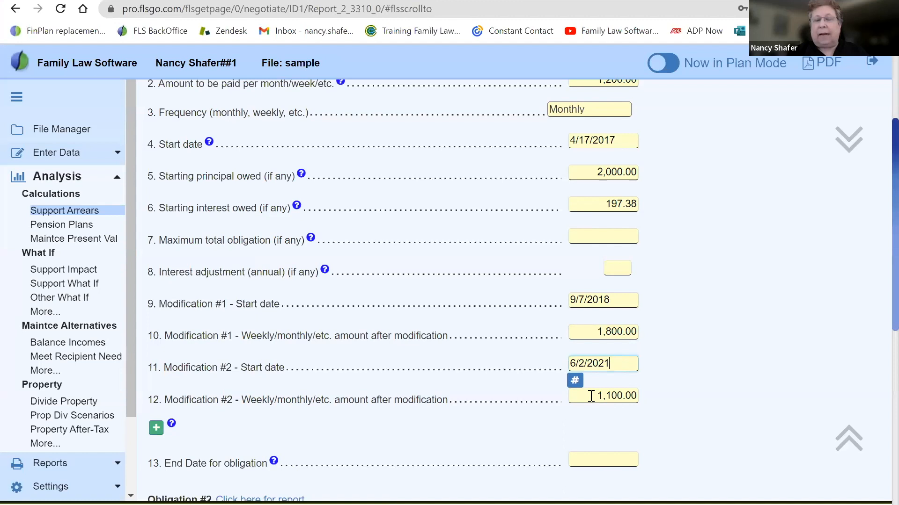
{"action": "left_click", "coordinate": [593, 395]}
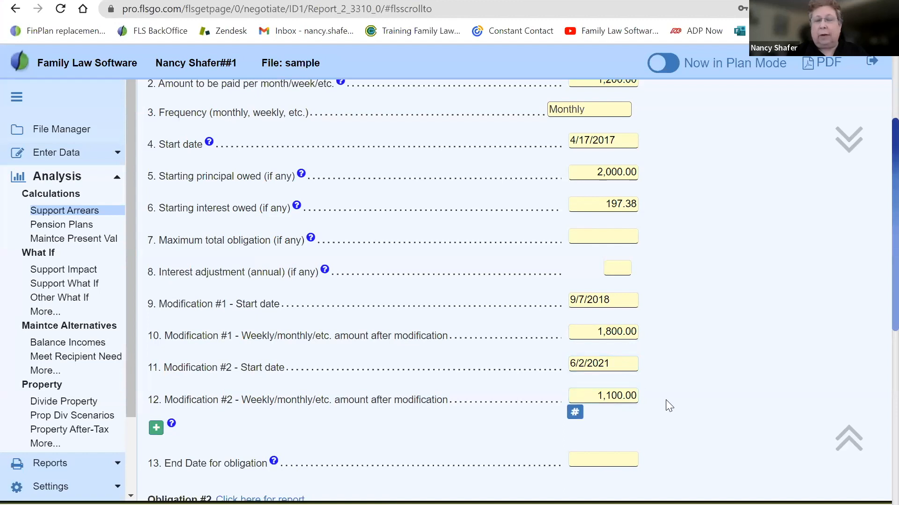
{"action": "scroll", "coordinate": [667, 405], "scroll_direction": "down", "scroll_amount": 1}
{"action": "scroll", "coordinate": [668, 405], "scroll_direction": "down", "scroll_amount": 1}
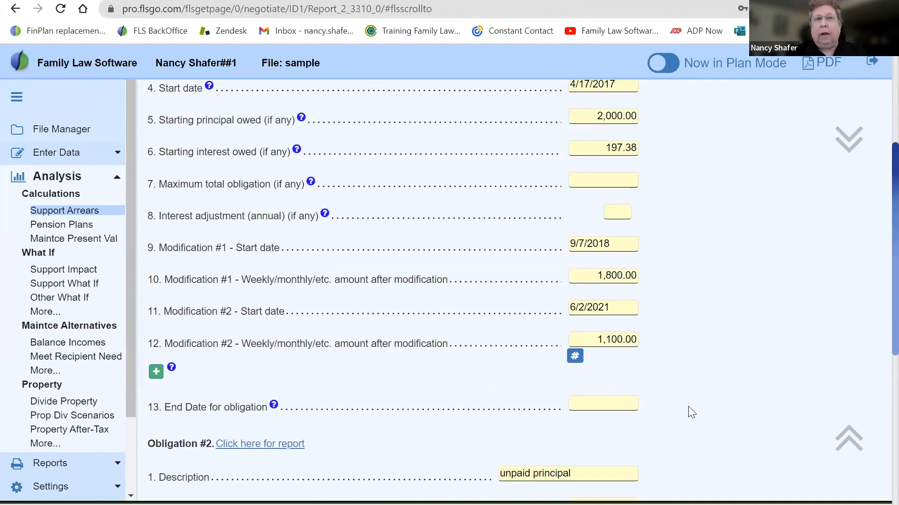
Compare the separate Obligation #2 entries with the starting principal owed field in Obligation #1
{"action": "scroll", "coordinate": [688, 406], "scroll_direction": "down", "scroll_amount": 4}
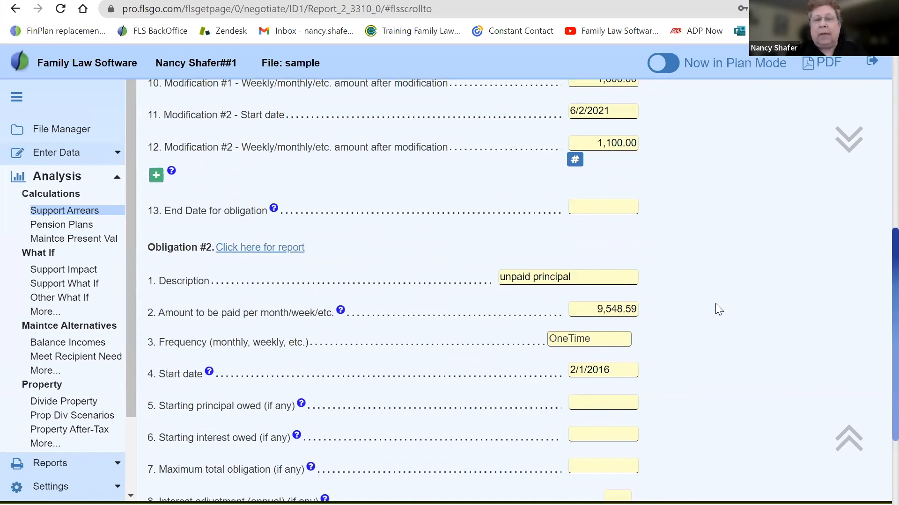
{"action": "scroll", "coordinate": [714, 301], "scroll_direction": "up", "scroll_amount": 1}
{"action": "scroll", "coordinate": [714, 300], "scroll_direction": "up", "scroll_amount": 1}
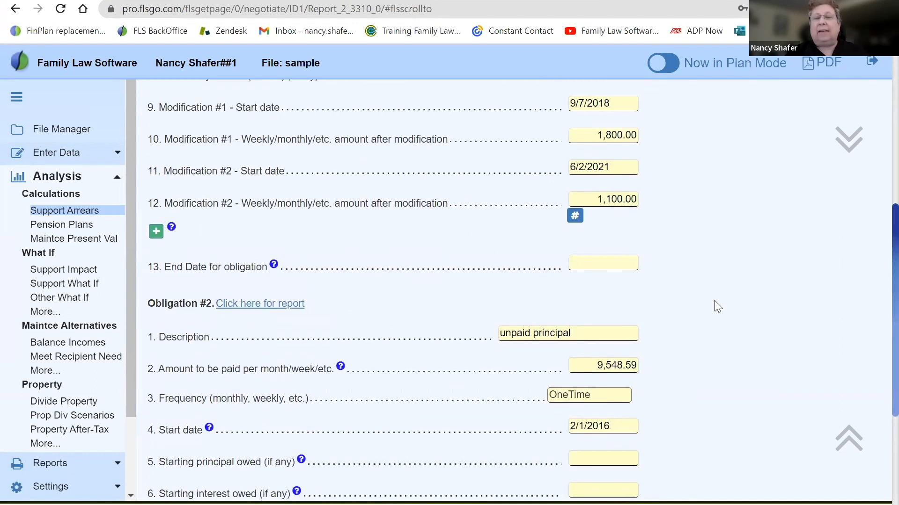
{"action": "scroll", "coordinate": [714, 301], "scroll_direction": "up", "scroll_amount": 4}
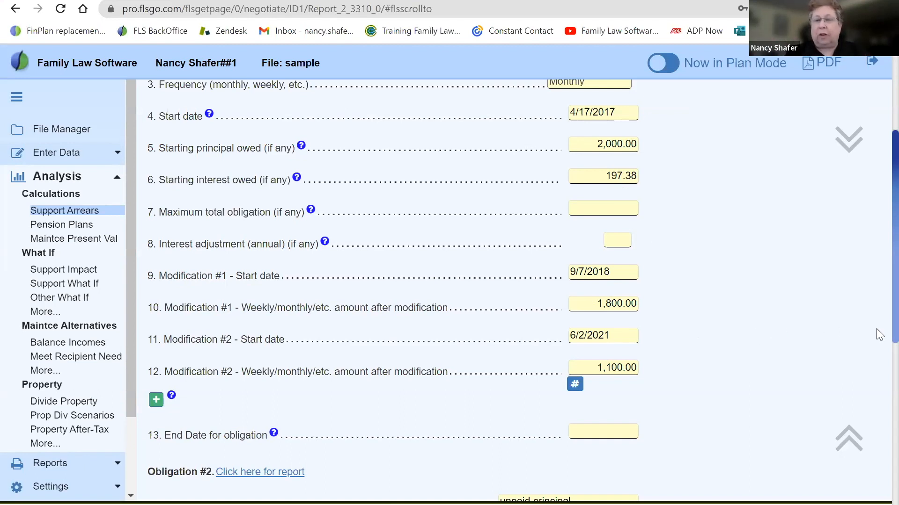
{"action": "scroll", "coordinate": [874, 356], "scroll_direction": "down", "scroll_amount": 3}
{"action": "scroll", "coordinate": [876, 398], "scroll_direction": "down", "scroll_amount": 3}
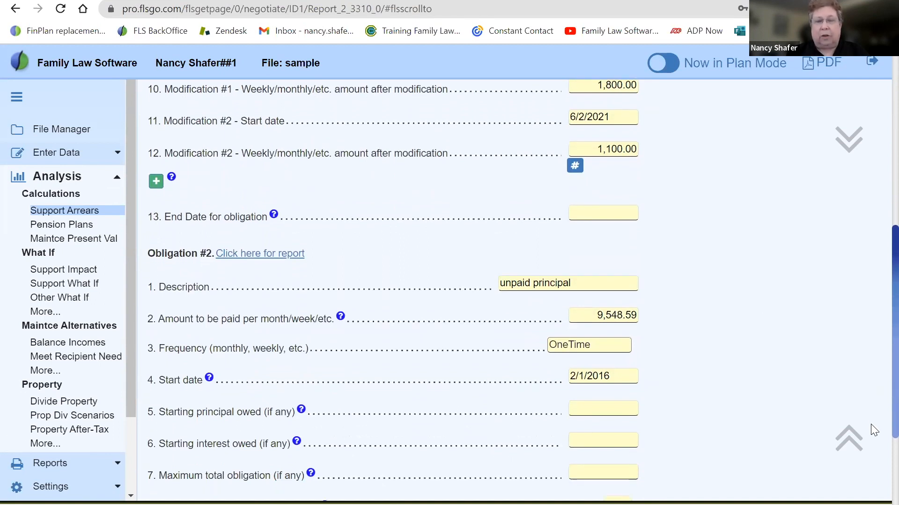
{"action": "scroll", "coordinate": [873, 435], "scroll_direction": "down", "scroll_amount": 2}
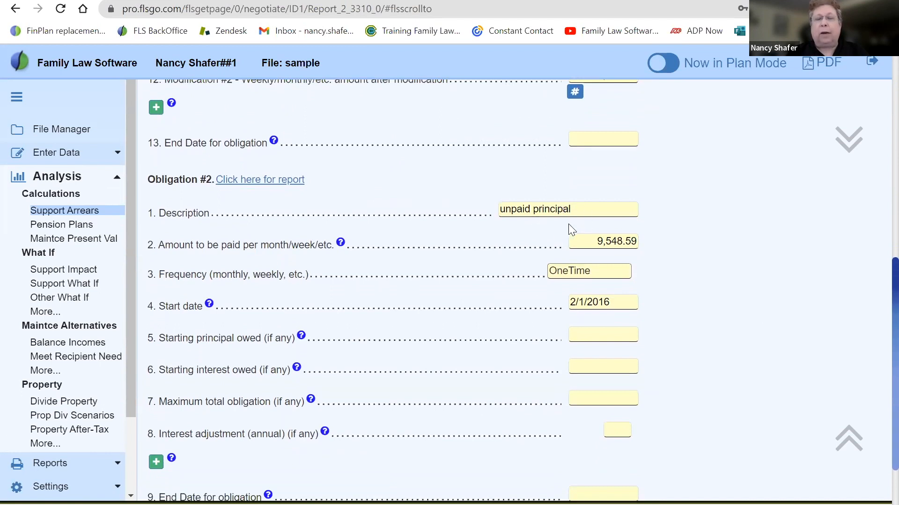
{"action": "scroll", "coordinate": [655, 239], "scroll_direction": "up", "scroll_amount": 10}
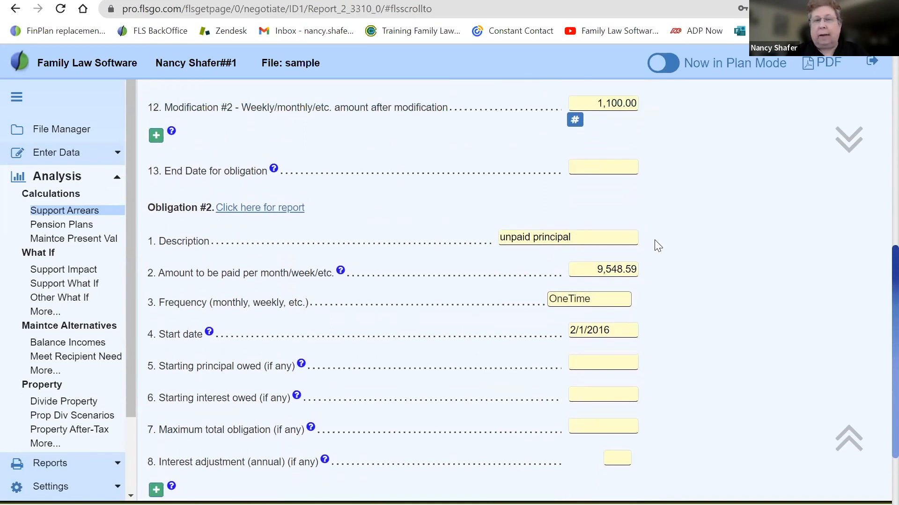
{"action": "scroll", "coordinate": [654, 239], "scroll_direction": "up", "scroll_amount": 2}
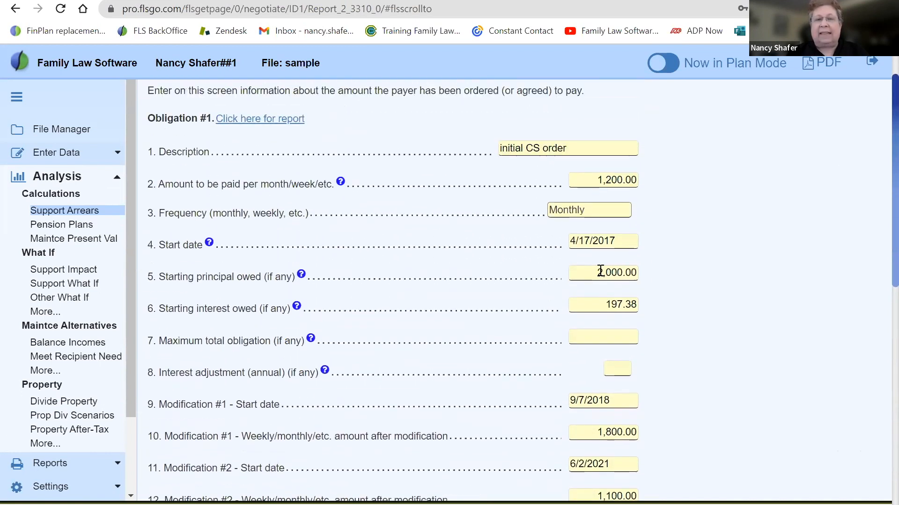
{"action": "left_click", "coordinate": [609, 273]}
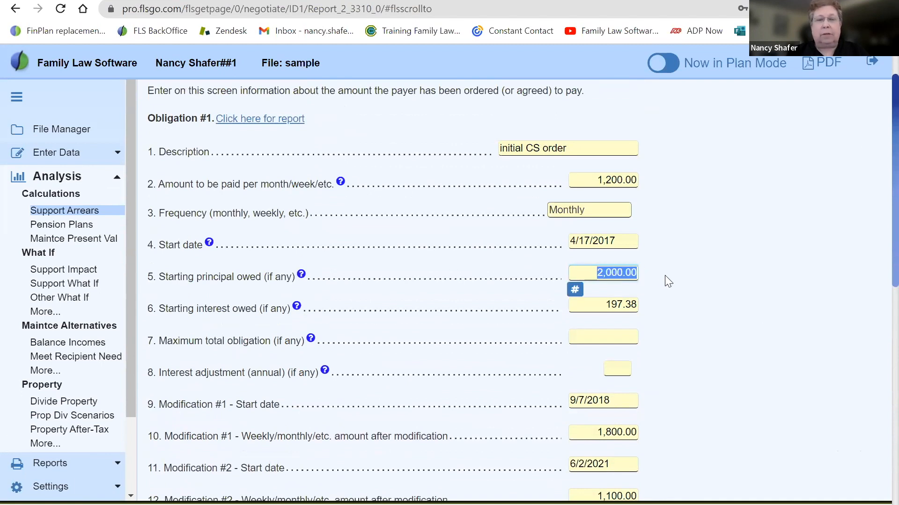
{"action": "left_click", "coordinate": [694, 308]}
Extend the description of Obligation #2 to read "unpaid principal ord"
{"action": "scroll", "coordinate": [694, 308], "scroll_direction": "down", "scroll_amount": 5}
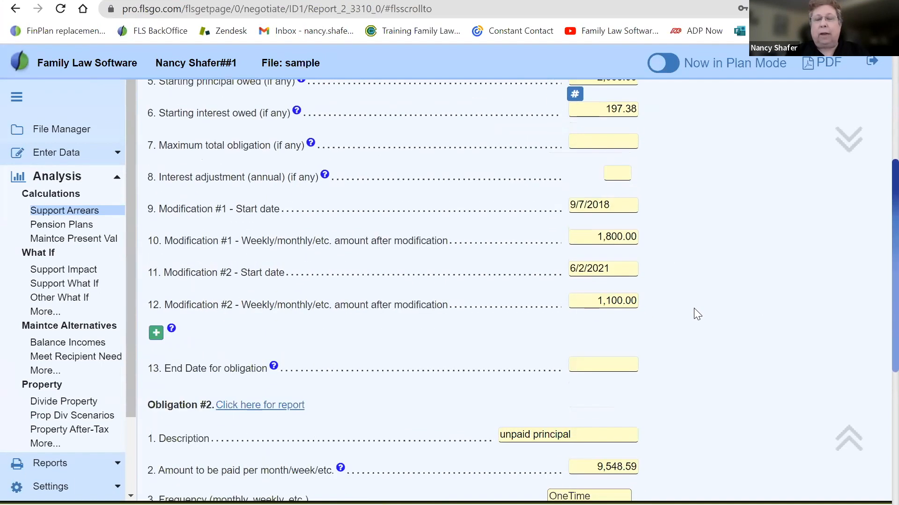
{"action": "scroll", "coordinate": [694, 313], "scroll_direction": "down", "scroll_amount": 5}
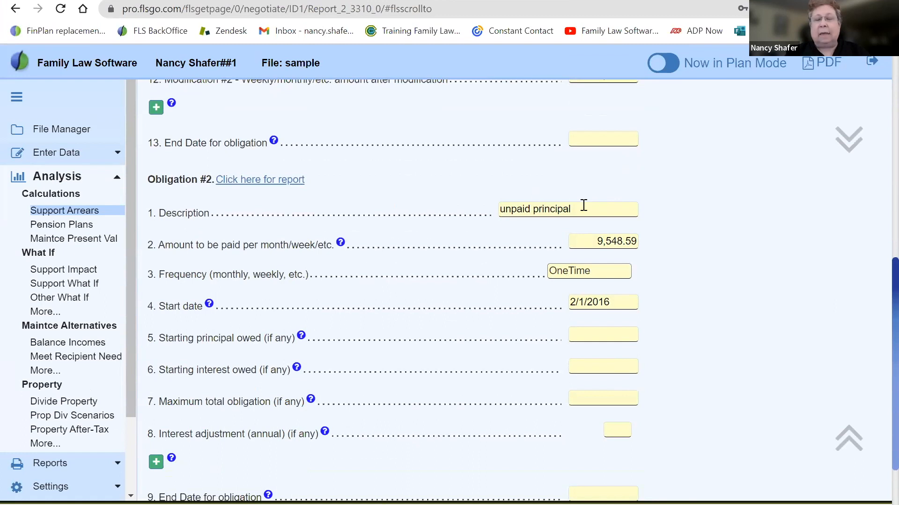
{"action": "left_click", "coordinate": [580, 207]}
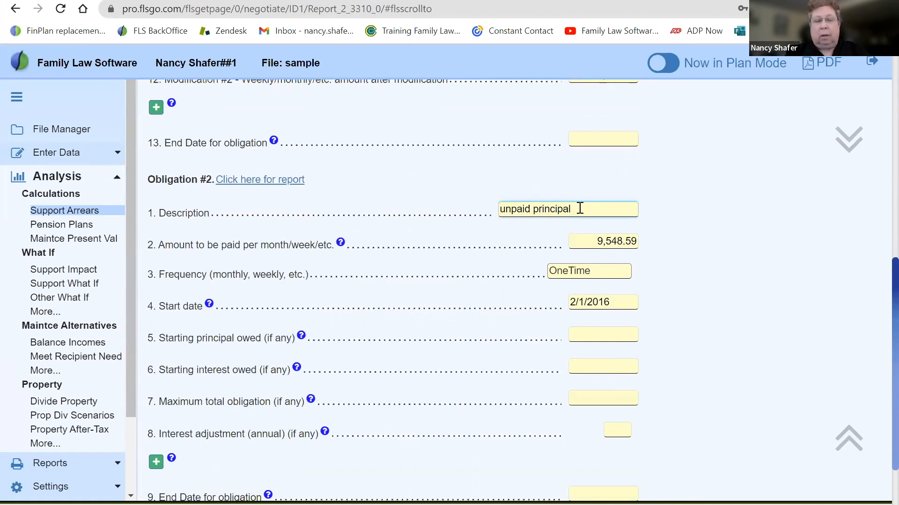
{"action": "type", "text": "ord"}
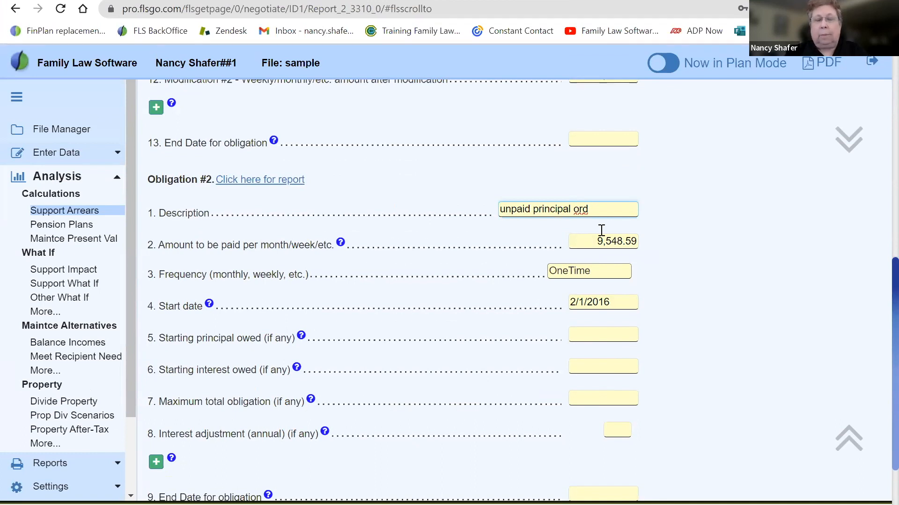
{"action": "left_click", "coordinate": [683, 251]}
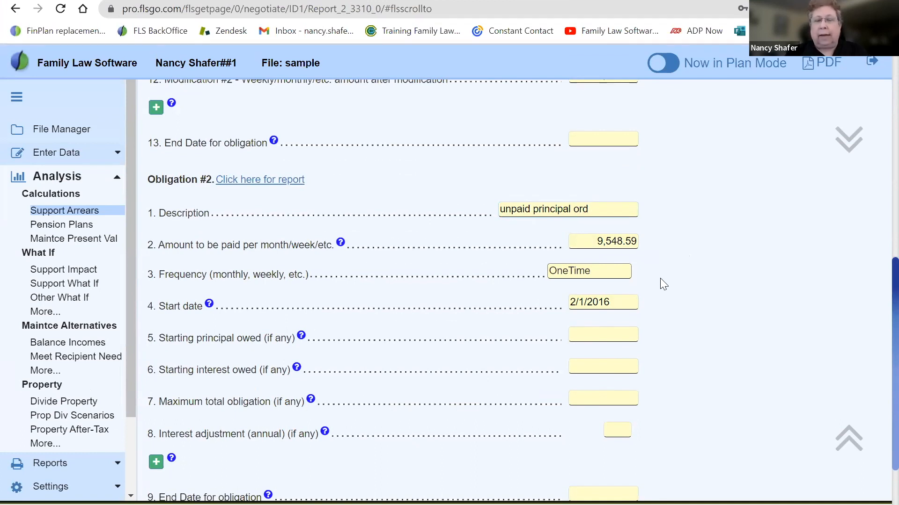
Review the frequency options of Obligation #2 and the note on entering percentage orders, then return to the start of the obligation specifications
{"action": "left_click", "coordinate": [610, 273]}
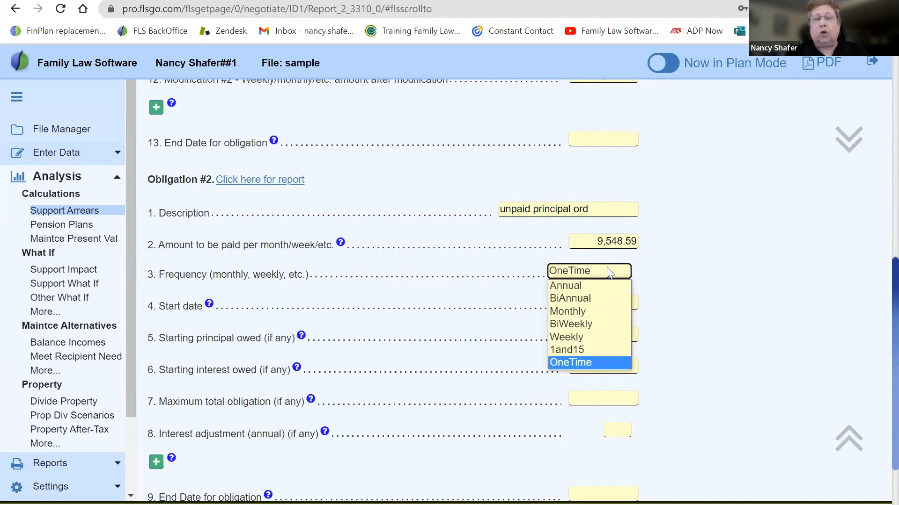
{"action": "left_click", "coordinate": [654, 257]}
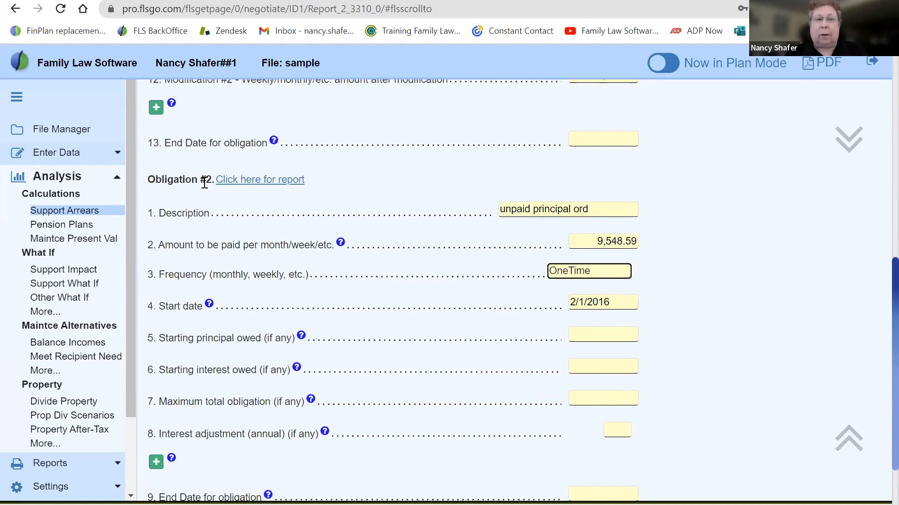
{"action": "left_click_drag", "start_coordinate": [212, 179], "coordinate": [159, 183]}
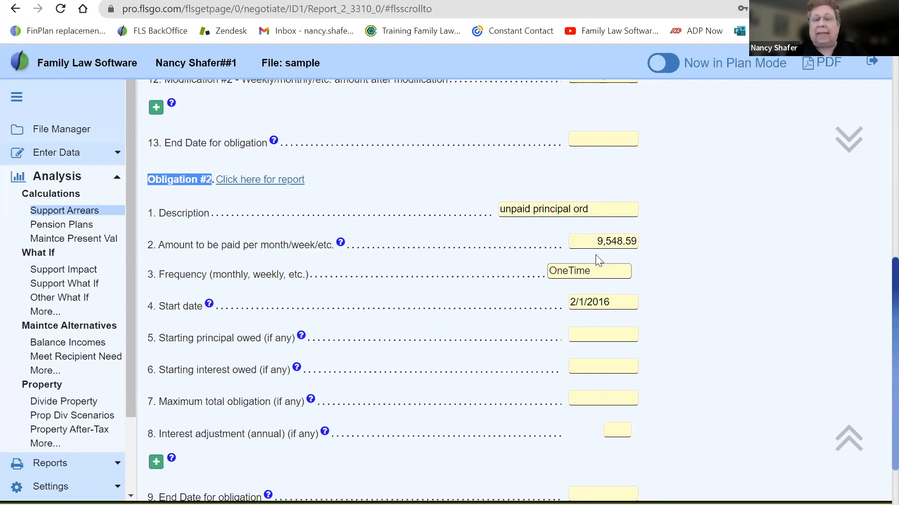
{"action": "left_click", "coordinate": [692, 330]}
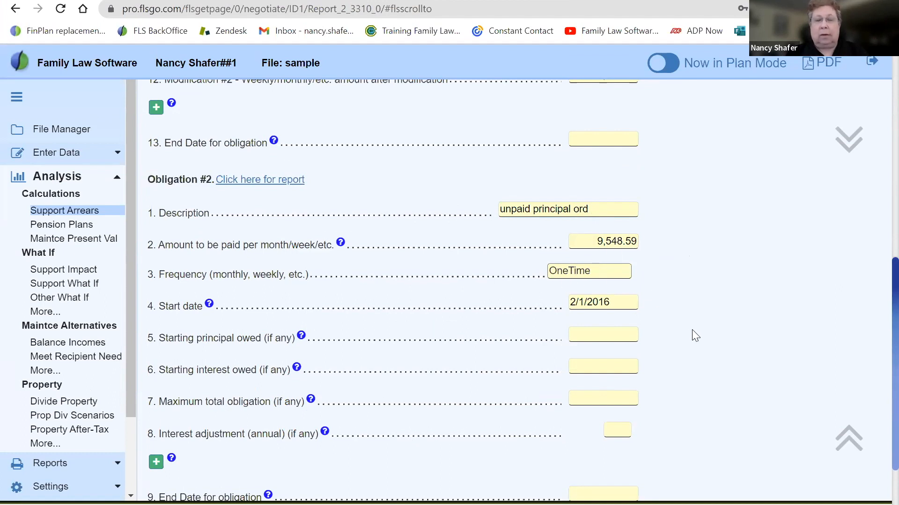
{"action": "scroll", "coordinate": [691, 330], "scroll_direction": "down", "scroll_amount": 3}
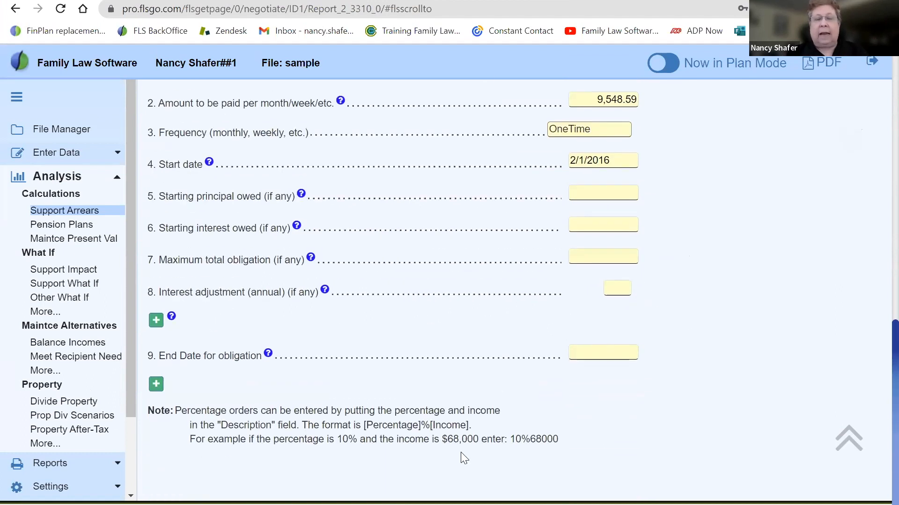
{"action": "scroll", "coordinate": [546, 429], "scroll_direction": "up", "scroll_amount": 12}
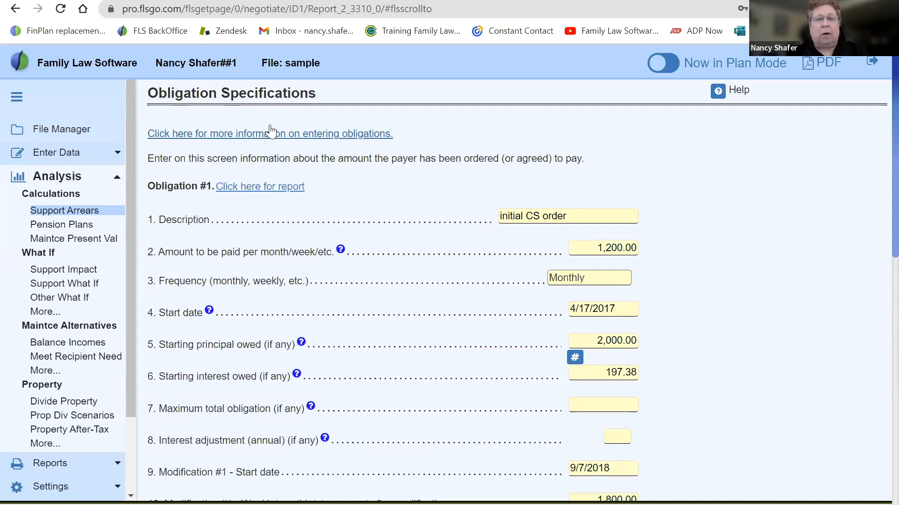
Read the additional guidance on entering obligations, then return to the main Support Arrears calculation
{"action": "left_click", "coordinate": [258, 141]}
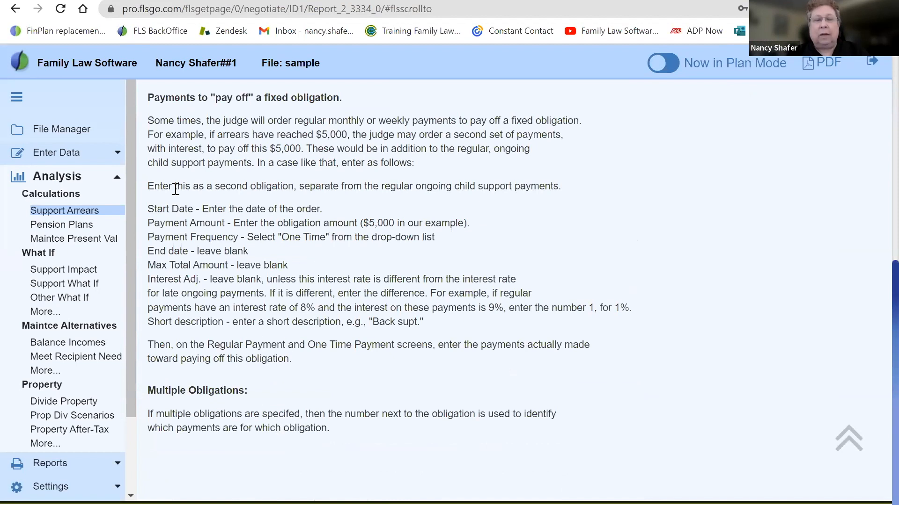
{"action": "left_click", "coordinate": [15, 9]}
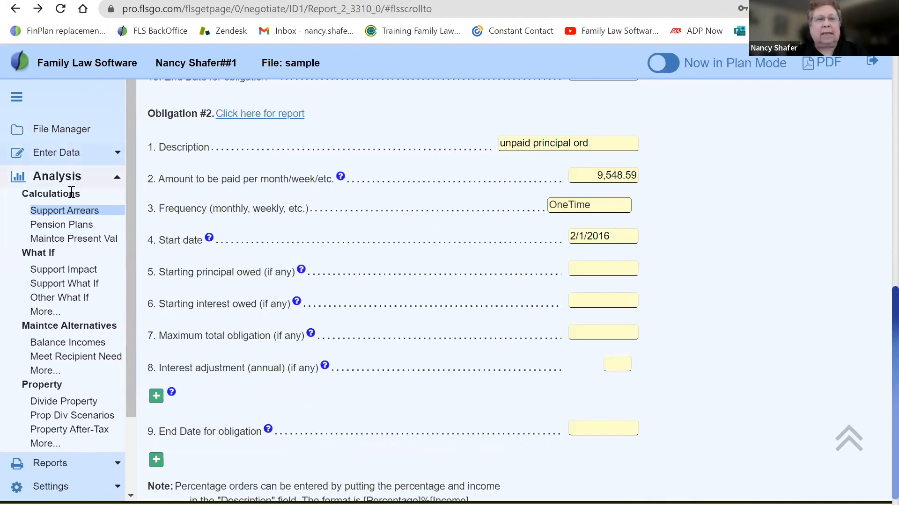
{"action": "left_click", "coordinate": [64, 211]}
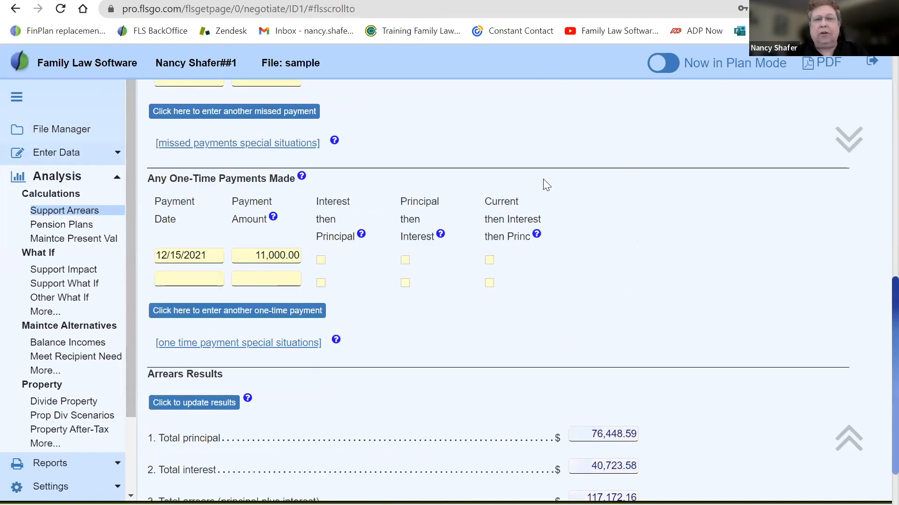
Compare the purpose of the missed payments section with that of the regular payments section
{"action": "scroll", "coordinate": [557, 155], "scroll_direction": "up", "scroll_amount": 7}
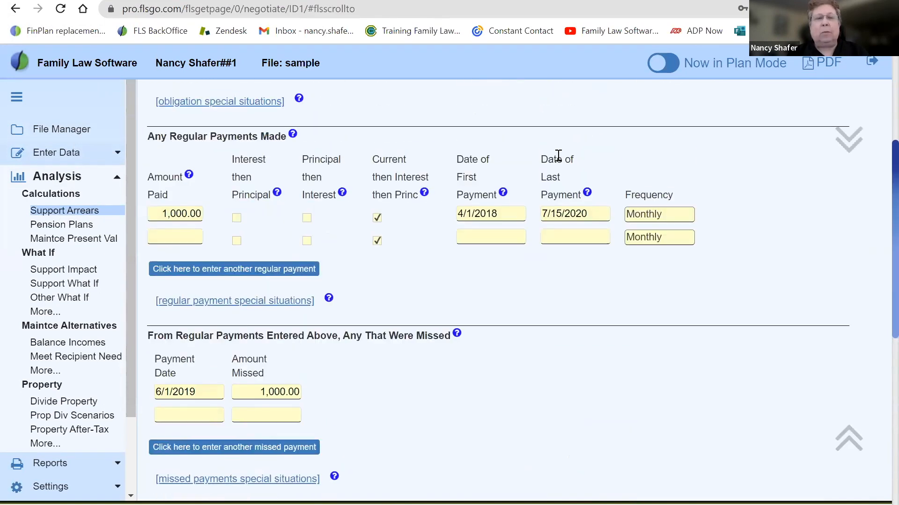
{"action": "scroll", "coordinate": [558, 156], "scroll_direction": "down", "scroll_amount": 2}
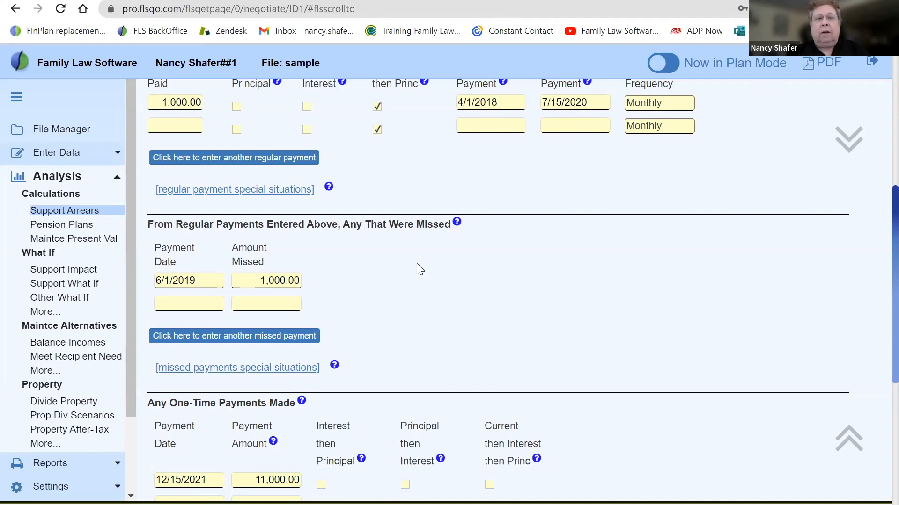
{"action": "left_click_drag", "start_coordinate": [149, 224], "coordinate": [365, 276]}
{"action": "left_click", "coordinate": [366, 277]}
{"action": "scroll", "coordinate": [365, 276], "scroll_direction": "up", "scroll_amount": 3}
{"action": "left_click_drag", "start_coordinate": [155, 194], "coordinate": [284, 198]}
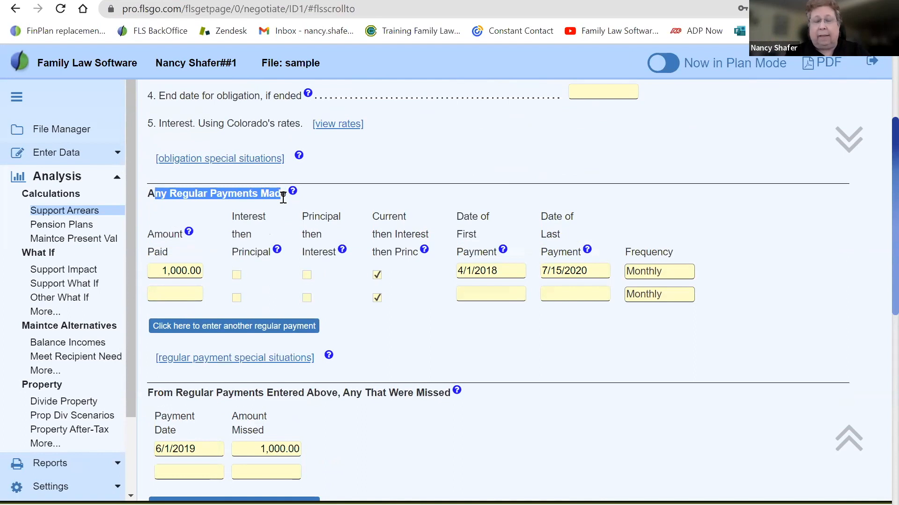
{"action": "left_click", "coordinate": [672, 342]}
{"action": "scroll", "coordinate": [672, 344], "scroll_direction": "down", "scroll_amount": 1}
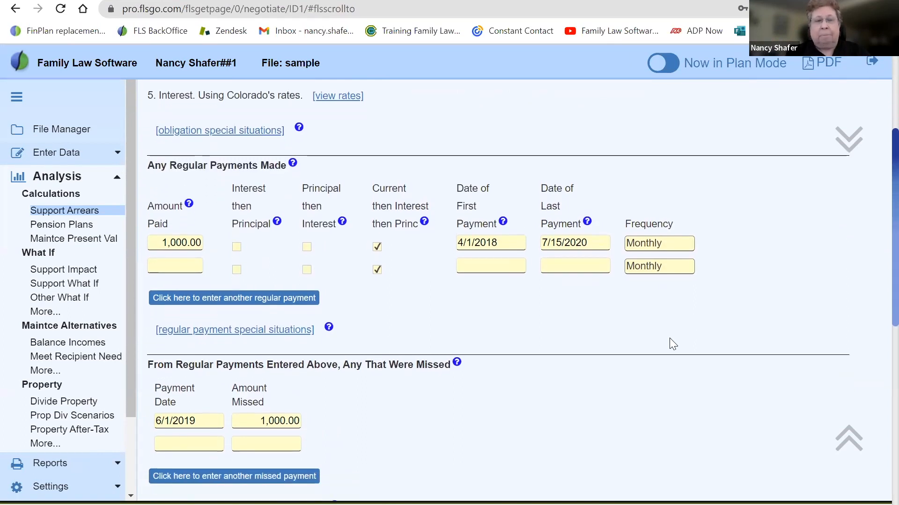
Review the amount paid and the first and last payment dates of the regular payment entry
{"action": "left_click", "coordinate": [160, 241]}
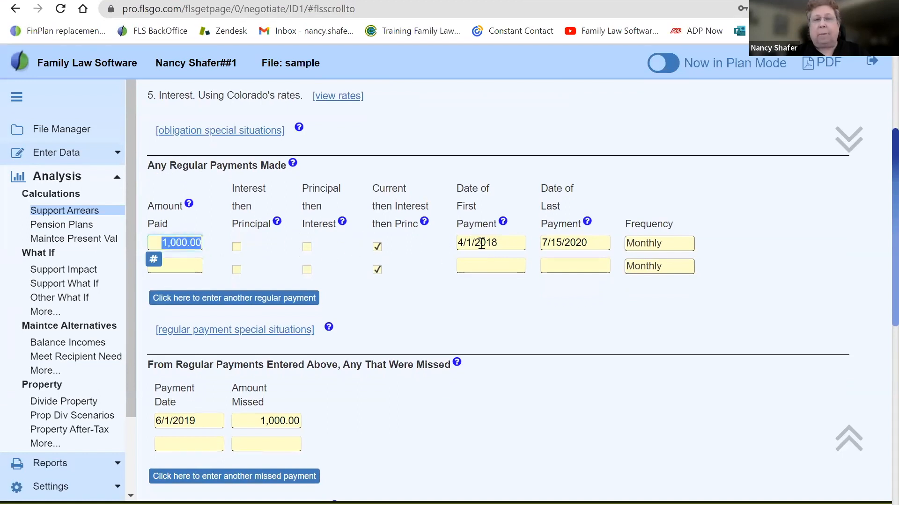
{"action": "left_click", "coordinate": [505, 243]}
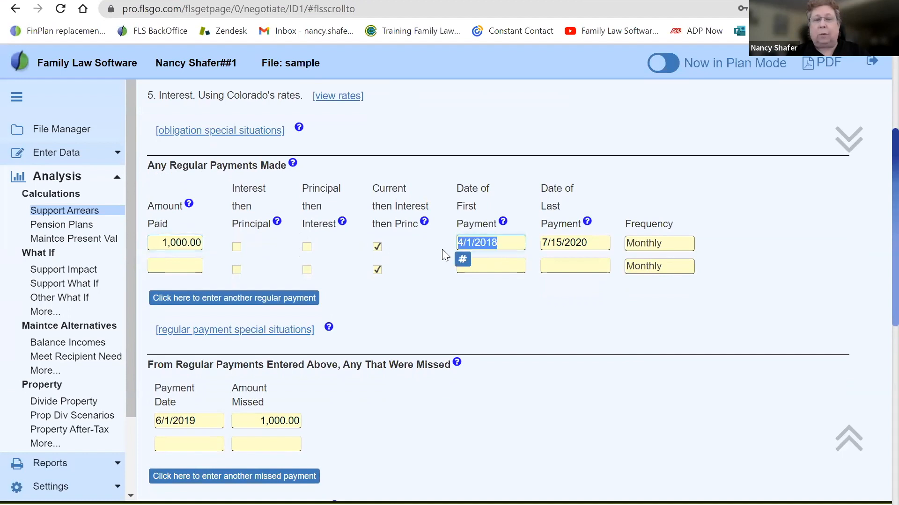
{"action": "left_click", "coordinate": [586, 242]}
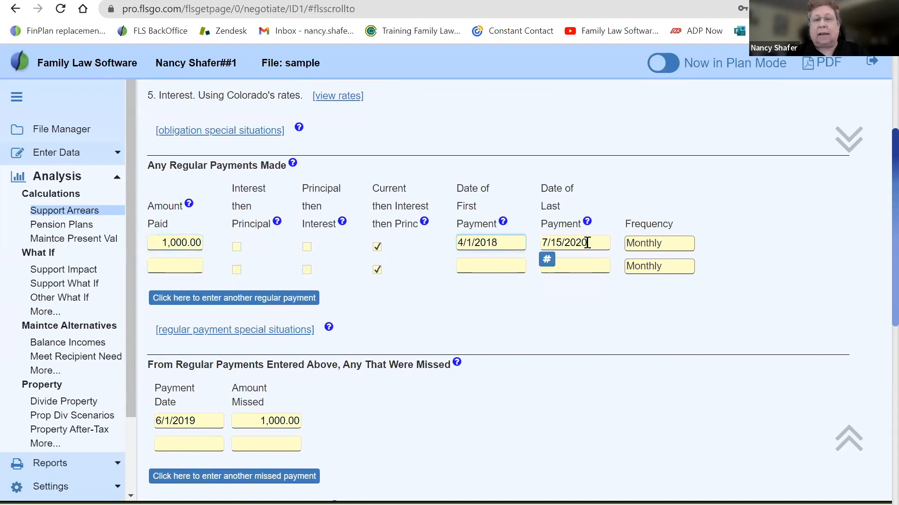
{"action": "left_click", "coordinate": [430, 315]}
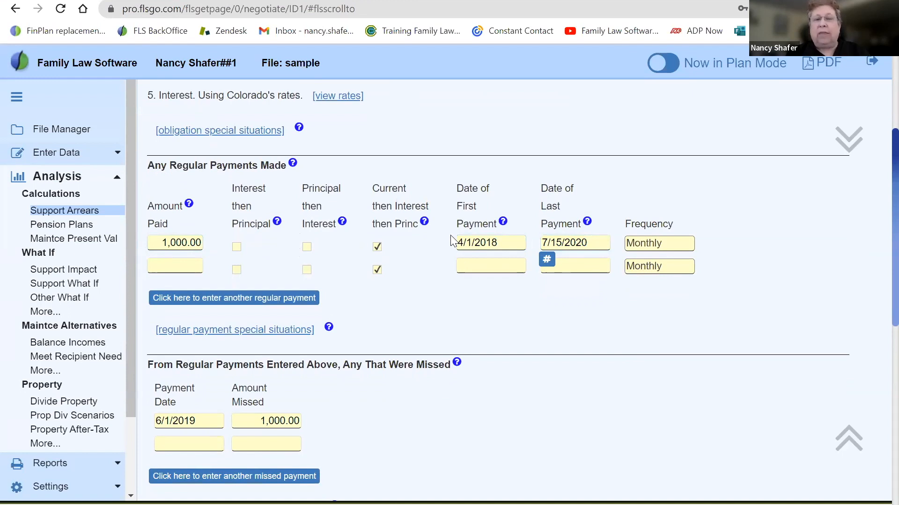
{"action": "left_click", "coordinate": [512, 241]}
{"action": "left_click_drag", "start_coordinate": [513, 241], "coordinate": [456, 242]}
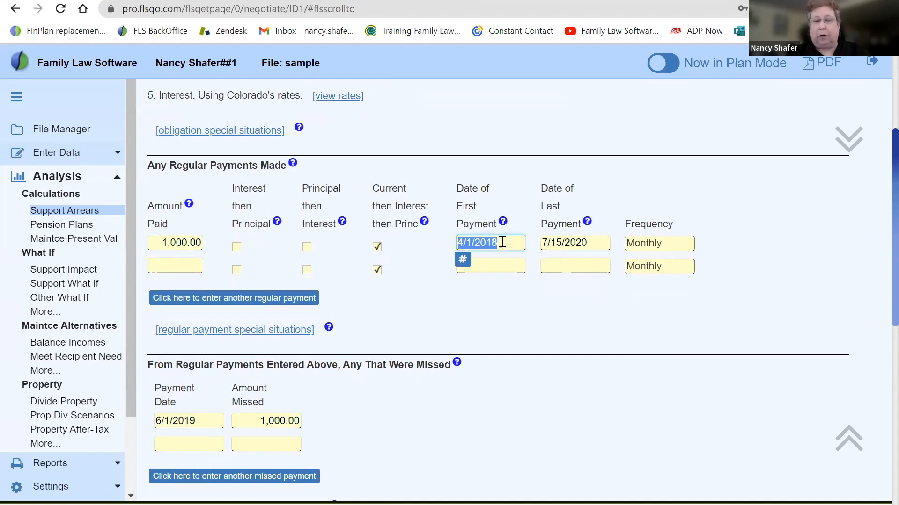
Review the missed payment's date and compare its missed amount with the regular payment amount
{"action": "left_click_drag", "start_coordinate": [146, 363], "coordinate": [404, 375]}
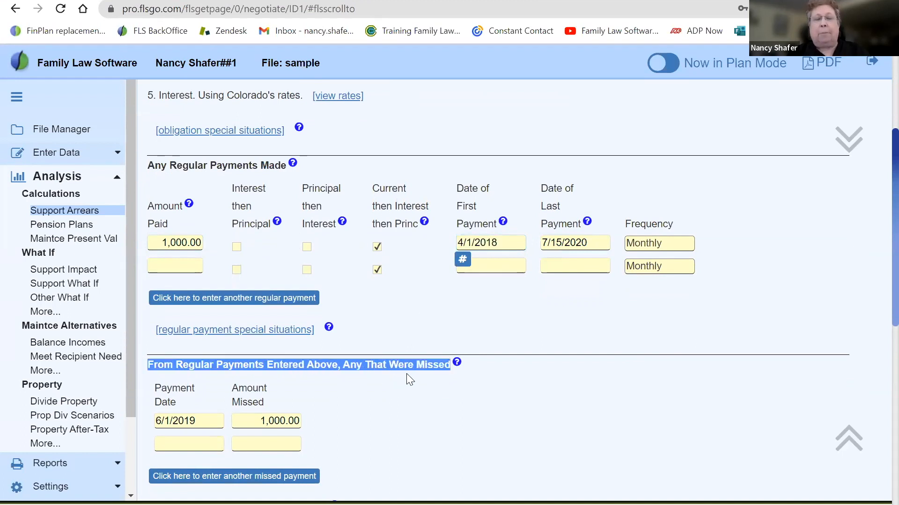
{"action": "left_click", "coordinate": [393, 396]}
{"action": "scroll", "coordinate": [393, 389], "scroll_direction": "down", "scroll_amount": 2}
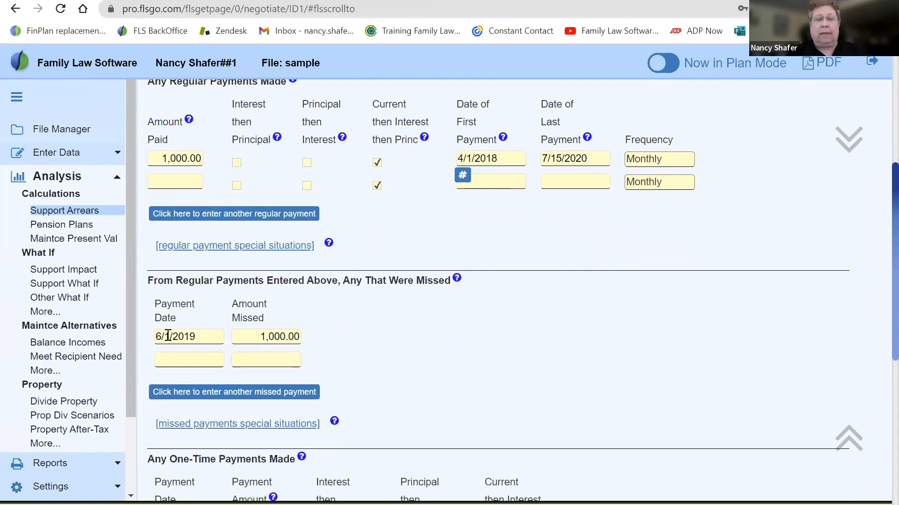
{"action": "left_click", "coordinate": [199, 336]}
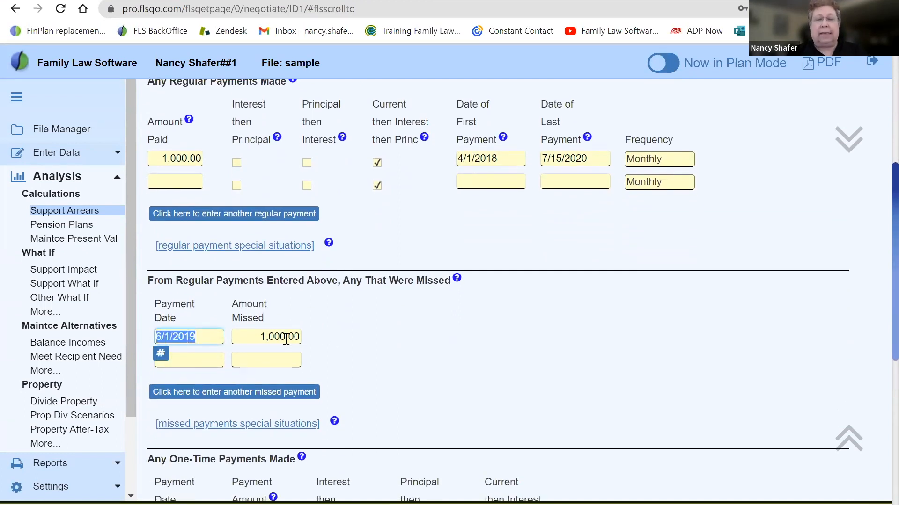
{"action": "left_click", "coordinate": [249, 336]}
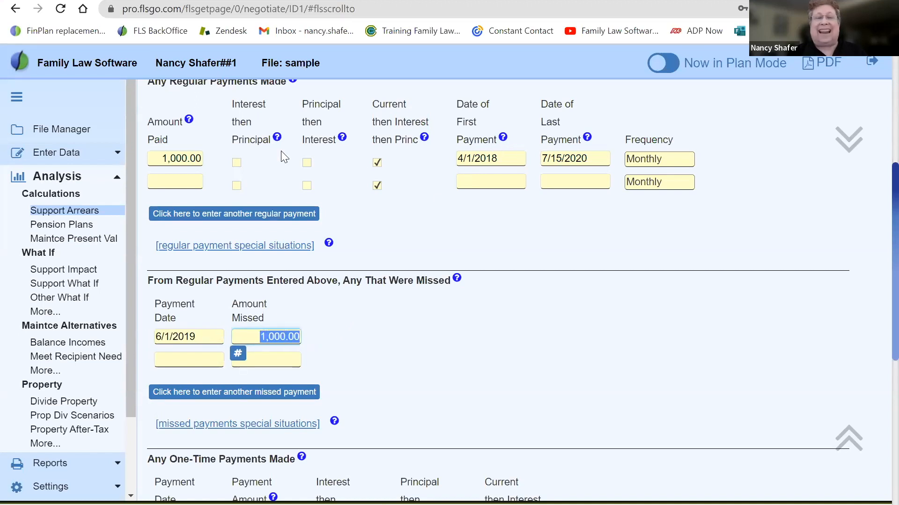
{"action": "left_click_drag", "start_coordinate": [167, 159], "coordinate": [208, 159]}
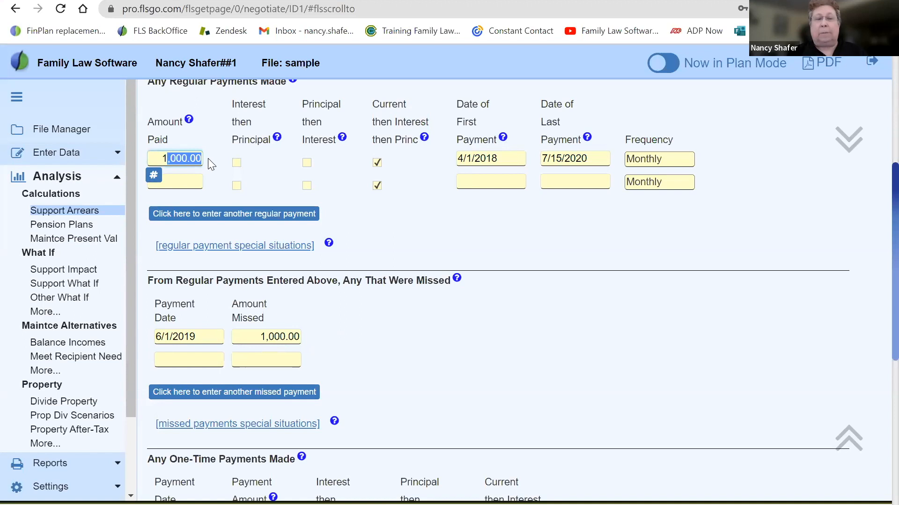
{"action": "left_click", "coordinate": [251, 337]}
{"action": "left_click_drag", "start_coordinate": [252, 337], "coordinate": [321, 335]}
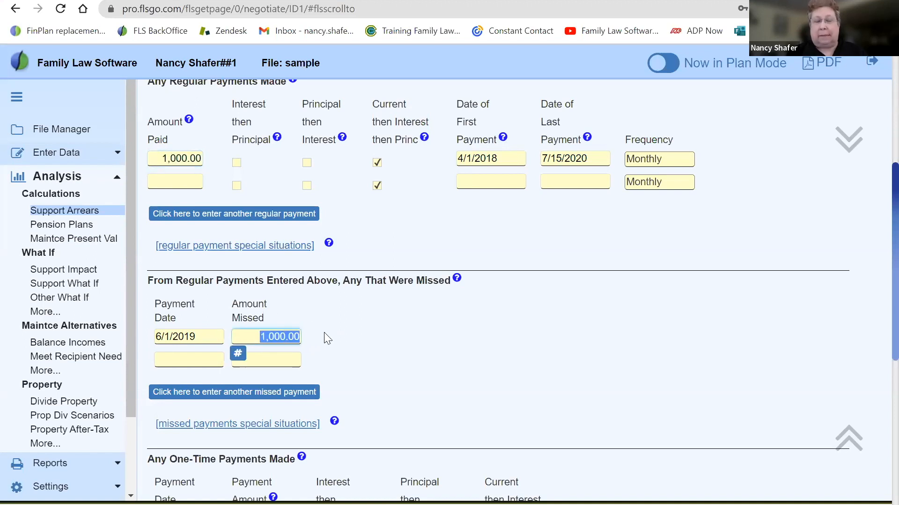
{"action": "left_click", "coordinate": [324, 332]}
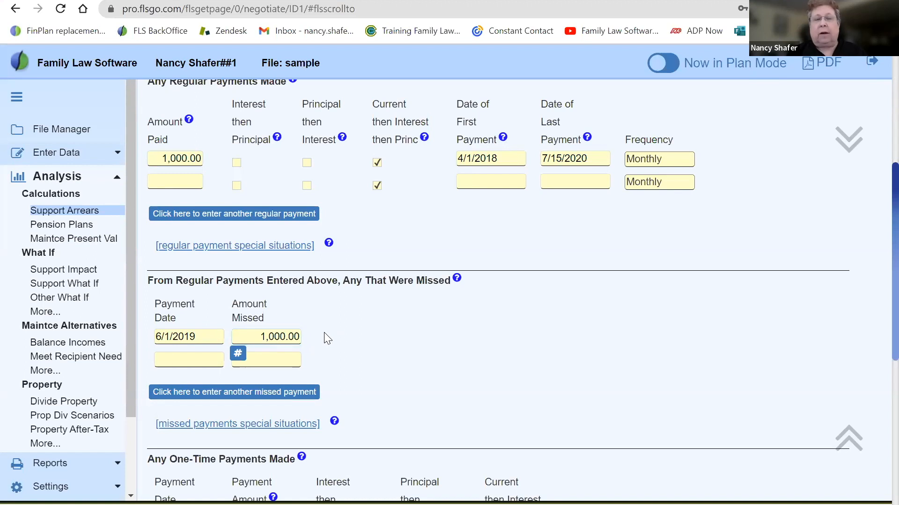
Review the one-time payments section, including the payment date and amount of its first entry
{"action": "scroll", "coordinate": [324, 333], "scroll_direction": "down", "scroll_amount": 8}
{"action": "scroll", "coordinate": [324, 332], "scroll_direction": "up", "scroll_amount": 3}
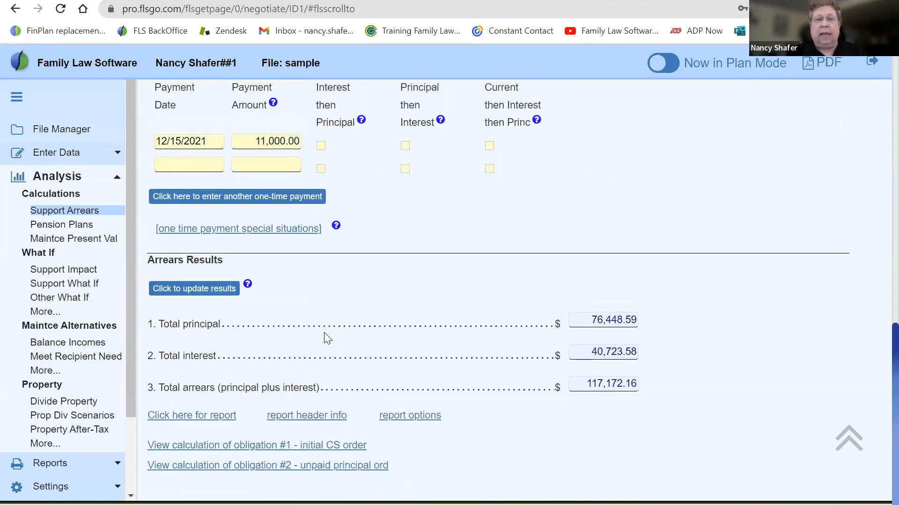
{"action": "scroll", "coordinate": [324, 339], "scroll_direction": "up", "scroll_amount": 2}
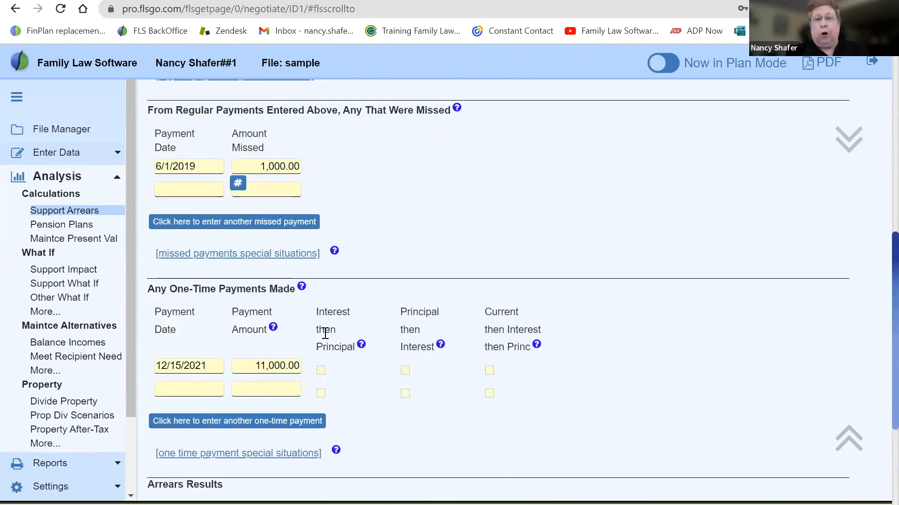
{"action": "left_click_drag", "start_coordinate": [145, 291], "coordinate": [273, 295]}
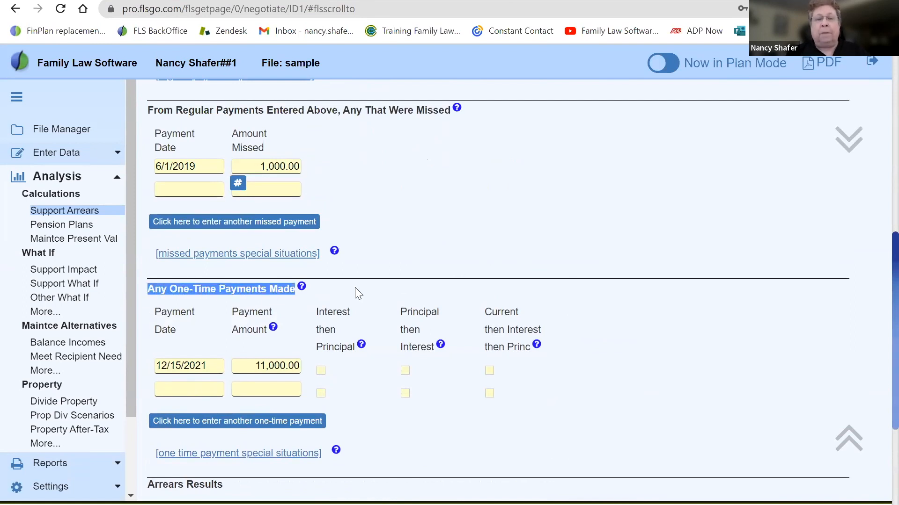
{"action": "left_click", "coordinate": [606, 373]}
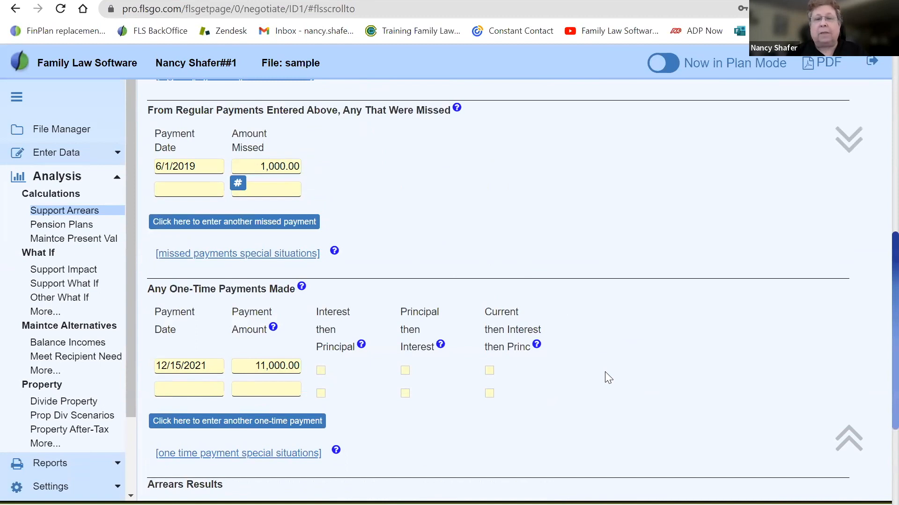
{"action": "scroll", "coordinate": [595, 393], "scroll_direction": "down", "scroll_amount": 2}
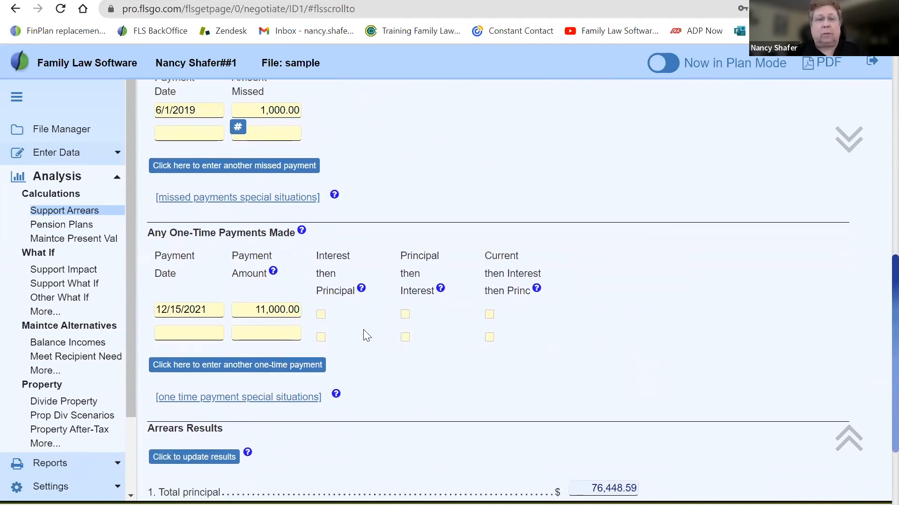
{"action": "left_click_drag", "start_coordinate": [156, 309], "coordinate": [307, 308]}
{"action": "left_click", "coordinate": [251, 308]}
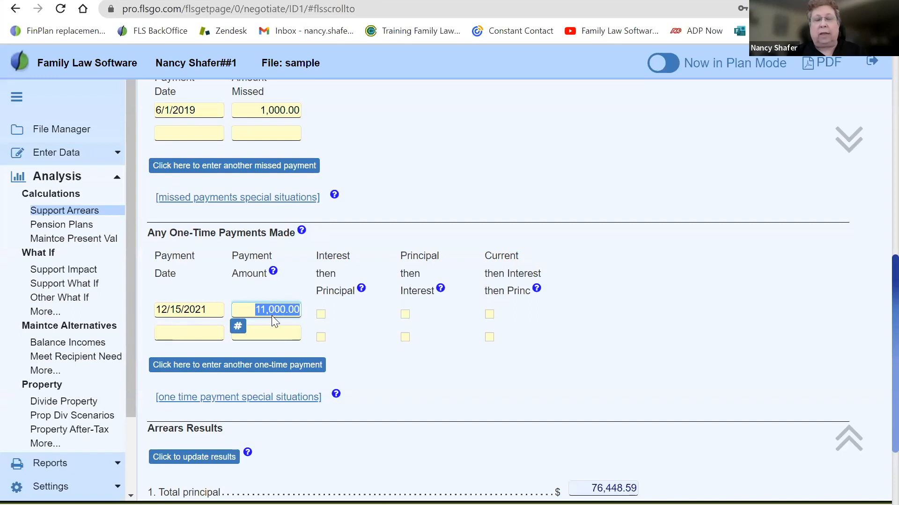
{"action": "left_click", "coordinate": [636, 386]}
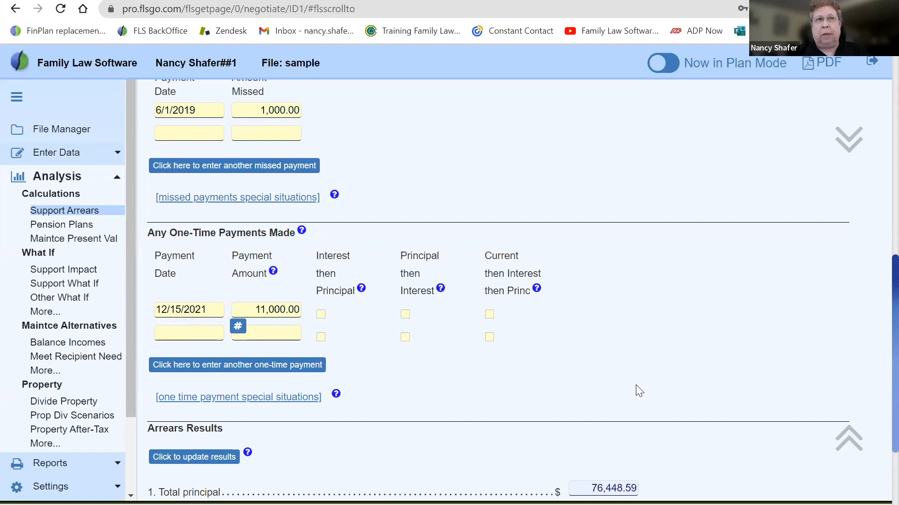
Update the arrears results and read the help explanation on calculating results
{"action": "scroll", "coordinate": [635, 385], "scroll_direction": "down", "scroll_amount": 4}
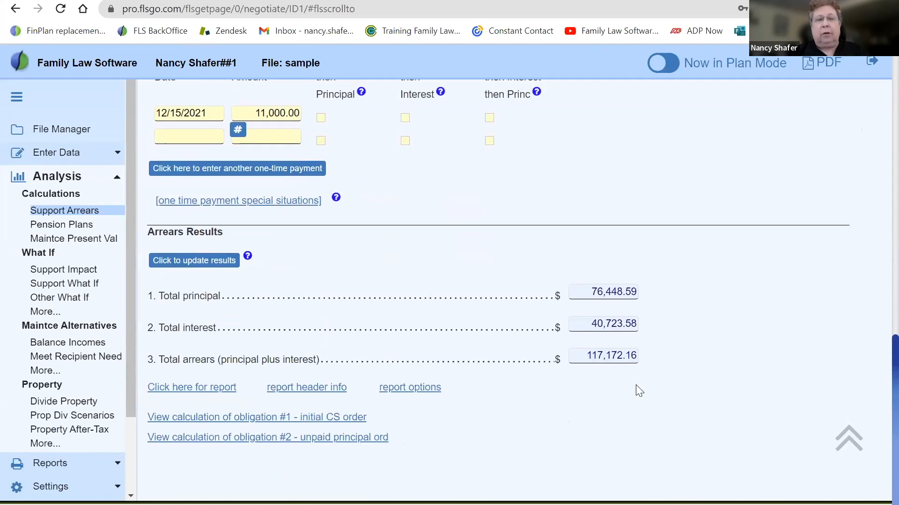
{"action": "left_click", "coordinate": [186, 265]}
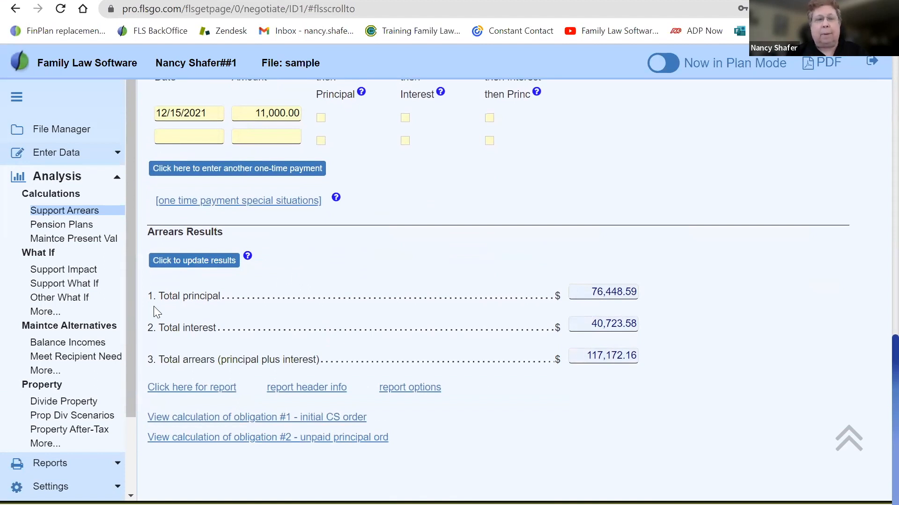
{"action": "left_click", "coordinate": [247, 257]}
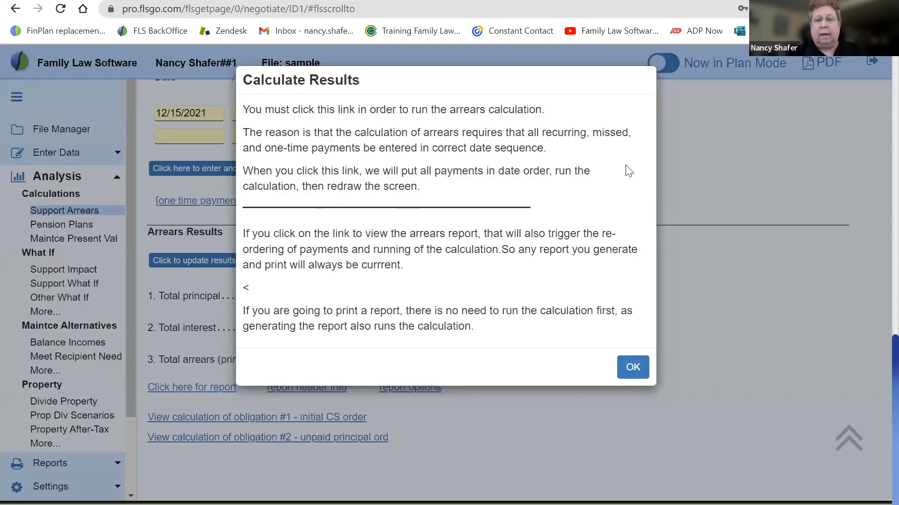
{"action": "left_click", "coordinate": [629, 368]}
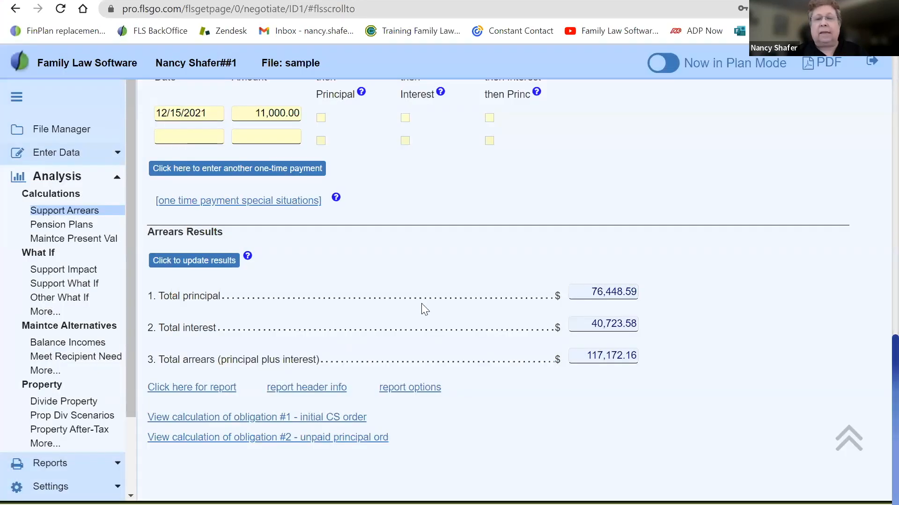
Examine the total principal, total interest and total arrears lines in the arrears results
{"action": "left_click_drag", "start_coordinate": [159, 296], "coordinate": [221, 297]}
{"action": "left_click_drag", "start_coordinate": [161, 328], "coordinate": [214, 328]}
{"action": "left_click_drag", "start_coordinate": [161, 360], "coordinate": [324, 364]}
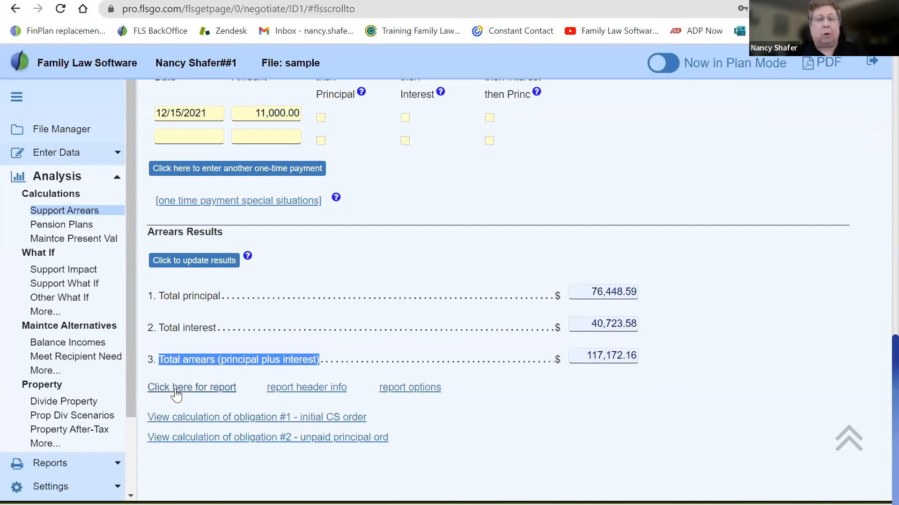
Open the Support Arrears Report and check the obligation total at its beginning
{"action": "left_click", "coordinate": [202, 392]}
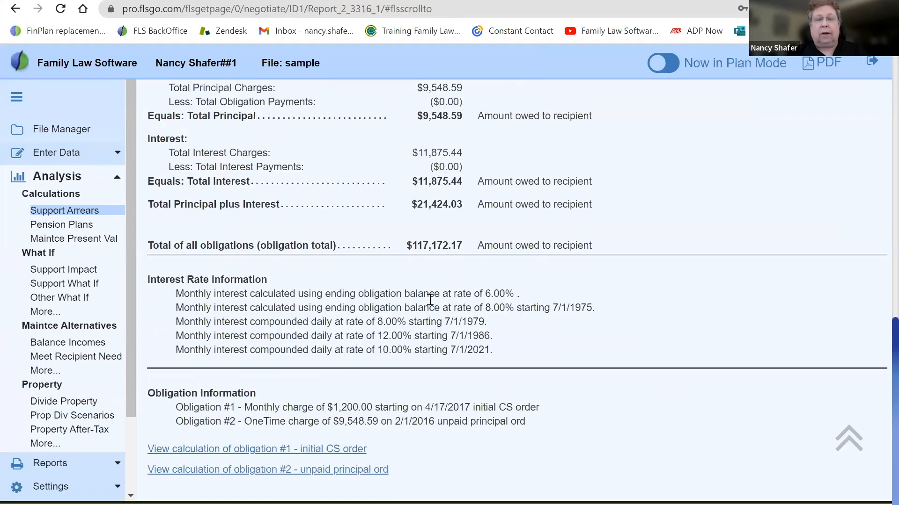
{"action": "scroll", "coordinate": [516, 304], "scroll_direction": "up", "scroll_amount": 15}
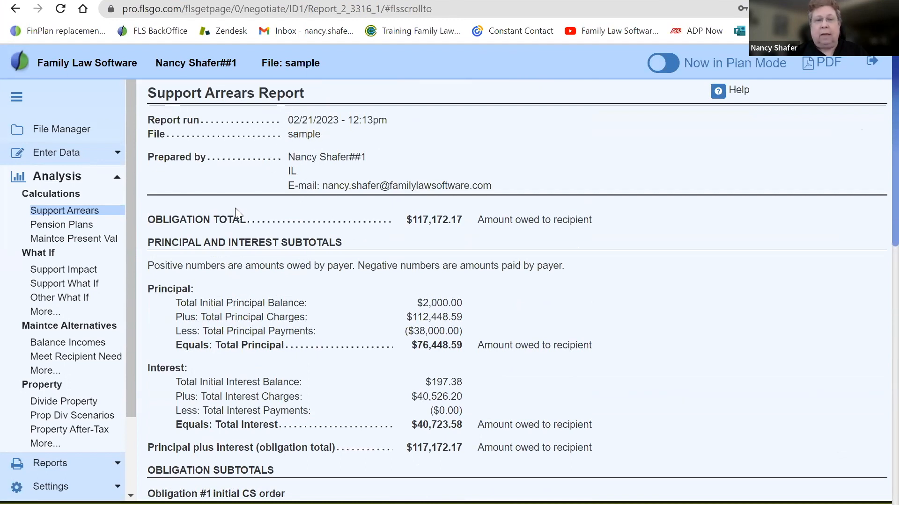
{"action": "left_click_drag", "start_coordinate": [407, 220], "coordinate": [594, 223]}
{"action": "left_click", "coordinate": [594, 221]}
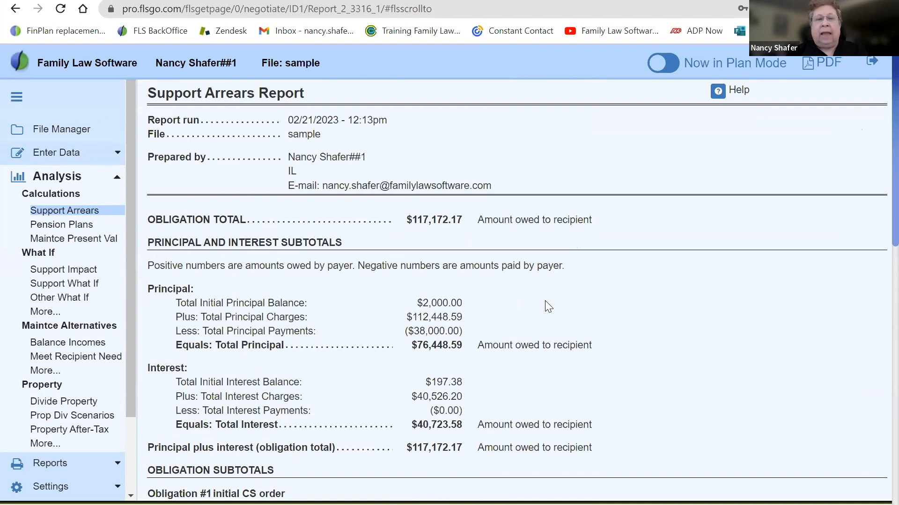
Examine the principal and interest subtotals in the Support Arrears Report
{"action": "scroll", "coordinate": [545, 302], "scroll_direction": "down", "scroll_amount": 2}
{"action": "left_click_drag", "start_coordinate": [417, 232], "coordinate": [412, 251]}
{"action": "left_click_drag", "start_coordinate": [376, 295], "coordinate": [477, 359]}
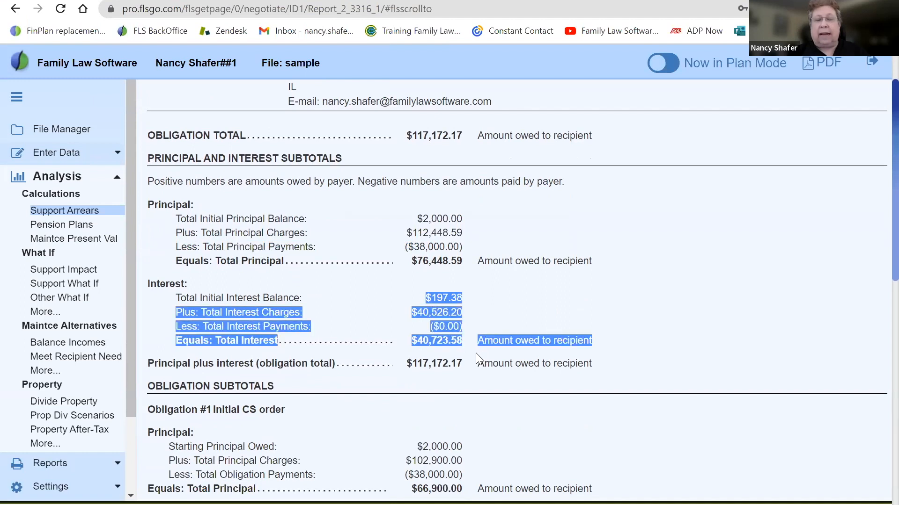
Go to the Obligation Subtotals section of the Support Arrears Report and highlight its heading
{"action": "left_click", "coordinate": [645, 312]}
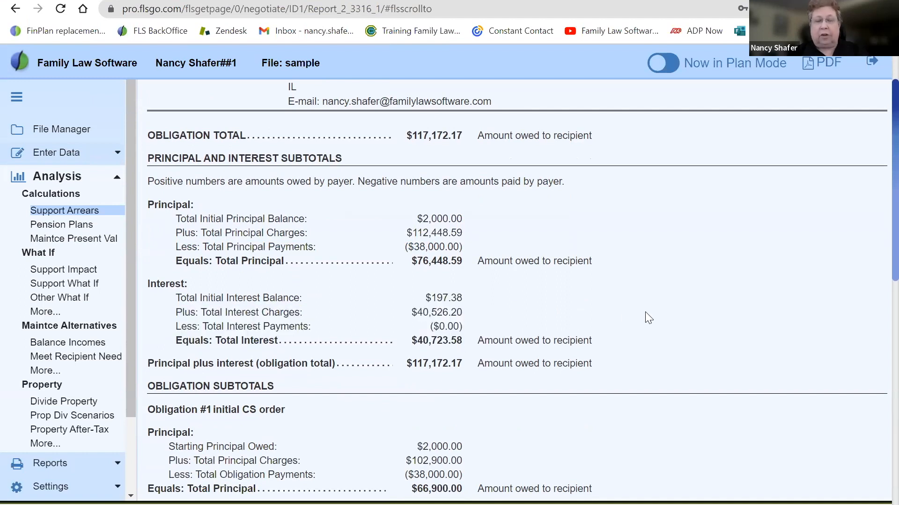
{"action": "scroll", "coordinate": [645, 311], "scroll_direction": "down", "scroll_amount": 1}
{"action": "scroll", "coordinate": [645, 312], "scroll_direction": "down", "scroll_amount": 4}
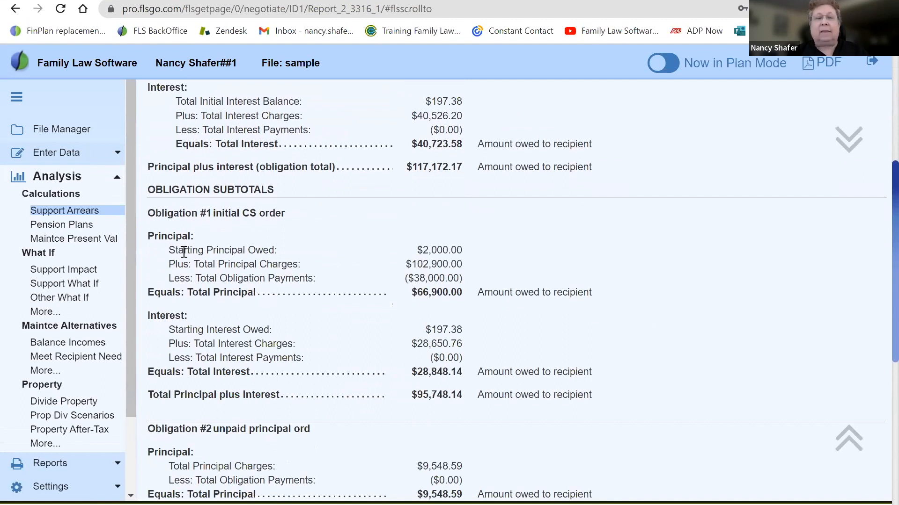
{"action": "left_click_drag", "start_coordinate": [150, 192], "coordinate": [302, 195]}
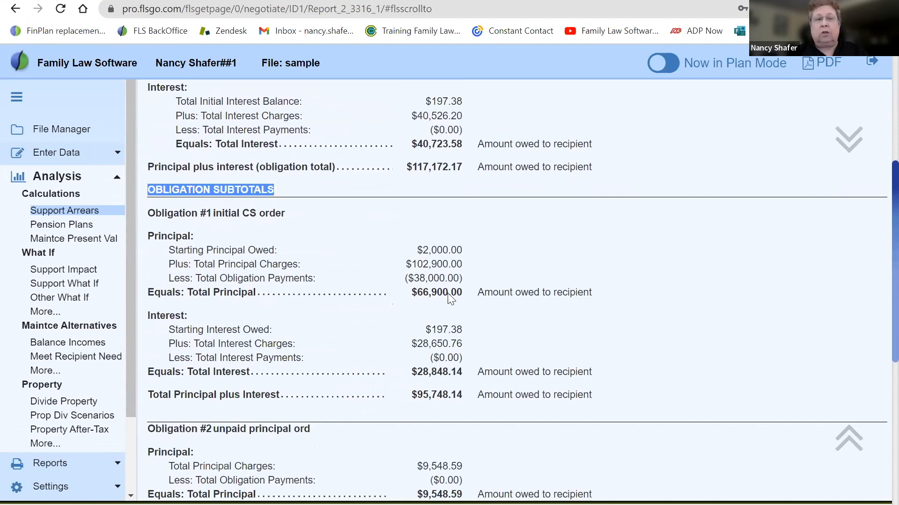
{"action": "left_click", "coordinate": [660, 352]}
{"action": "scroll", "coordinate": [664, 353], "scroll_direction": "down", "scroll_amount": 1}
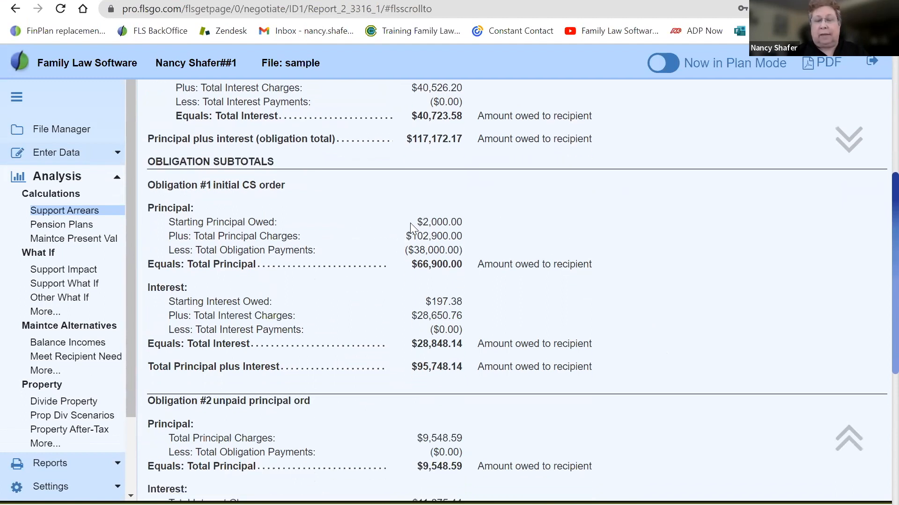
Examine the principal charges, obligation payments, total principal and interest lines in the subtotals for Obligation #1, initial CS order
{"action": "left_click_drag", "start_coordinate": [397, 235], "coordinate": [472, 238]}
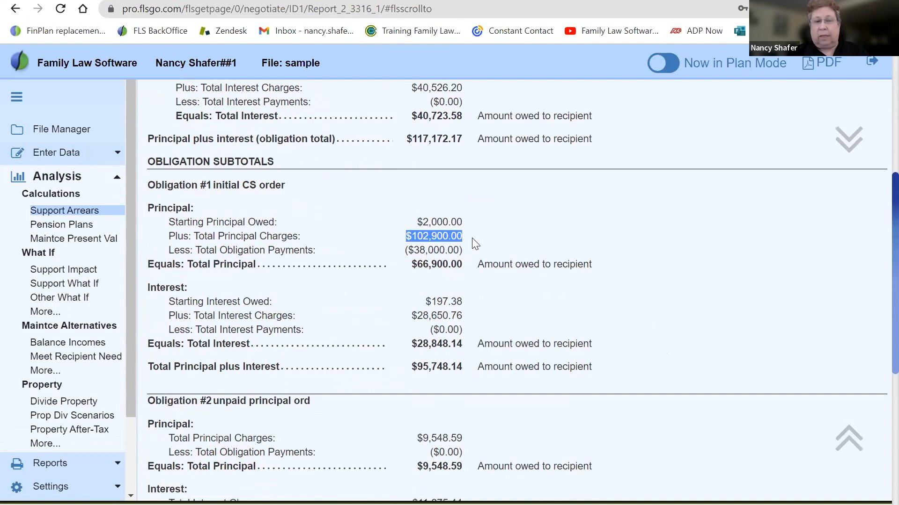
{"action": "left_click_drag", "start_coordinate": [401, 250], "coordinate": [465, 257]}
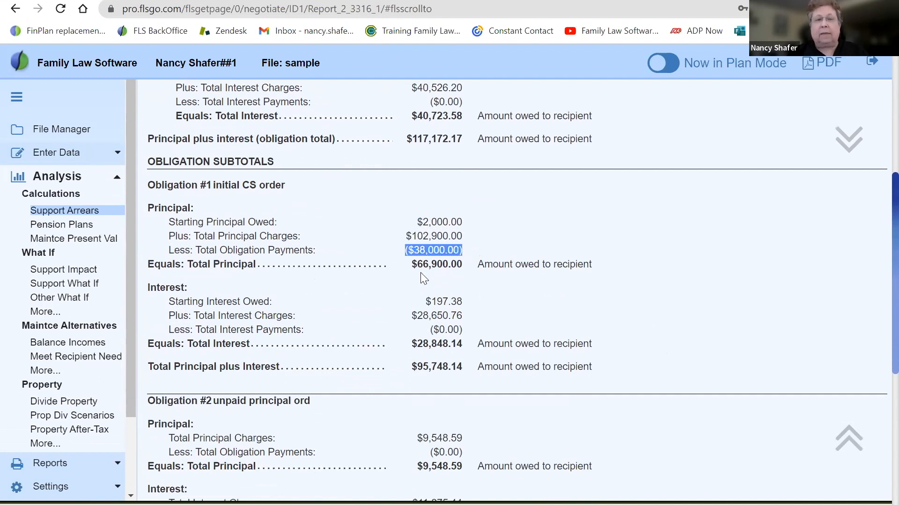
{"action": "left_click_drag", "start_coordinate": [417, 264], "coordinate": [470, 265]}
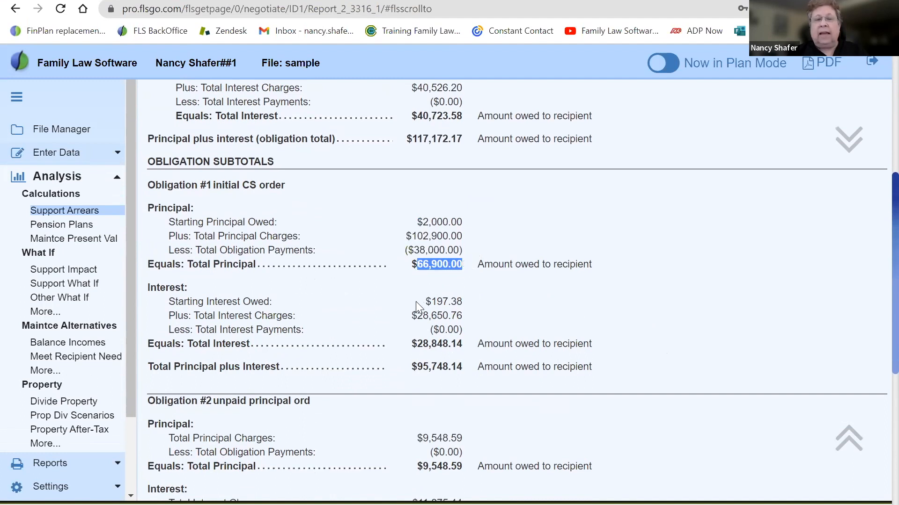
{"action": "left_click_drag", "start_coordinate": [416, 301], "coordinate": [464, 324]}
{"action": "left_click", "coordinate": [407, 332]}
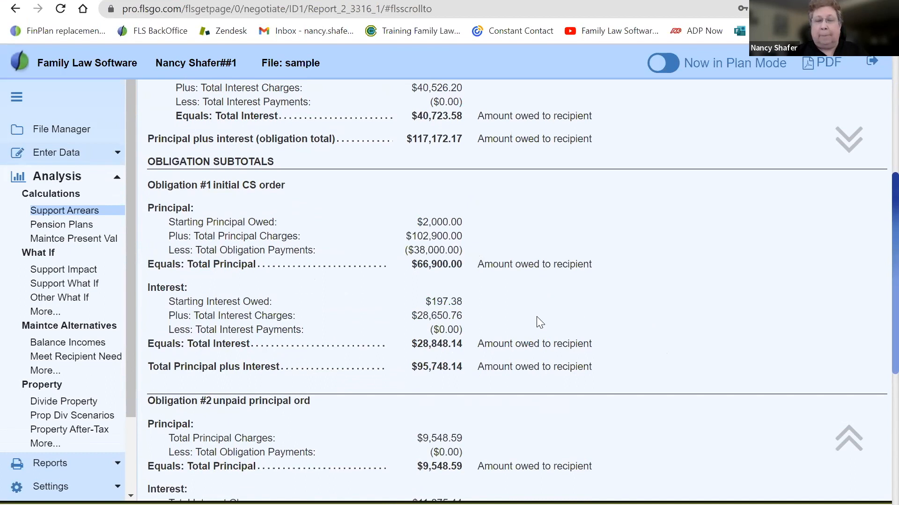
Review the Obligation #2 subtotals, the total of all obligations and the Interest Rate Information at the report's end
{"action": "scroll", "coordinate": [537, 317], "scroll_direction": "down", "scroll_amount": 4}
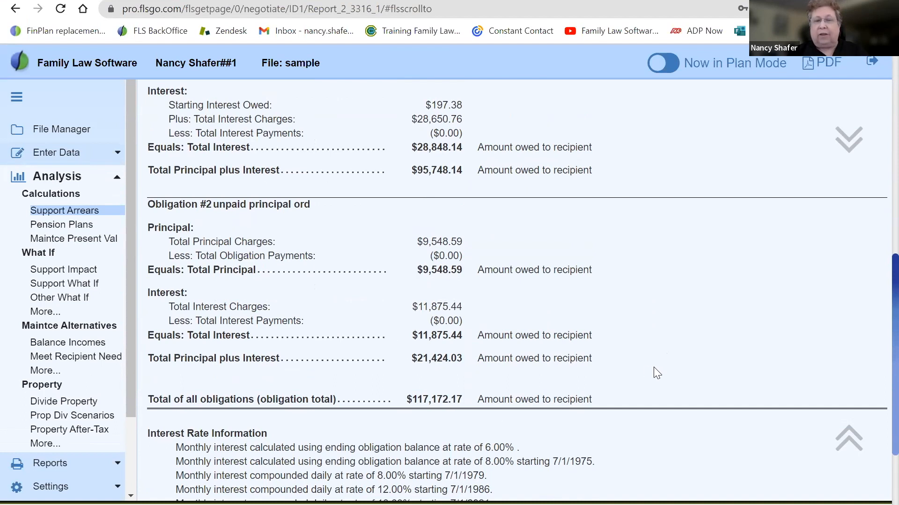
{"action": "scroll", "coordinate": [654, 369], "scroll_direction": "down", "scroll_amount": 3}
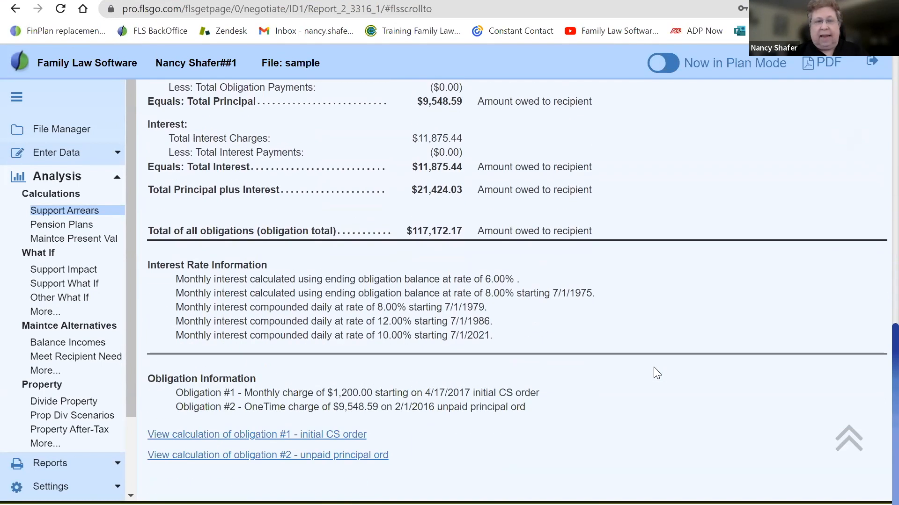
{"action": "scroll", "coordinate": [276, 380], "scroll_direction": "down", "scroll_amount": 1}
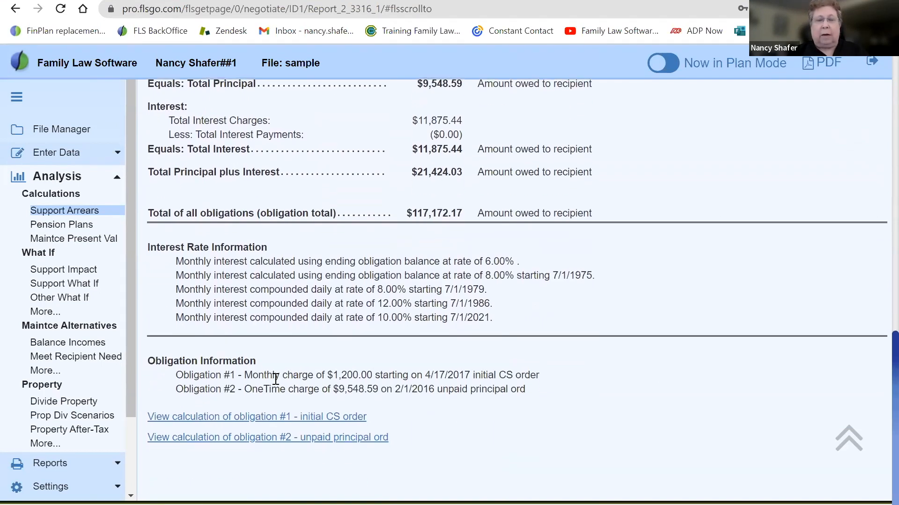
{"action": "left_click_drag", "start_coordinate": [156, 248], "coordinate": [489, 333]}
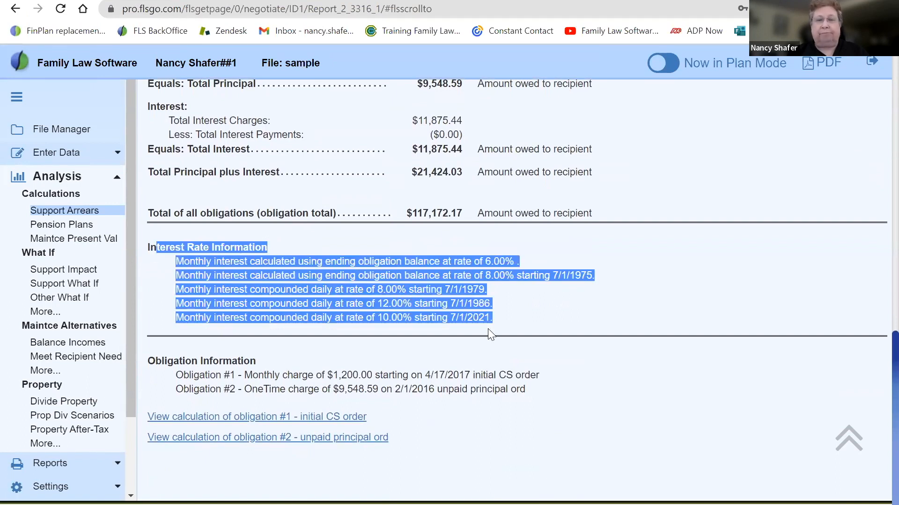
{"action": "left_click", "coordinate": [157, 284]}
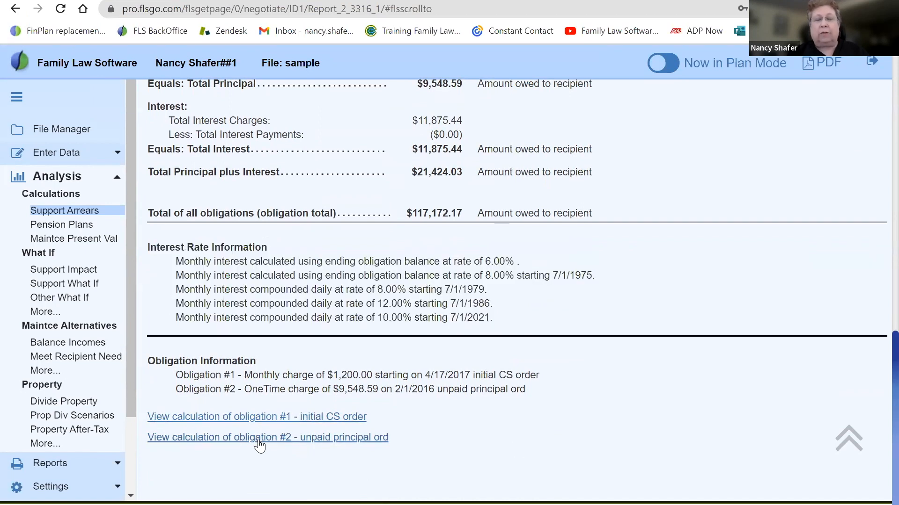
Open the calculation of obligation #1, initial CS order, and view the summary at its beginning
{"action": "left_click", "coordinate": [206, 419]}
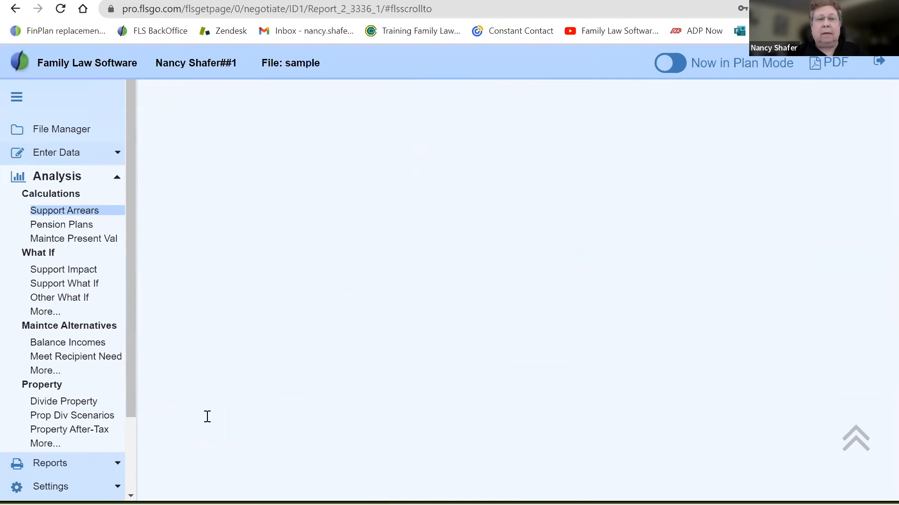
{"action": "scroll", "coordinate": [208, 416], "scroll_direction": "up", "scroll_amount": 5}
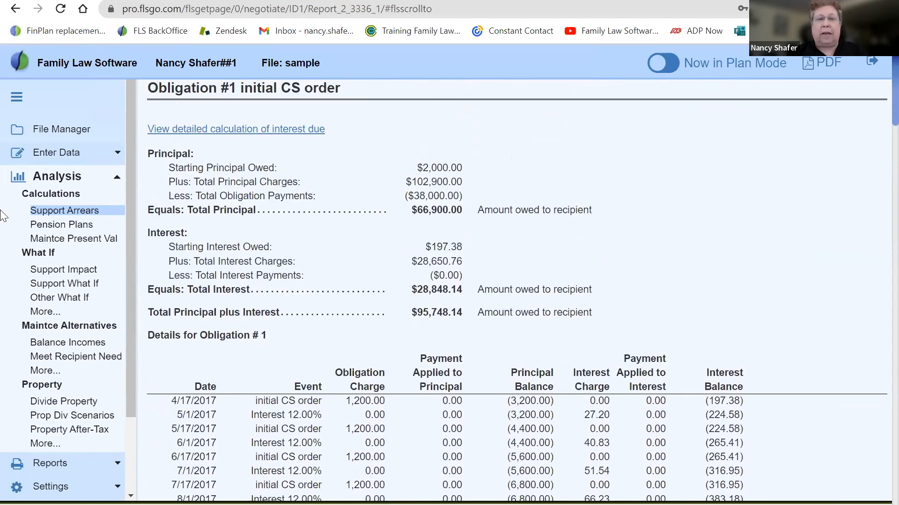
{"action": "left_click_drag", "start_coordinate": [148, 98], "coordinate": [249, 93]}
{"action": "left_click", "coordinate": [361, 161]}
Examine how the monthly amounts in the Obligation Charge column change across the full details table for Obligation #1
{"action": "scroll", "coordinate": [360, 158], "scroll_direction": "down", "scroll_amount": 4}
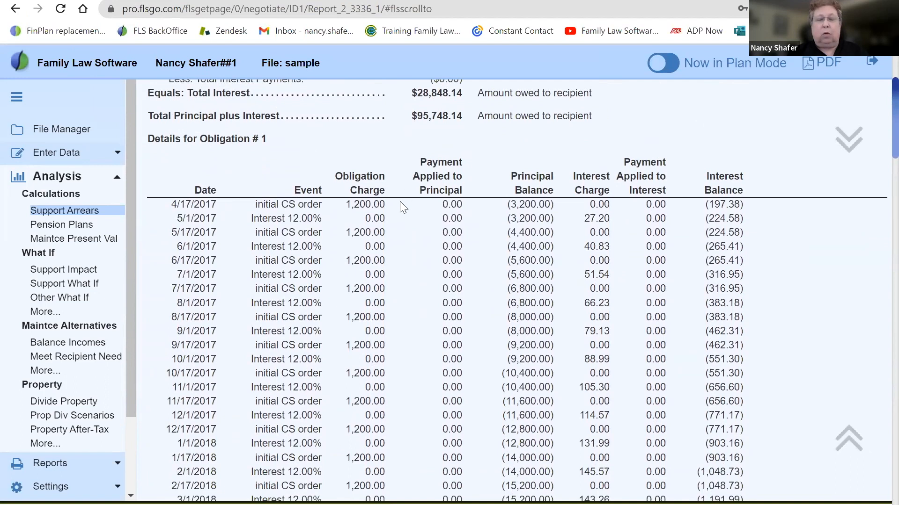
{"action": "double_click", "coordinate": [352, 203]}
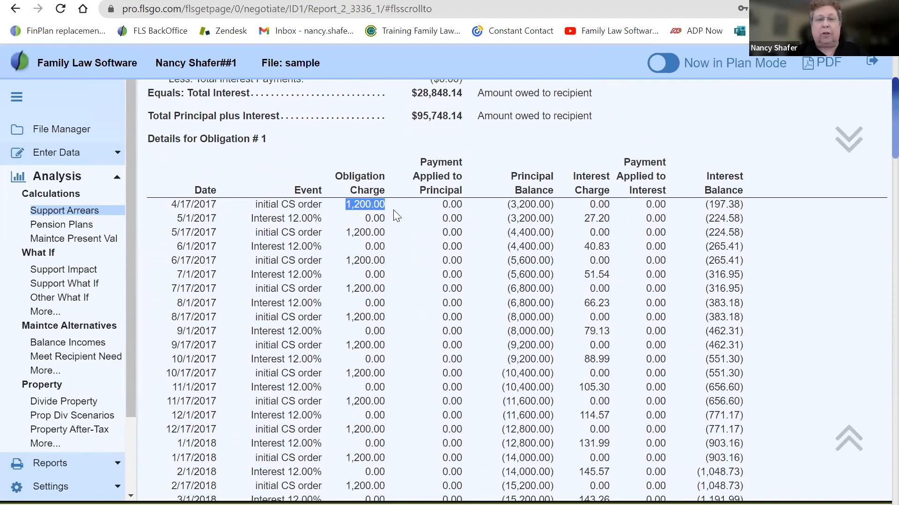
{"action": "scroll", "coordinate": [393, 215], "scroll_direction": "down", "scroll_amount": 8}
{"action": "scroll", "coordinate": [393, 216], "scroll_direction": "down", "scroll_amount": 11}
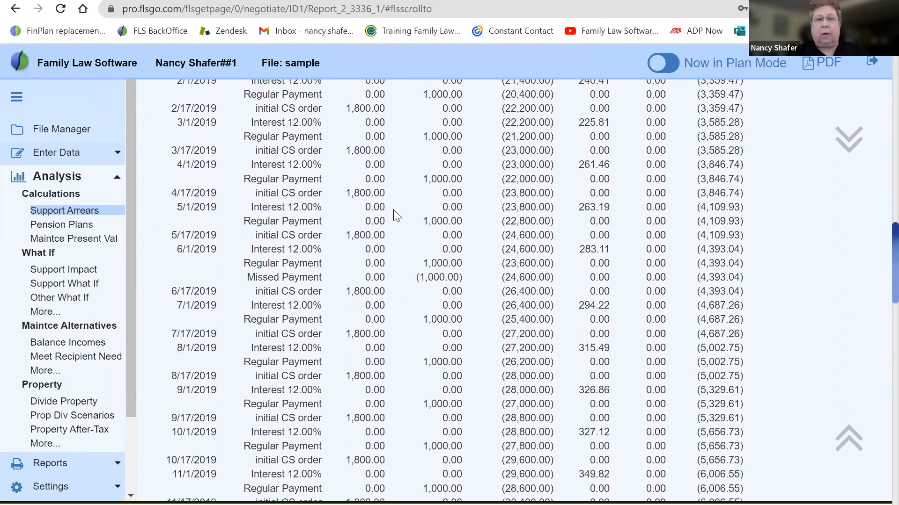
{"action": "scroll", "coordinate": [393, 209], "scroll_direction": "down", "scroll_amount": 1}
{"action": "left_click_drag", "start_coordinate": [350, 207], "coordinate": [391, 207]}
{"action": "left_click", "coordinate": [395, 207]}
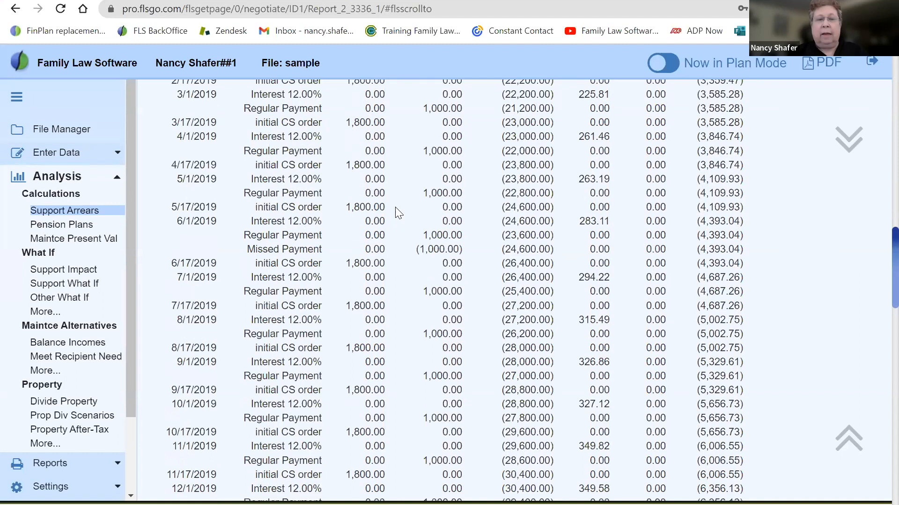
{"action": "scroll", "coordinate": [395, 207], "scroll_direction": "down", "scroll_amount": 6}
{"action": "scroll", "coordinate": [395, 213], "scroll_direction": "down", "scroll_amount": 8}
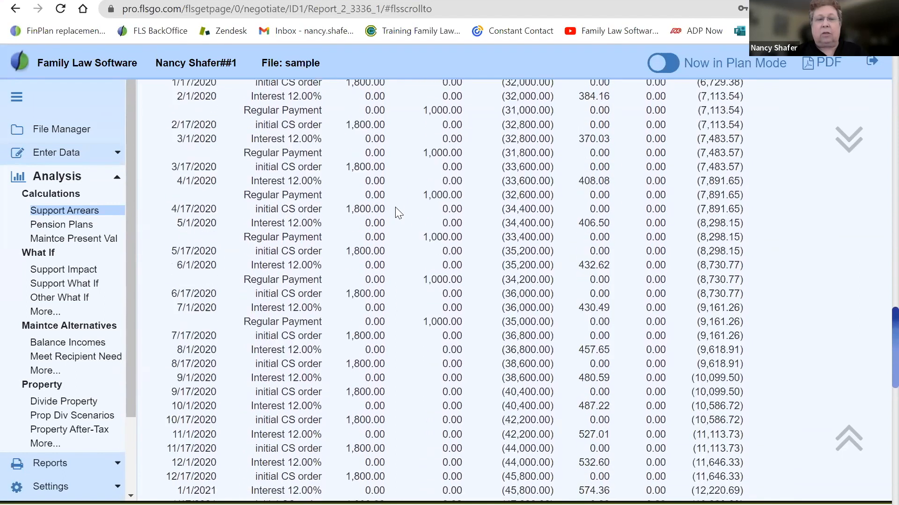
{"action": "scroll", "coordinate": [395, 213], "scroll_direction": "down", "scroll_amount": 18}
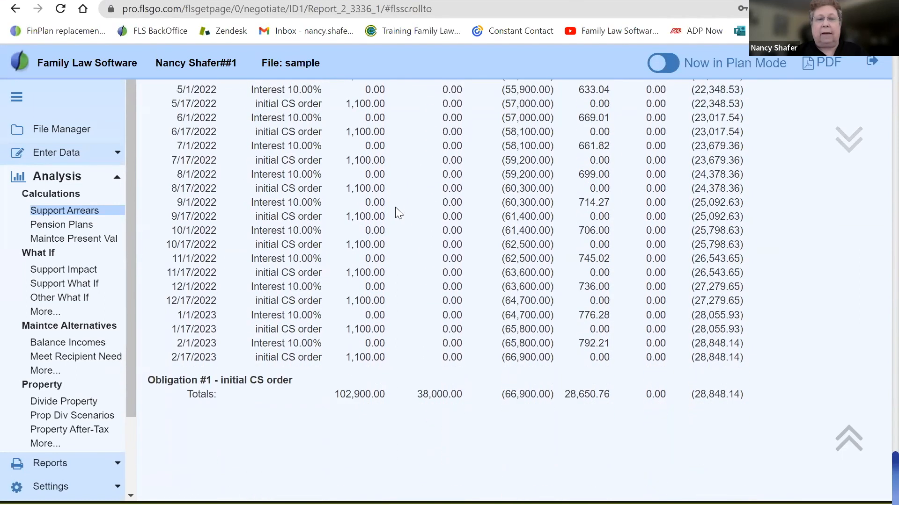
{"action": "double_click", "coordinate": [352, 188]}
{"action": "left_click", "coordinate": [399, 169]}
Return to the beginning of the Obligation #1 details and highlight the Payment Applied to Principal column heading
{"action": "scroll", "coordinate": [400, 171], "scroll_direction": "up", "scroll_amount": 20}
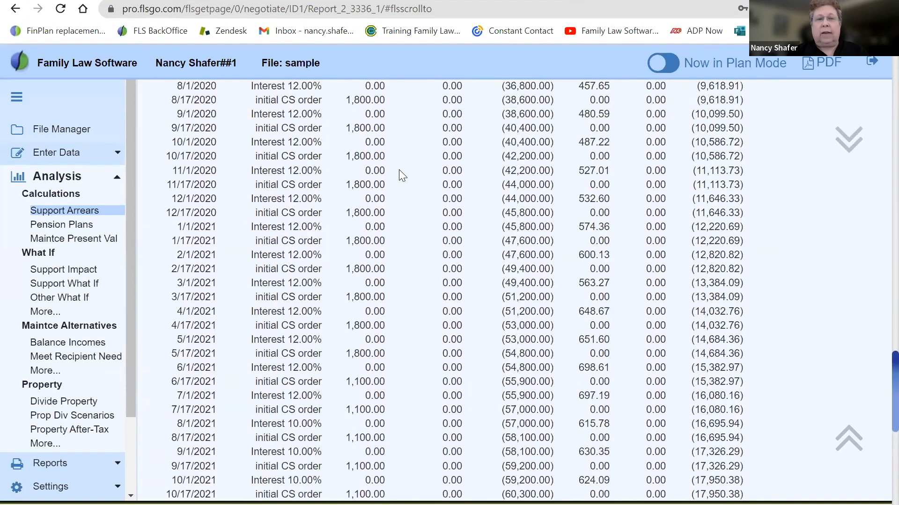
{"action": "scroll", "coordinate": [399, 172], "scroll_direction": "up", "scroll_amount": 7}
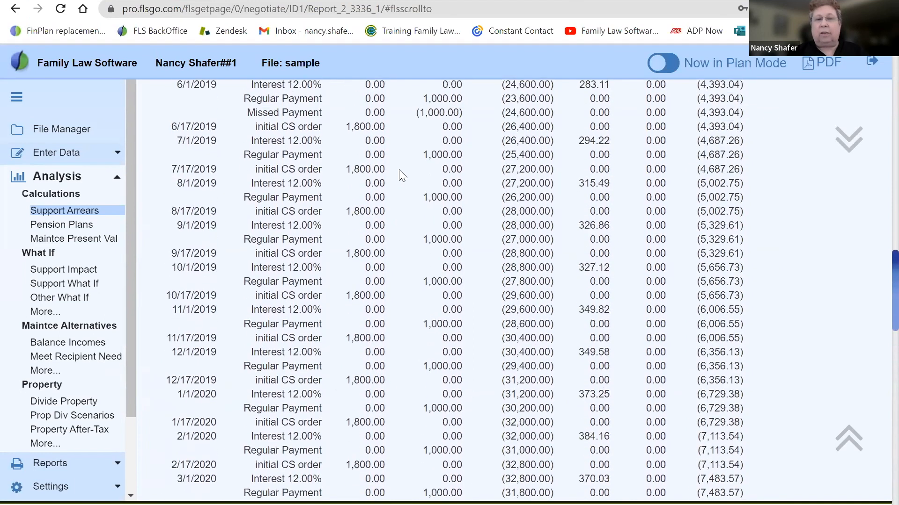
{"action": "scroll", "coordinate": [401, 175], "scroll_direction": "up", "scroll_amount": 15}
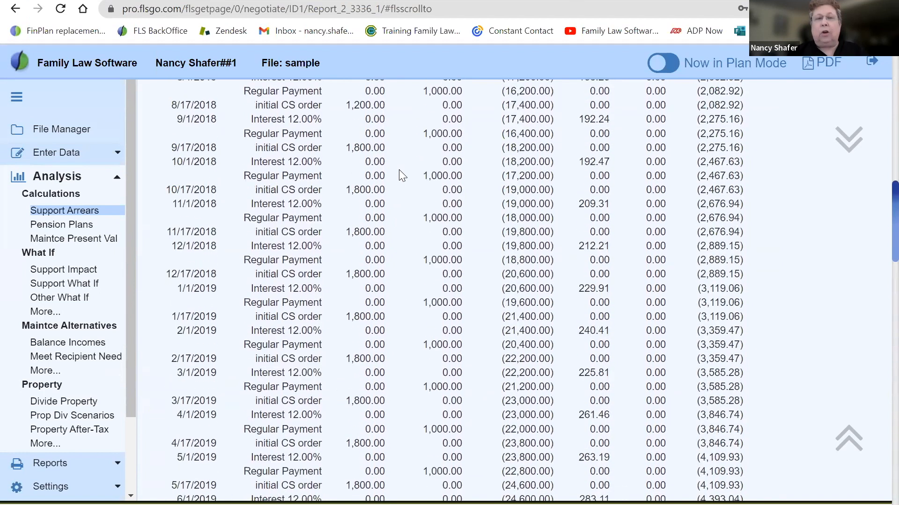
{"action": "scroll", "coordinate": [399, 175], "scroll_direction": "up", "scroll_amount": 1}
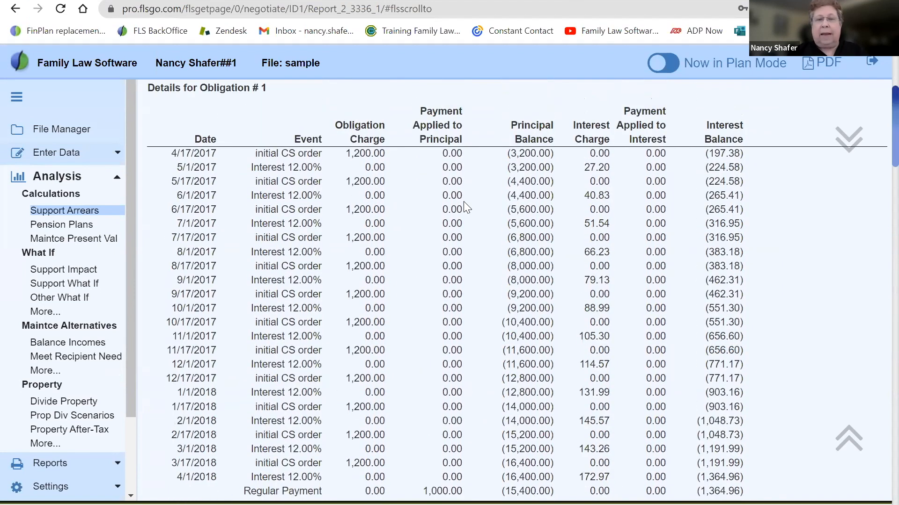
{"action": "left_click_drag", "start_coordinate": [416, 119], "coordinate": [453, 123]}
{"action": "left_click", "coordinate": [451, 138]}
Check the regular payments in the Obligation #1 details and compare the 6/1/2019 regular payment with the missed payment entry
{"action": "scroll", "coordinate": [430, 205], "scroll_direction": "down", "scroll_amount": 4}
{"action": "scroll", "coordinate": [428, 293], "scroll_direction": "down", "scroll_amount": 1}
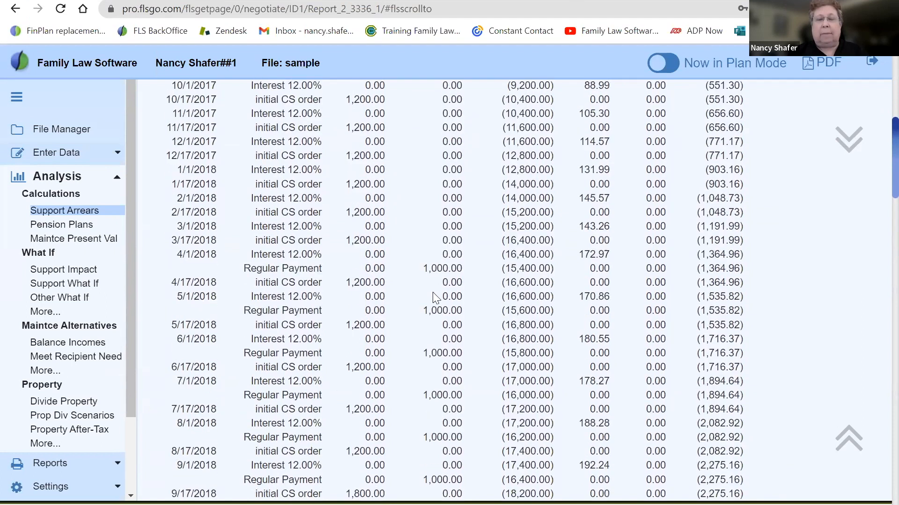
{"action": "scroll", "coordinate": [426, 266], "scroll_direction": "down", "scroll_amount": 6}
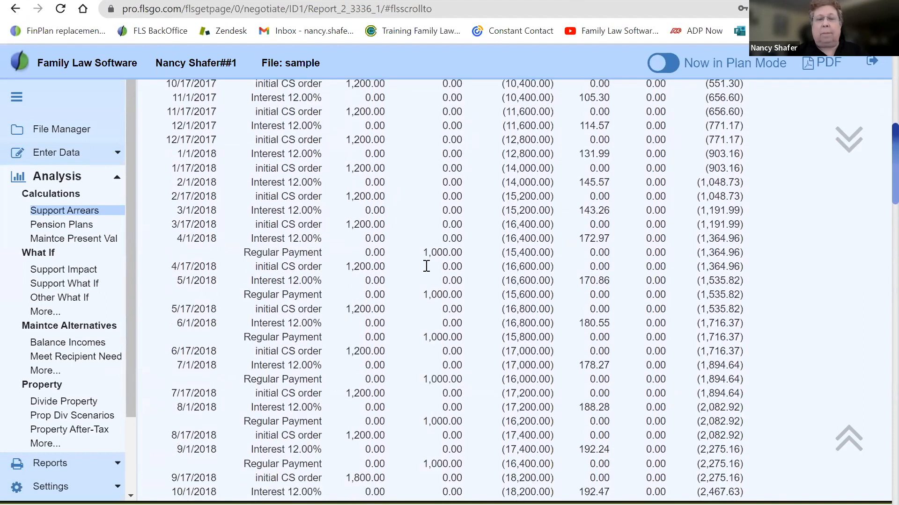
{"action": "scroll", "coordinate": [425, 265], "scroll_direction": "down", "scroll_amount": 9}
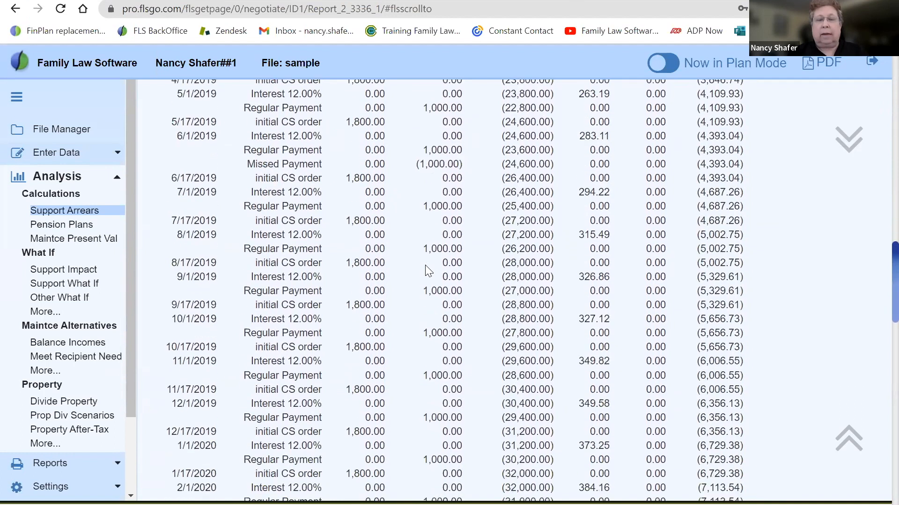
{"action": "left_click_drag", "start_coordinate": [423, 150], "coordinate": [466, 167]}
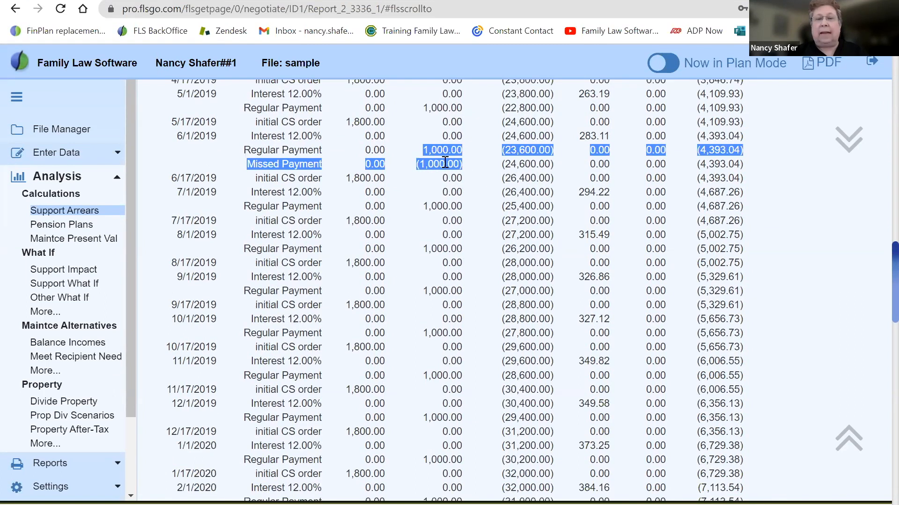
{"action": "left_click_drag", "start_coordinate": [417, 165], "coordinate": [474, 161]}
{"action": "left_click", "coordinate": [475, 161]}
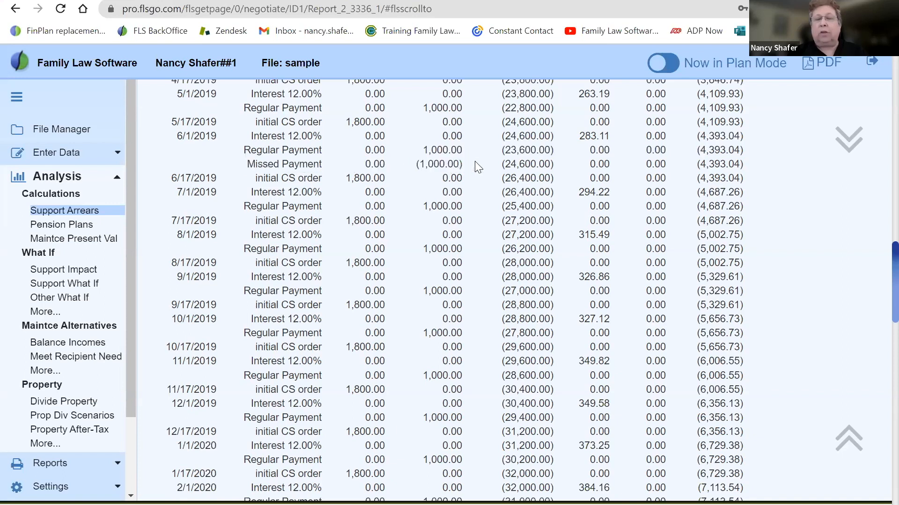
{"action": "right_click", "coordinate": [475, 161]}
{"action": "left_click", "coordinate": [475, 147]}
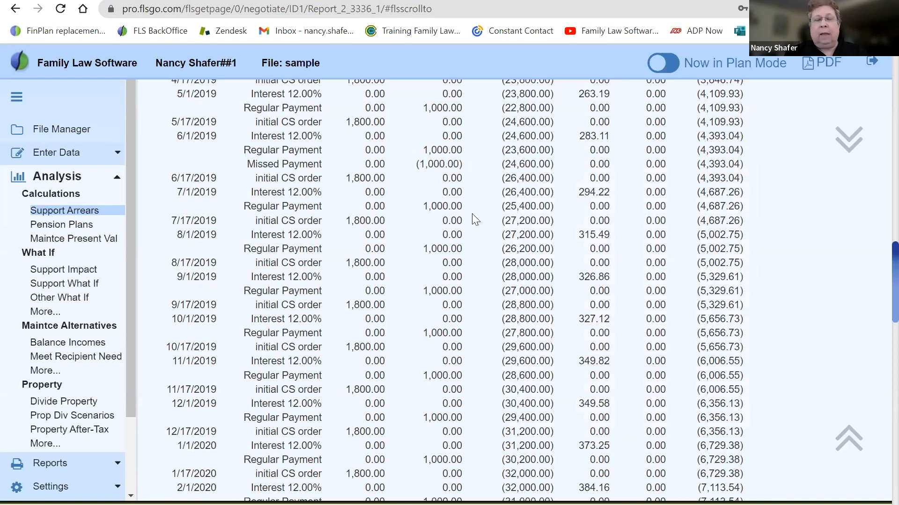
Locate the one-time payment dated 12/15/2021 in the Obligation #1 details and highlight its amount applied to principal
{"action": "scroll", "coordinate": [472, 213], "scroll_direction": "down", "scroll_amount": 9}
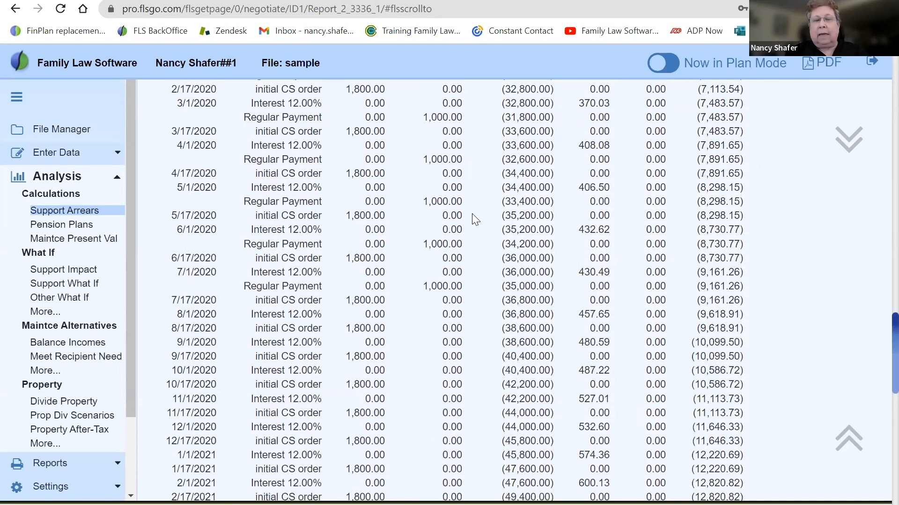
{"action": "scroll", "coordinate": [472, 214], "scroll_direction": "up", "scroll_amount": 5}
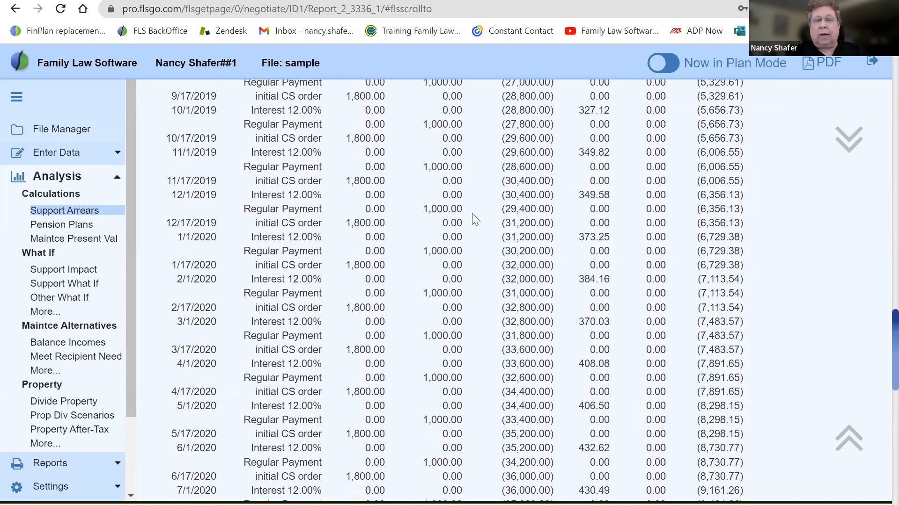
{"action": "scroll", "coordinate": [472, 213], "scroll_direction": "up", "scroll_amount": 4}
{"action": "scroll", "coordinate": [472, 213], "scroll_direction": "down", "scroll_amount": 15}
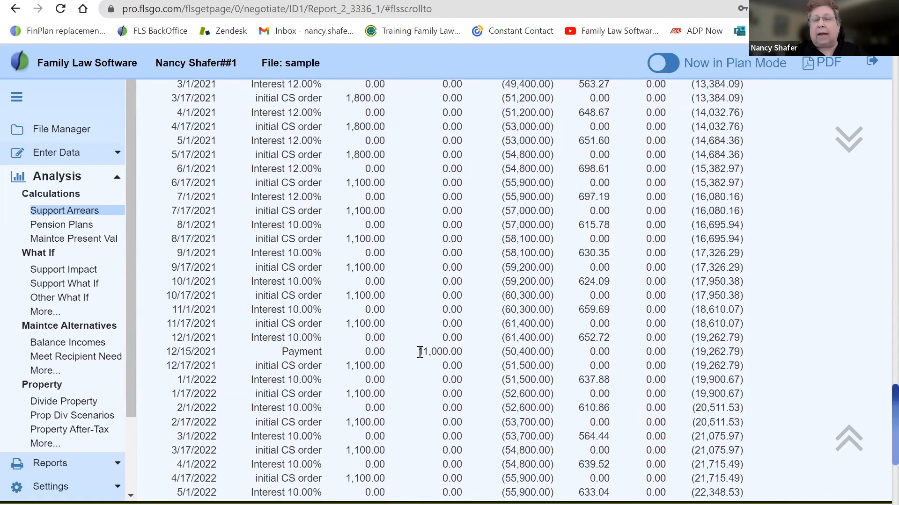
{"action": "left_click_drag", "start_coordinate": [423, 352], "coordinate": [474, 353]}
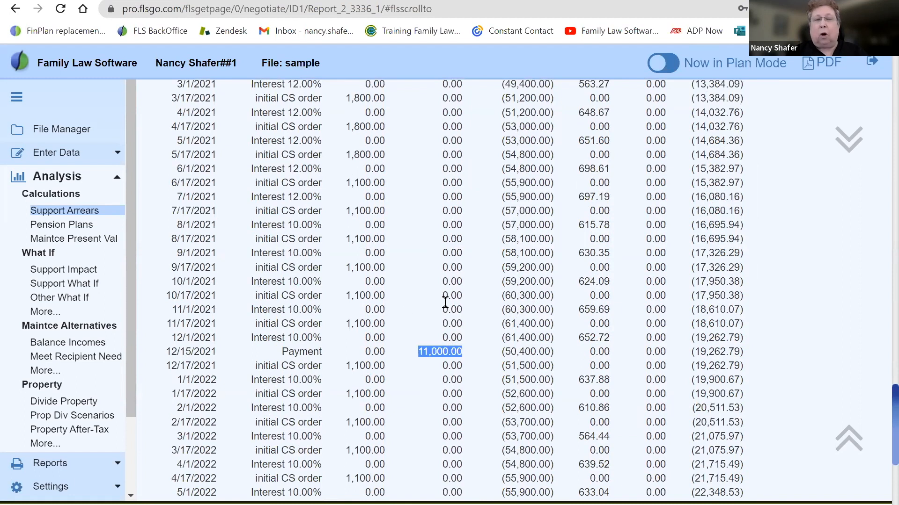
Return to the Support Arrears entries and highlight the payment allocation headings under Any Regular Payments Made
{"action": "left_click", "coordinate": [161, 200]}
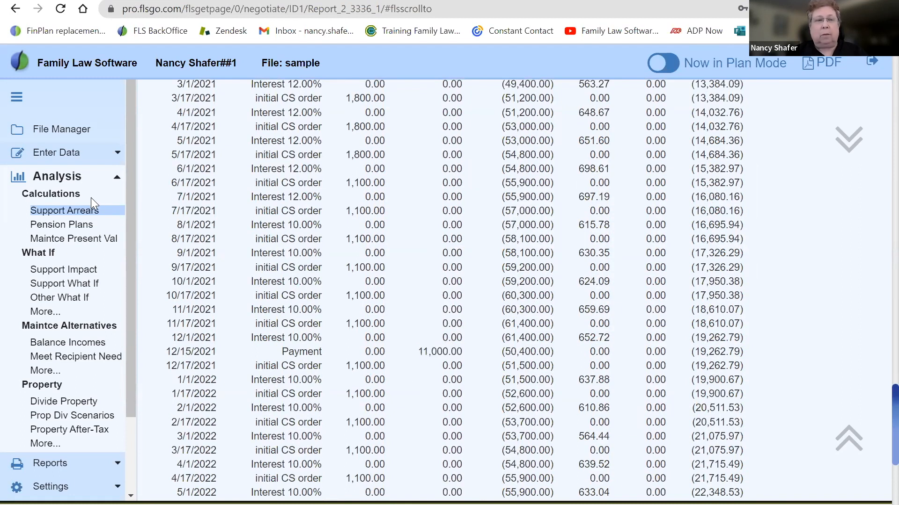
{"action": "left_click", "coordinate": [77, 217]}
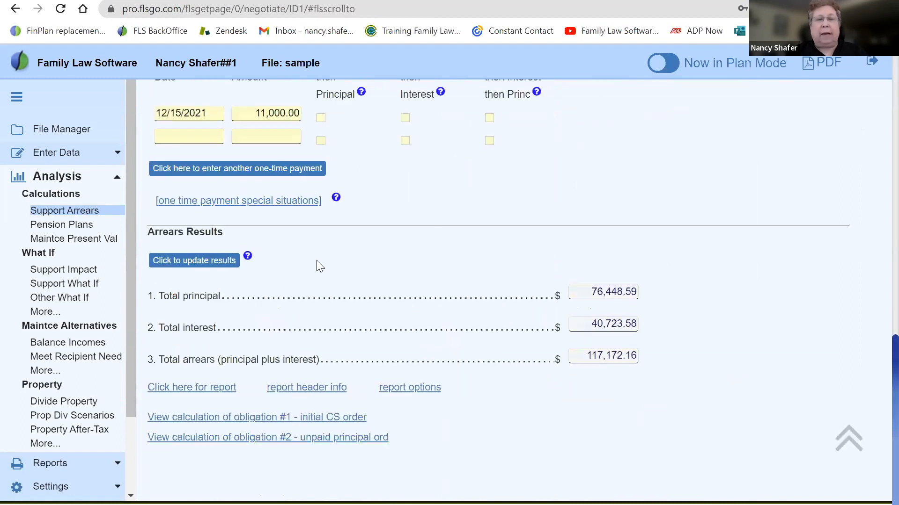
{"action": "scroll", "coordinate": [316, 262], "scroll_direction": "up", "scroll_amount": 6}
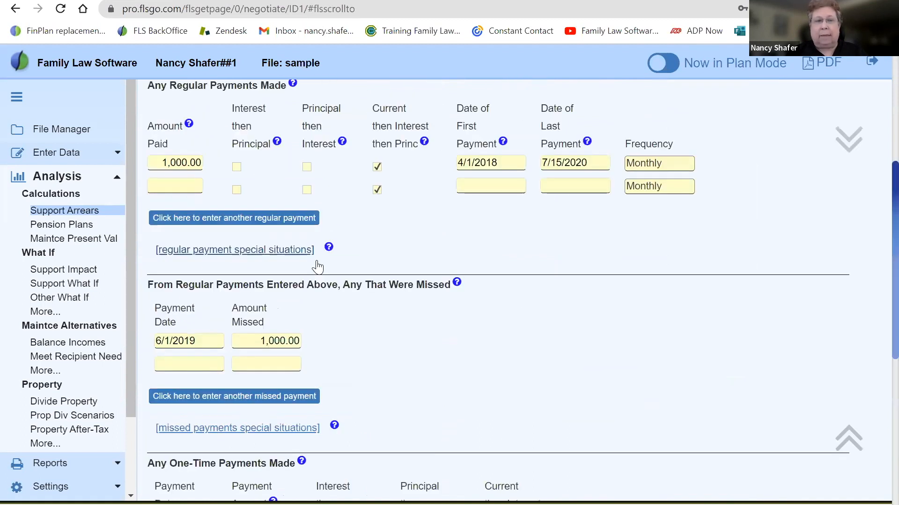
{"action": "left_click_drag", "start_coordinate": [235, 111], "coordinate": [393, 133]}
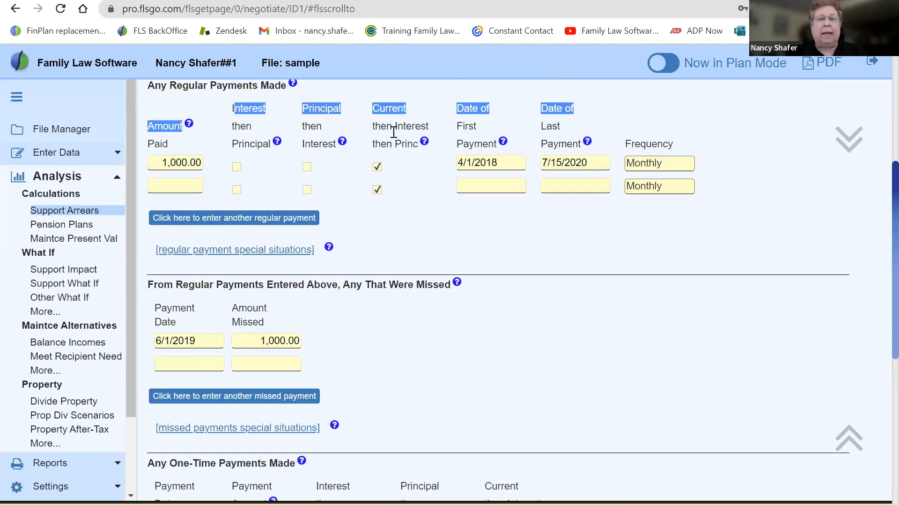
{"action": "left_click", "coordinate": [387, 135]}
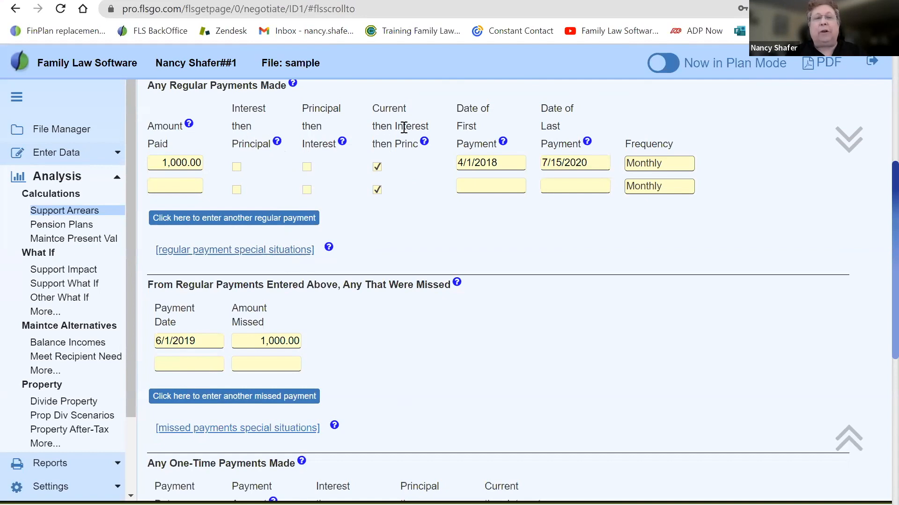
In the regular payment special situations, apply the 1,000.00 payments to Cur/Prn/Int and return to Support Arrears
{"action": "left_click", "coordinate": [226, 257]}
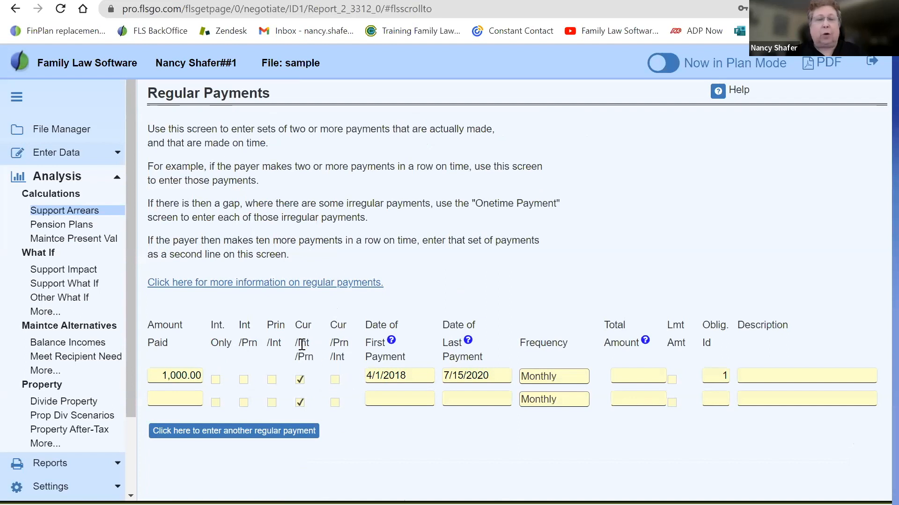
{"action": "left_click", "coordinate": [336, 381]}
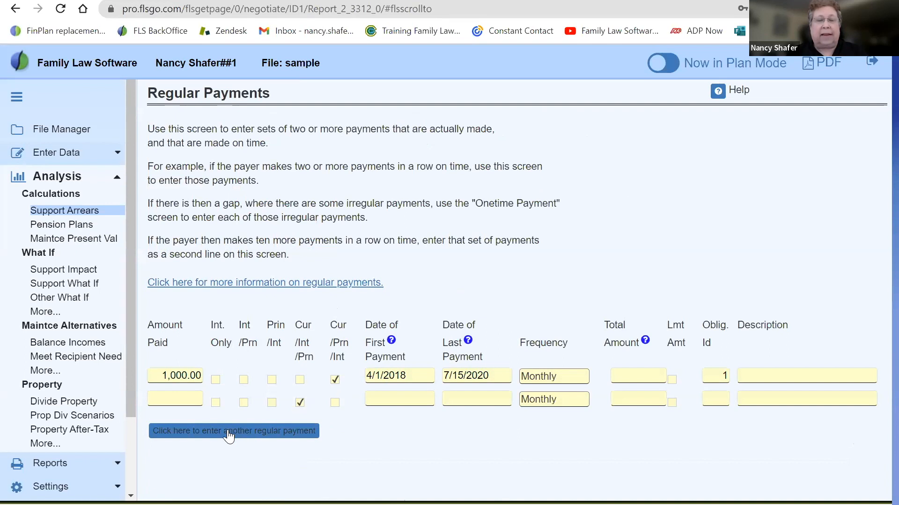
{"action": "left_click", "coordinate": [21, 14]}
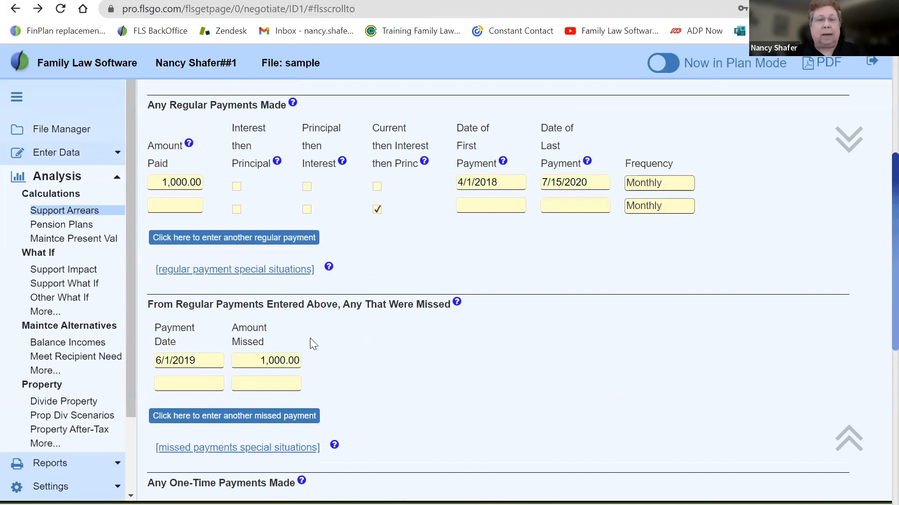
Check the allocation options of the 12/15/2021 payment in the one-time payment special situations and return to Support Arrears
{"action": "scroll", "coordinate": [381, 344], "scroll_direction": "down", "scroll_amount": 6}
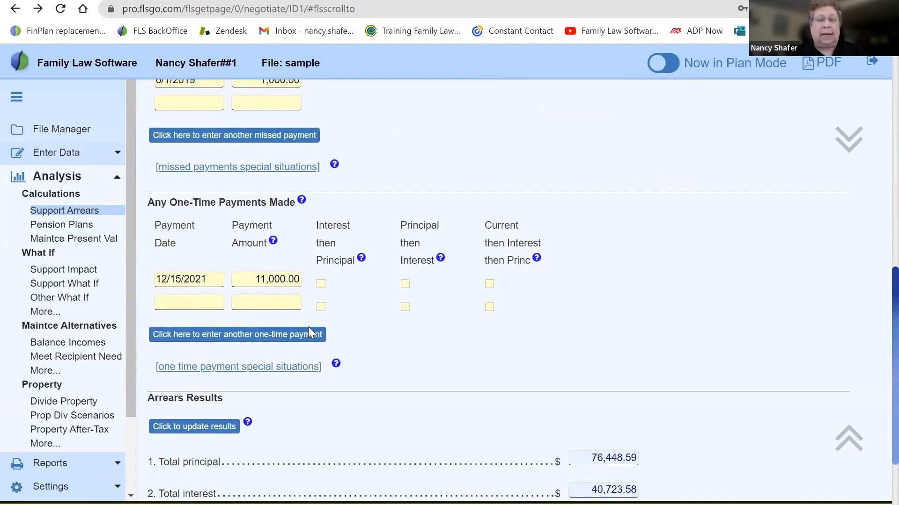
{"action": "left_click", "coordinate": [264, 369]}
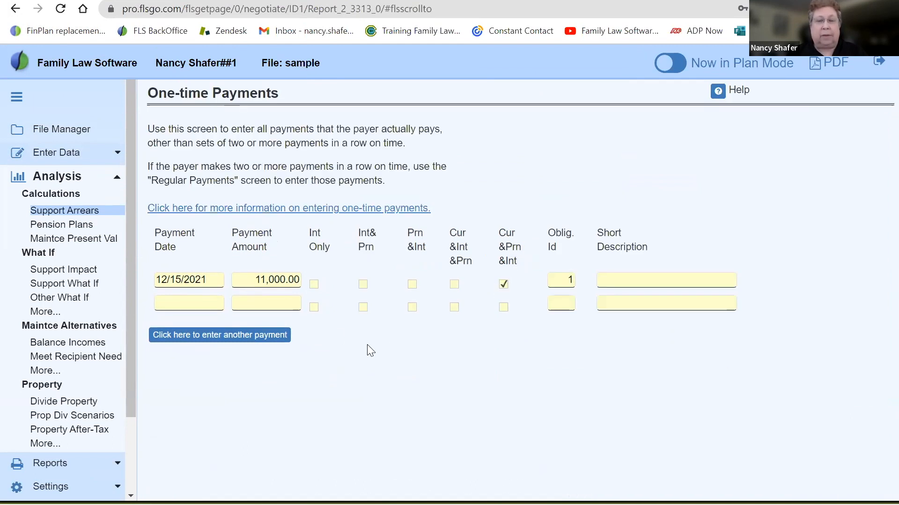
{"action": "left_click", "coordinate": [16, 8]}
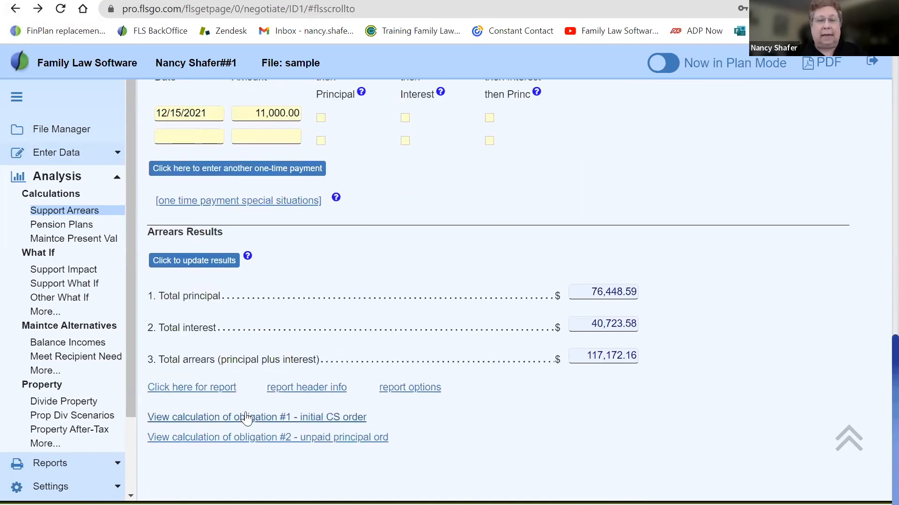
View the calculation of obligation #1 and find how the 12/15/2021 payment is applied
{"action": "left_click", "coordinate": [246, 418]}
{"action": "scroll", "coordinate": [242, 416], "scroll_direction": "down", "scroll_amount": 20}
{"action": "scroll", "coordinate": [242, 417], "scroll_direction": "down", "scroll_amount": 20}
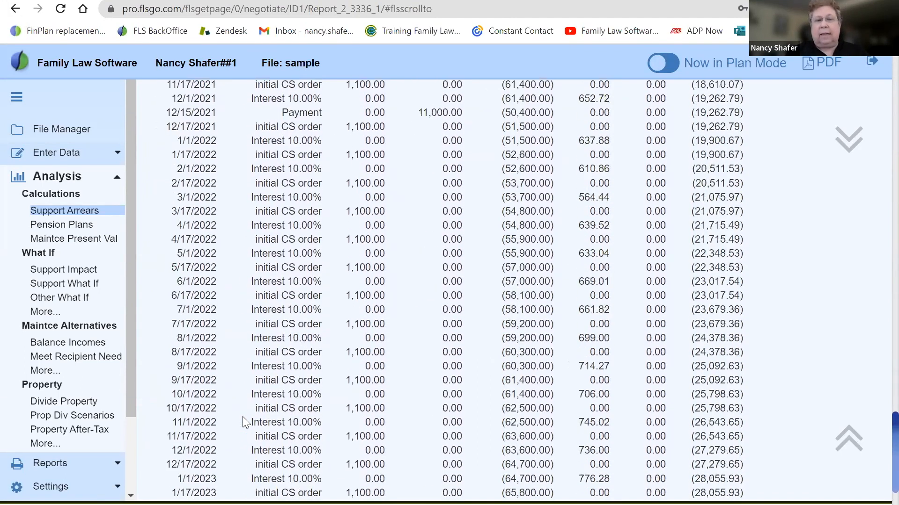
{"action": "scroll", "coordinate": [394, 463], "scroll_direction": "up", "scroll_amount": 9}
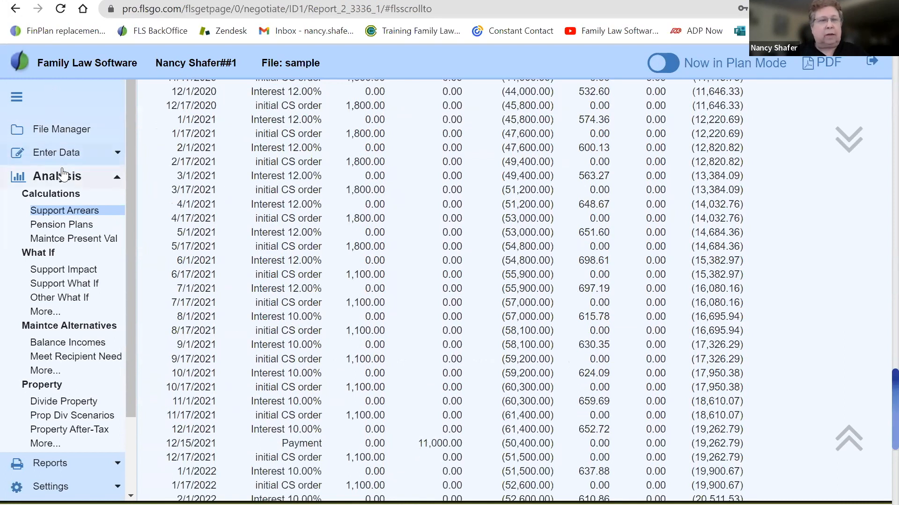
Back in Support Arrears, set the 12/15/2021 one-time payment's allocation to Current then Interest then Princ
{"action": "left_click", "coordinate": [58, 213]}
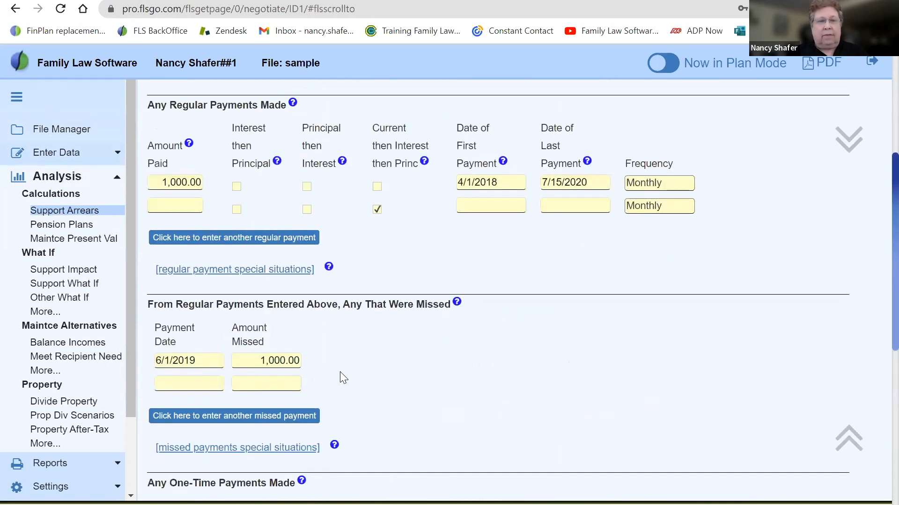
{"action": "scroll", "coordinate": [342, 370], "scroll_direction": "down", "scroll_amount": 3}
{"action": "scroll", "coordinate": [342, 370], "scroll_direction": "down", "scroll_amount": 2}
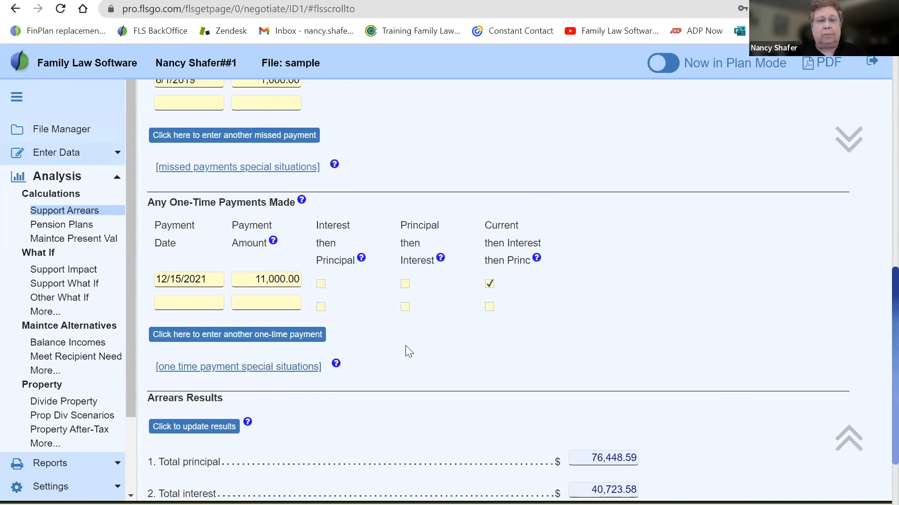
{"action": "scroll", "coordinate": [407, 351], "scroll_direction": "down", "scroll_amount": 1}
{"action": "scroll", "coordinate": [407, 352], "scroll_direction": "down", "scroll_amount": 2}
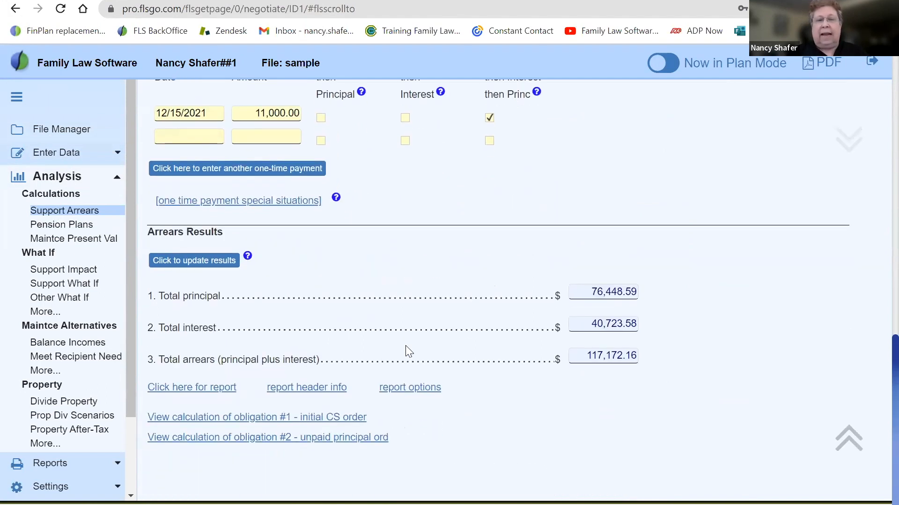
In the obligation #1 calculation, highlight the principal and interest portions of the 12/15/2021 payment, review the summary, and return to Support Arrears
{"action": "left_click", "coordinate": [312, 420]}
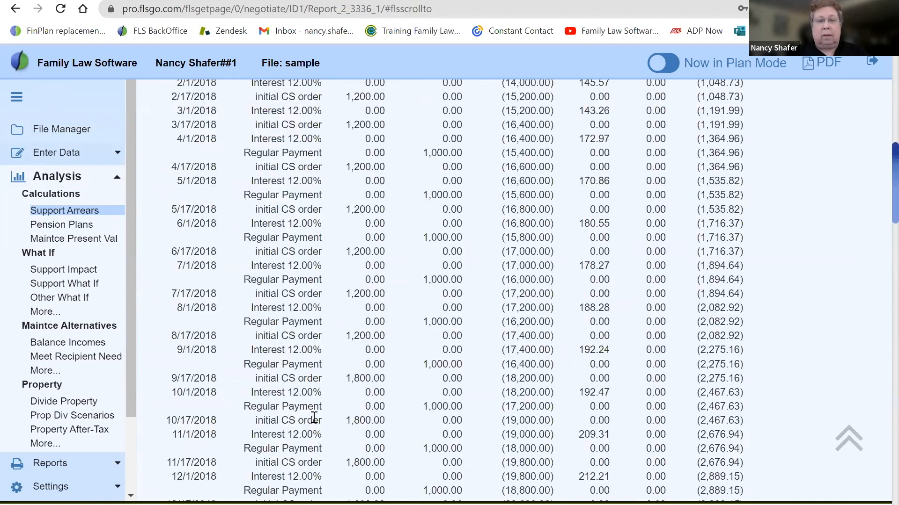
{"action": "scroll", "coordinate": [458, 417], "scroll_direction": "up", "scroll_amount": 9}
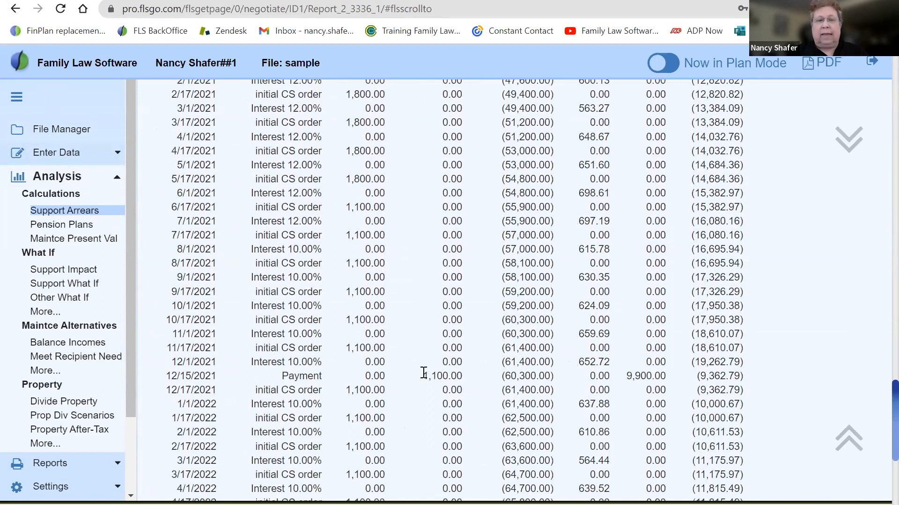
{"action": "left_click_drag", "start_coordinate": [423, 376], "coordinate": [465, 383]}
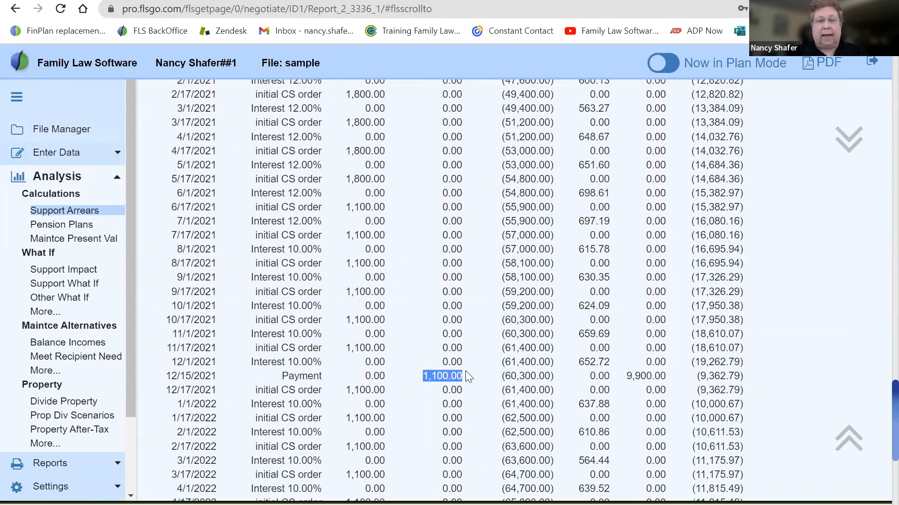
{"action": "left_click_drag", "start_coordinate": [628, 377], "coordinate": [672, 380]}
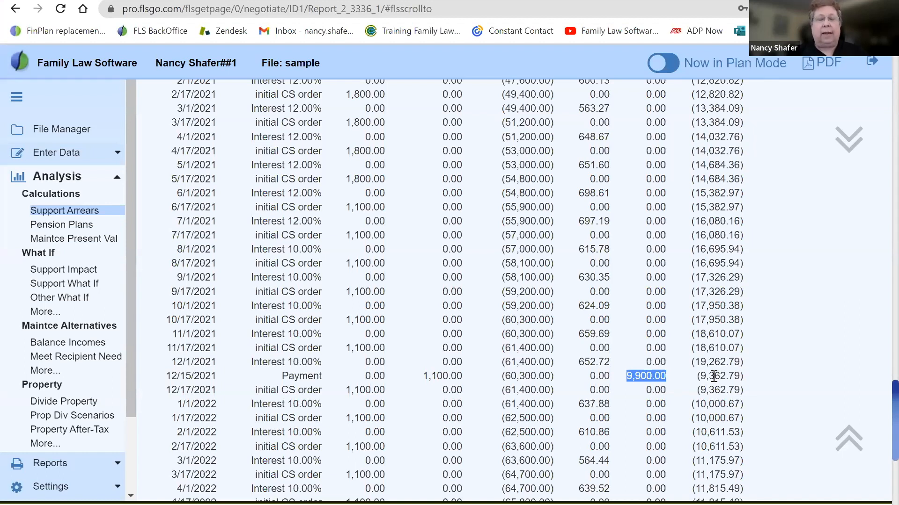
{"action": "scroll", "coordinate": [713, 376], "scroll_direction": "up", "scroll_amount": 20}
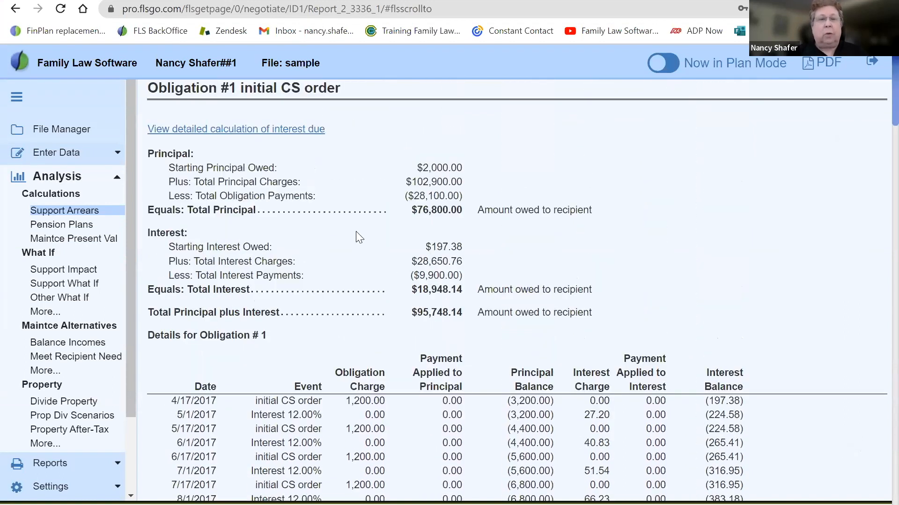
{"action": "left_click", "coordinate": [13, 9]}
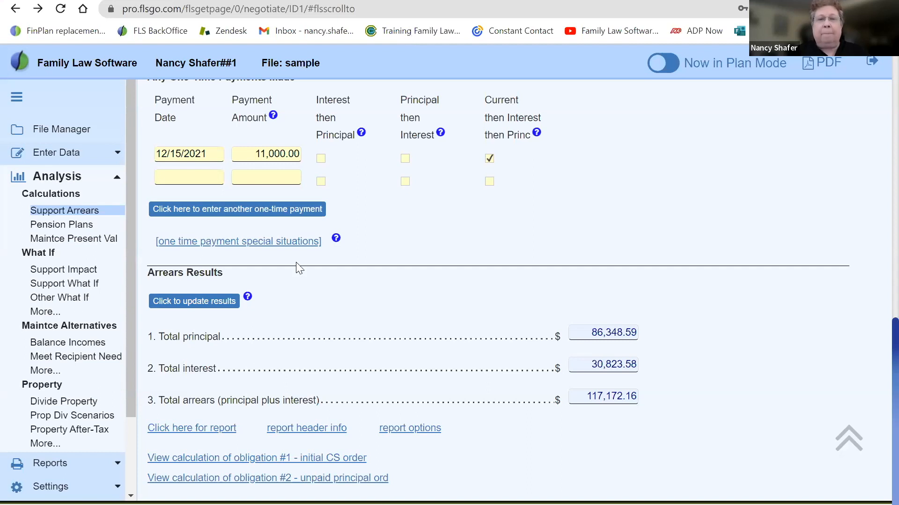
Change the file's state of filing to IL in the settings
{"action": "left_click", "coordinate": [45, 487]}
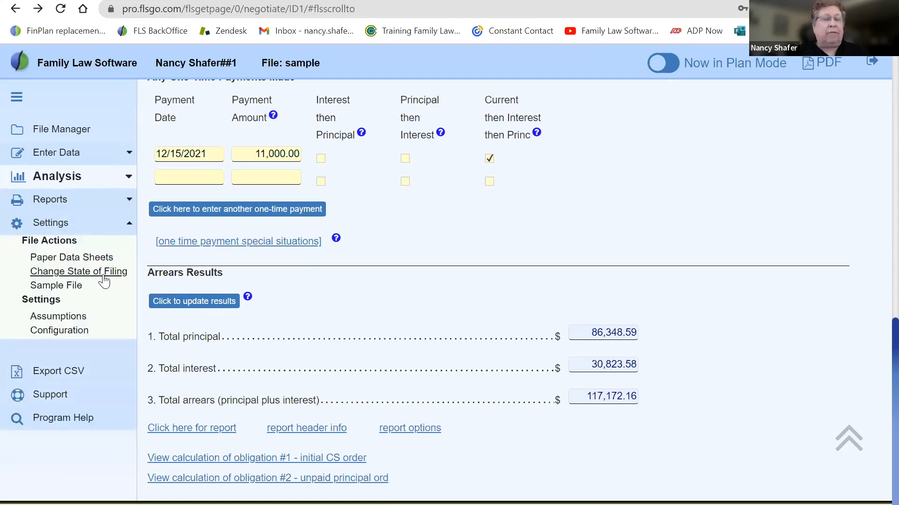
{"action": "left_click", "coordinate": [104, 277]}
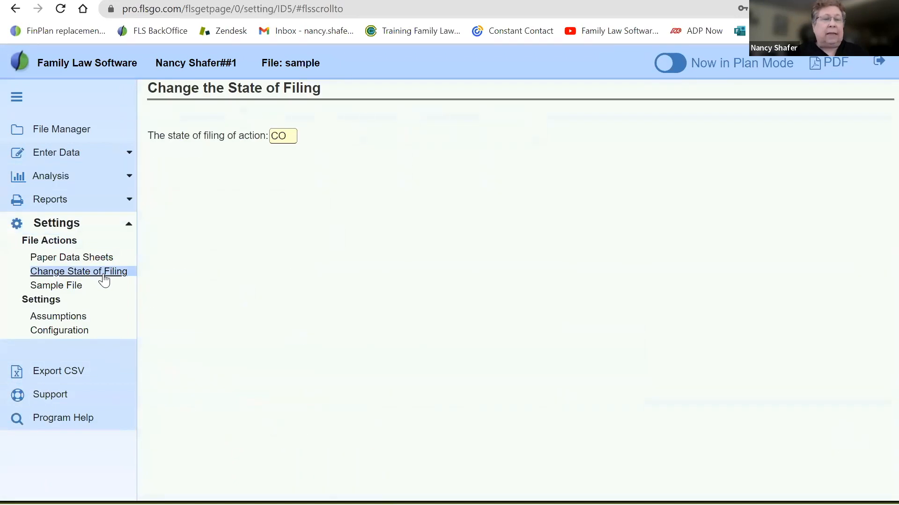
{"action": "left_click", "coordinate": [289, 138]}
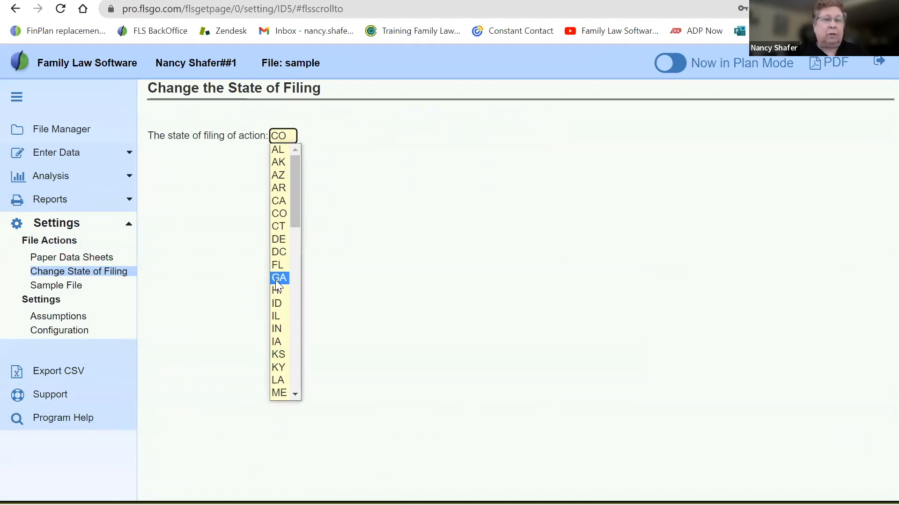
{"action": "left_click", "coordinate": [276, 317]}
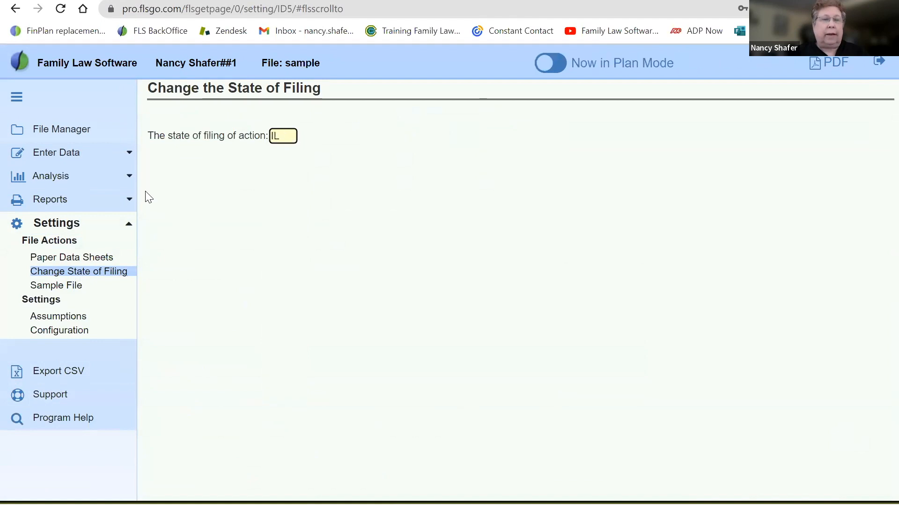
Return to Support Arrears, check the arrears results for the IL filing, and open the calculation of obligation #1
{"action": "left_click", "coordinate": [51, 182]}
{"action": "left_click", "coordinate": [57, 212]}
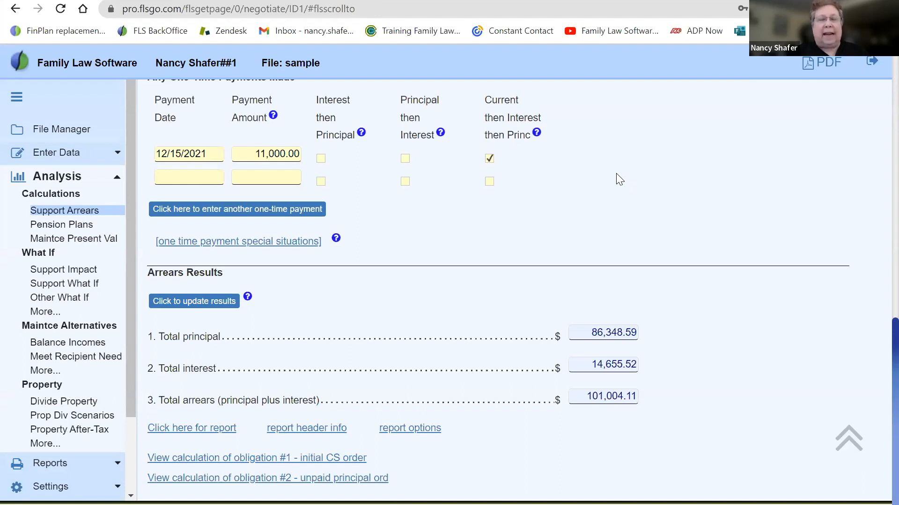
{"action": "scroll", "coordinate": [616, 180], "scroll_direction": "down", "scroll_amount": 1}
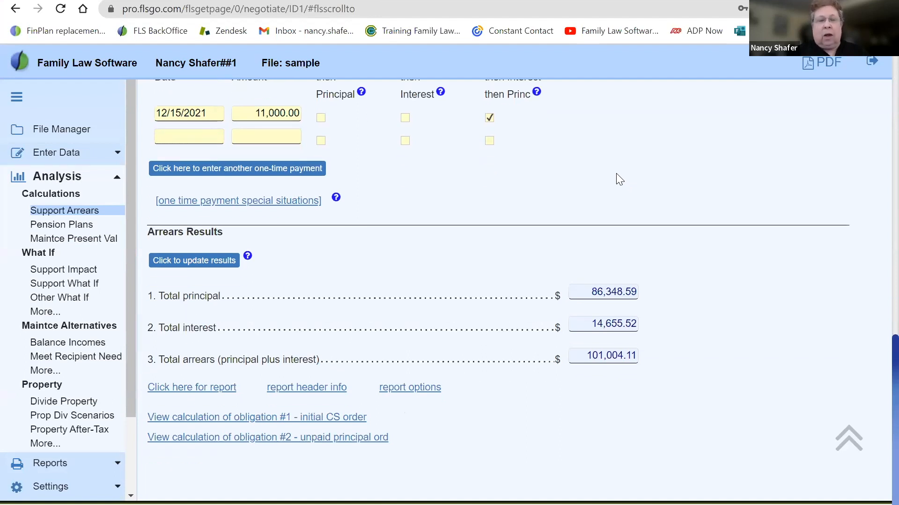
{"action": "left_click", "coordinate": [230, 418]}
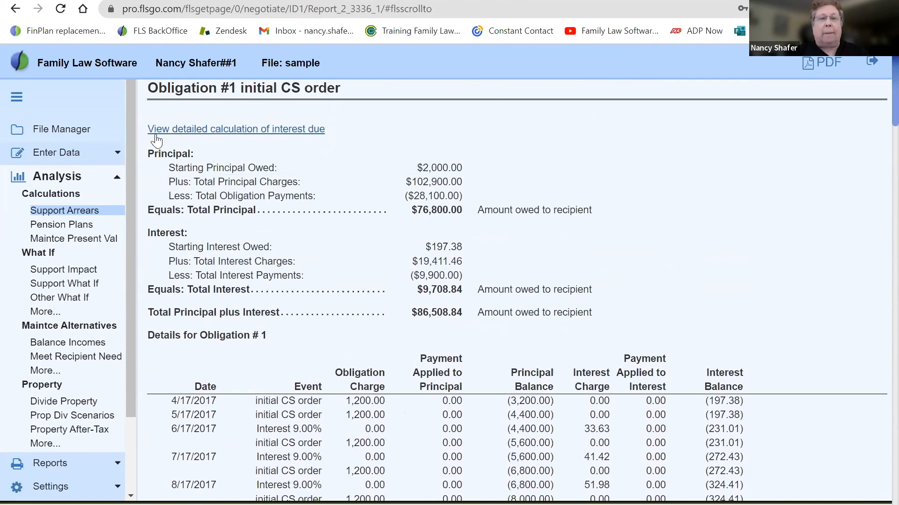
Open the detailed calculation of interest due, highlight days-in-cycle entries for different months, review the formula, and return to Support Arrears
{"action": "left_click", "coordinate": [275, 135]}
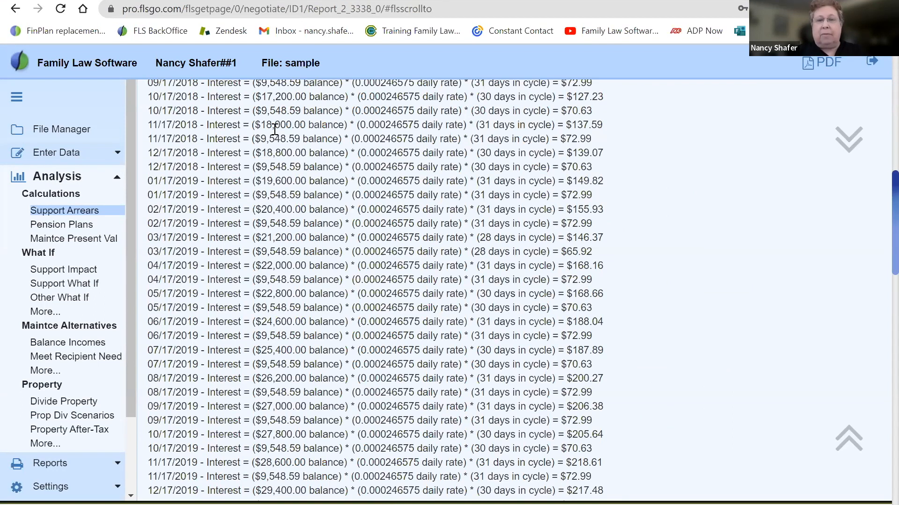
{"action": "left_click_drag", "start_coordinate": [474, 109], "coordinate": [595, 112]}
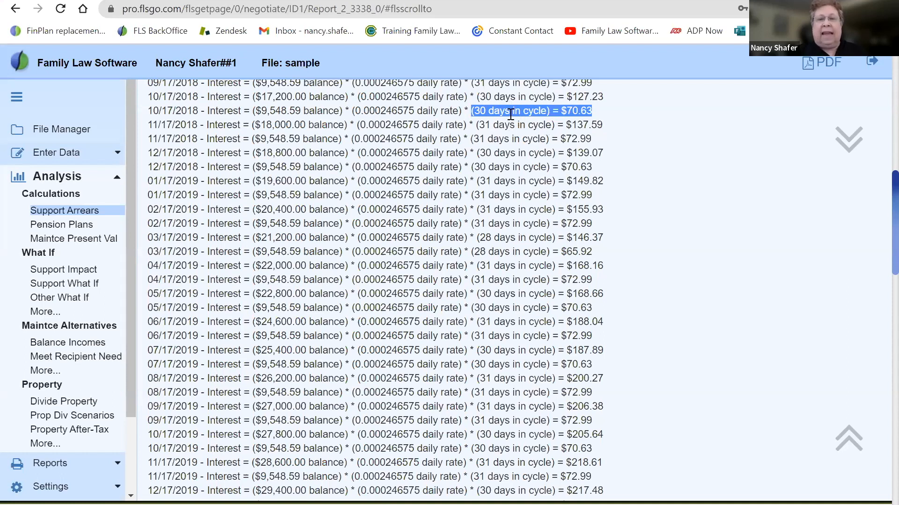
{"action": "left_click_drag", "start_coordinate": [477, 124], "coordinate": [576, 125]}
{"action": "left_click_drag", "start_coordinate": [477, 237], "coordinate": [570, 237]}
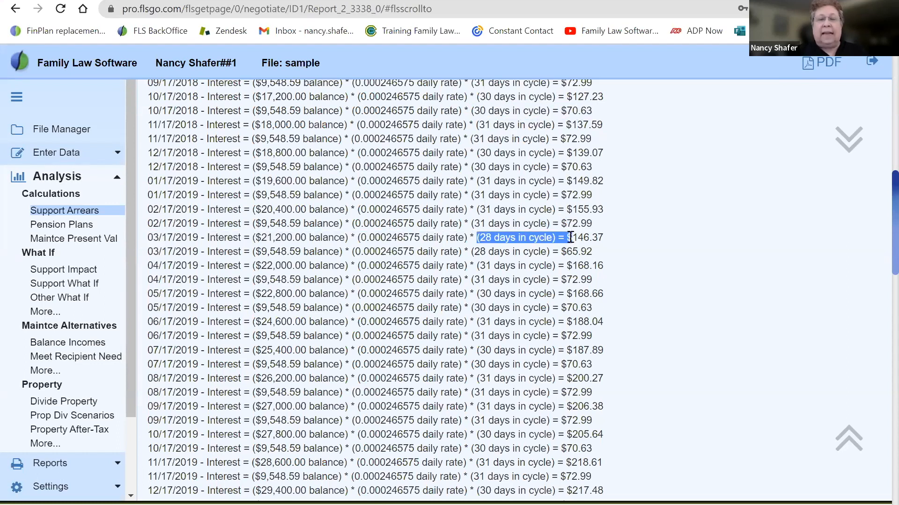
{"action": "left_click", "coordinate": [641, 186]}
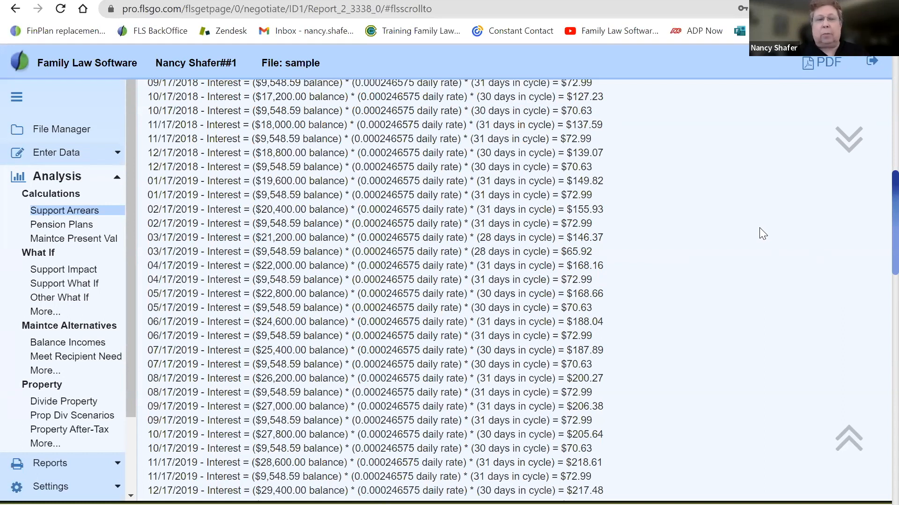
{"action": "scroll", "coordinate": [759, 227], "scroll_direction": "up", "scroll_amount": 12}
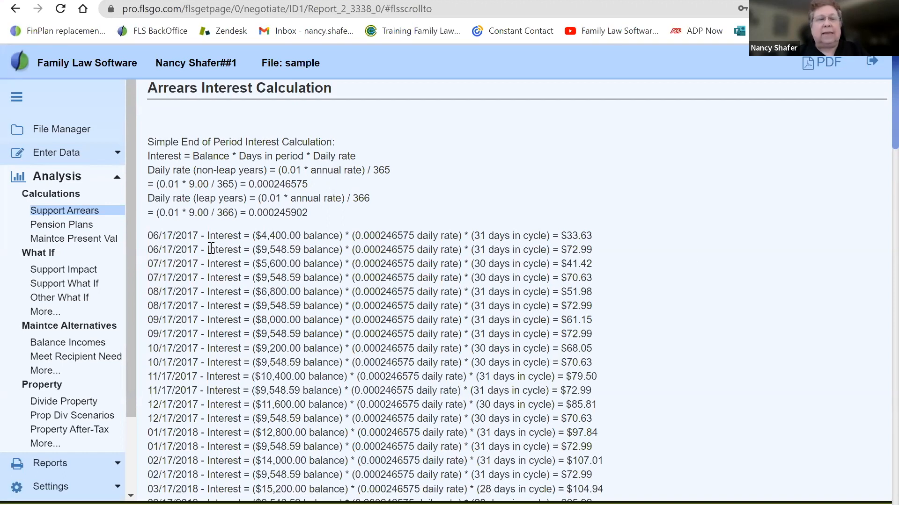
{"action": "left_click", "coordinate": [64, 210]}
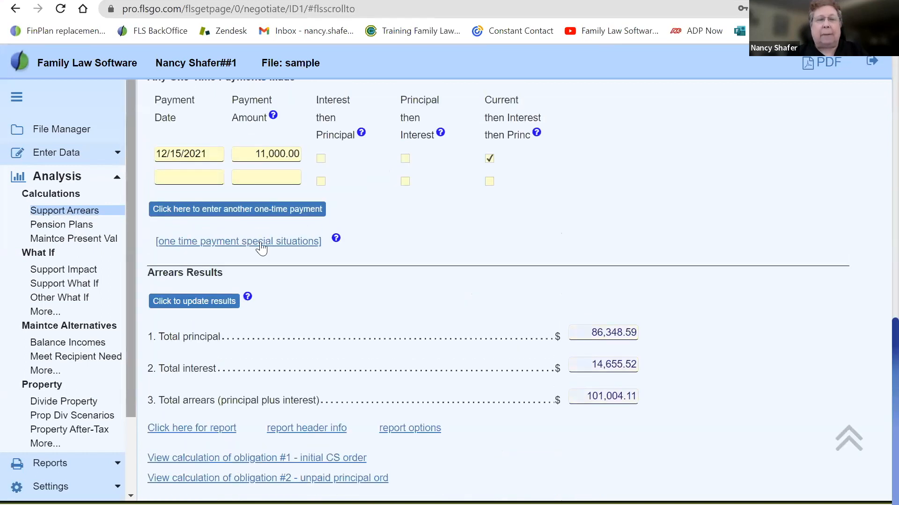
Set the frequency of the 1,200.00 obligation to OneTime
{"action": "scroll", "coordinate": [383, 248], "scroll_direction": "up", "scroll_amount": 13}
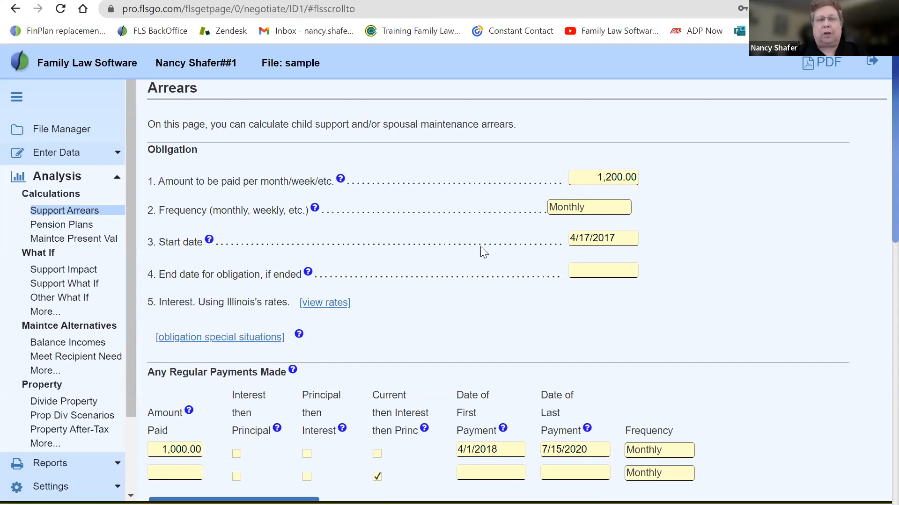
{"action": "left_click", "coordinate": [585, 216]}
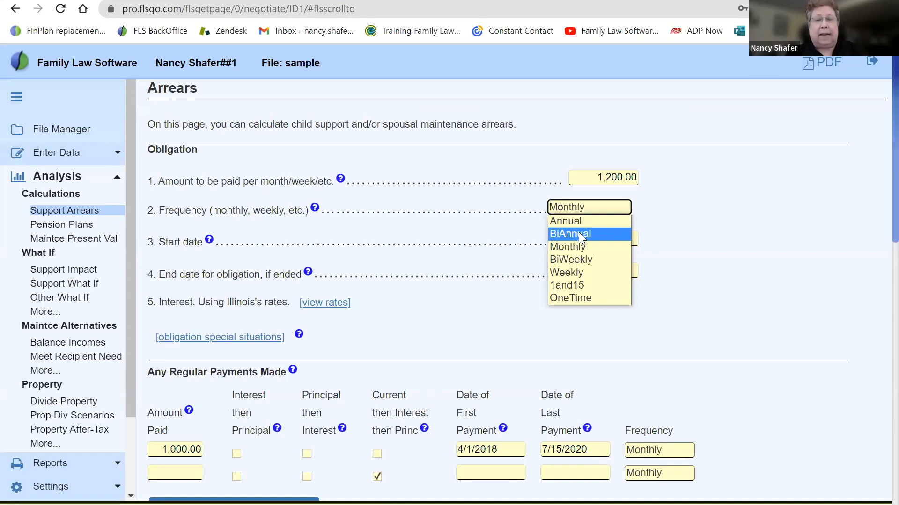
{"action": "left_click", "coordinate": [572, 299]}
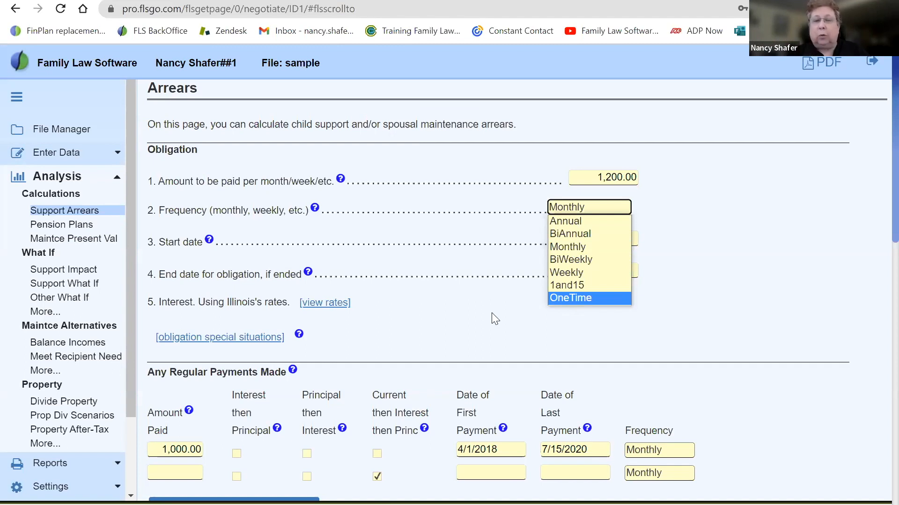
Open the calculation of obligation #2, highlight the unpaid principal charge and the interest rows below it, and return to Support Arrears
{"action": "scroll", "coordinate": [475, 312], "scroll_direction": "down", "scroll_amount": 15}
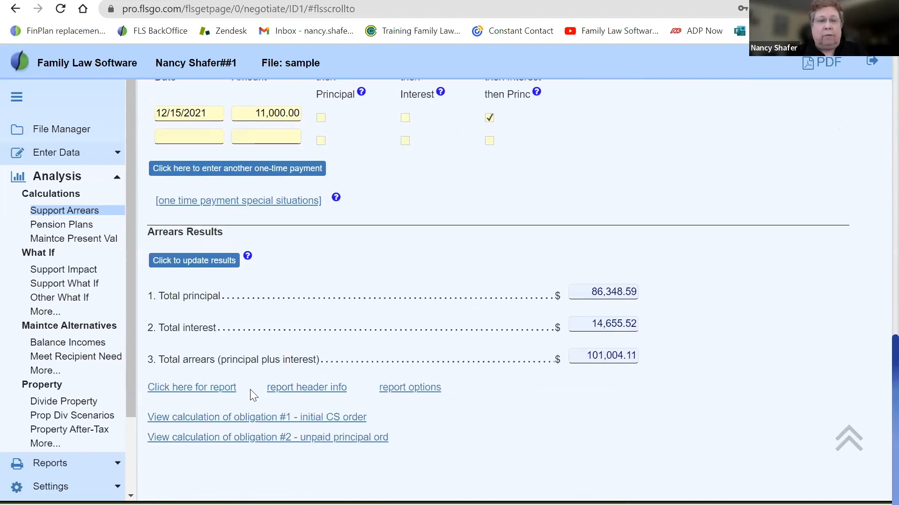
{"action": "left_click", "coordinate": [251, 438]}
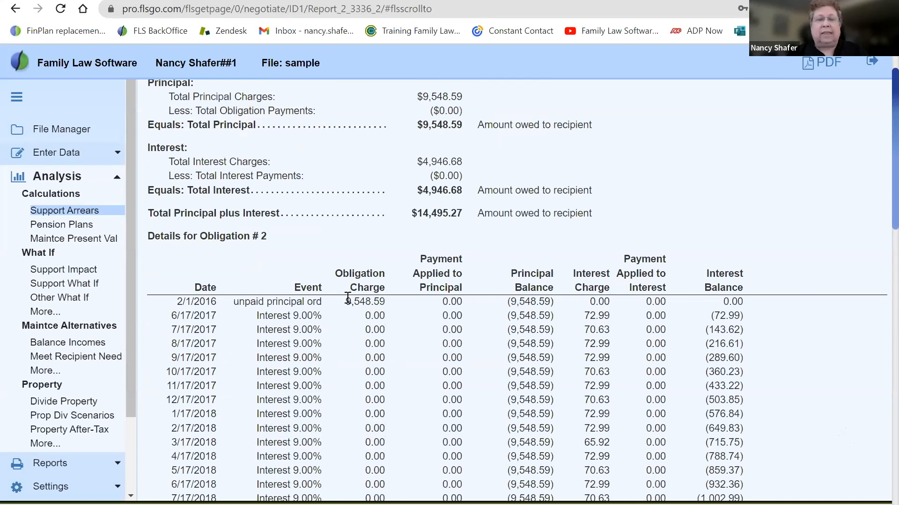
{"action": "left_click_drag", "start_coordinate": [346, 302], "coordinate": [393, 304]}
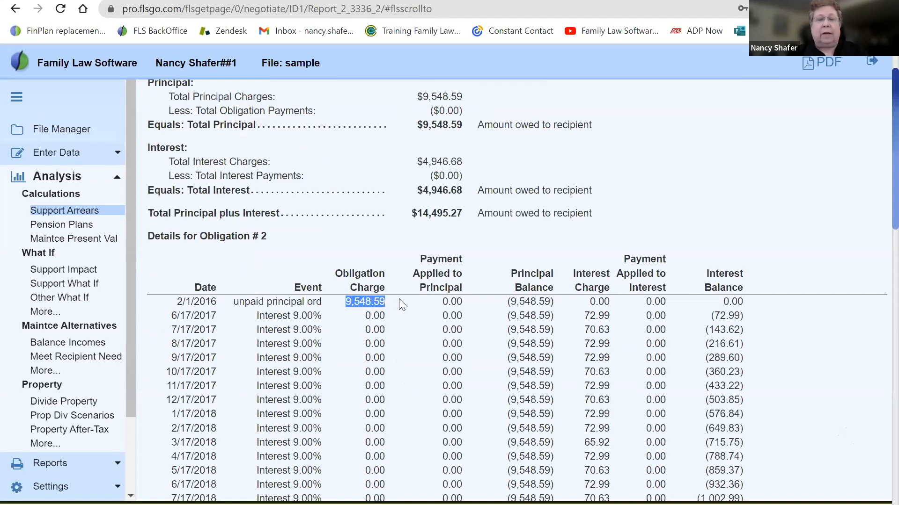
{"action": "left_click_drag", "start_coordinate": [371, 316], "coordinate": [370, 426]}
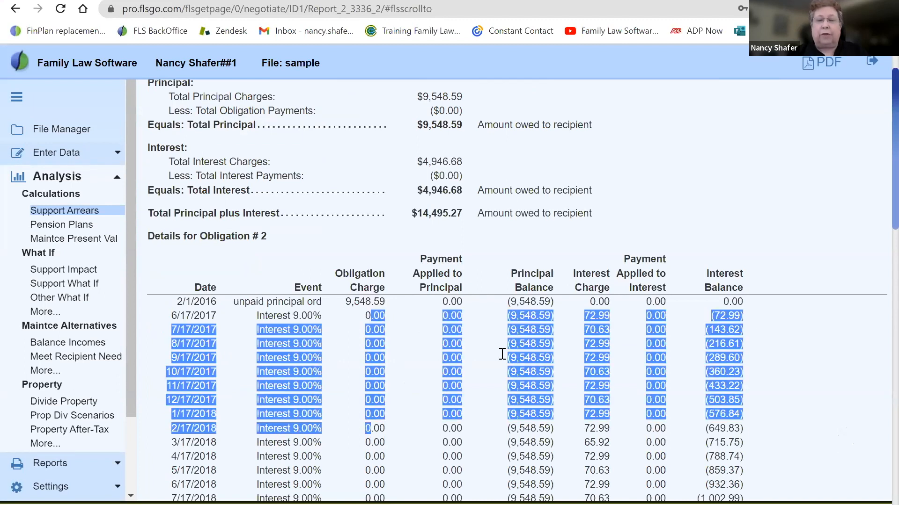
{"action": "left_click", "coordinate": [605, 318]}
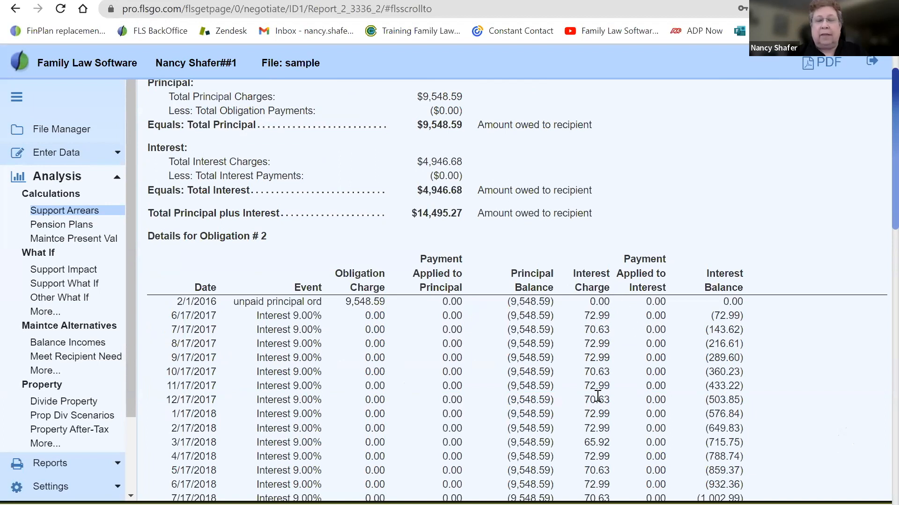
{"action": "left_click", "coordinate": [16, 8]}
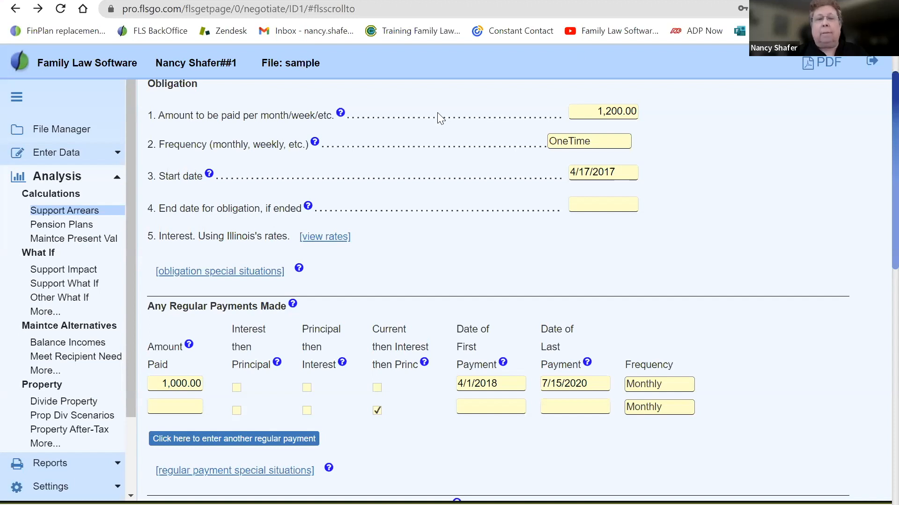
Open the detailed Regular Payments entries and set the obligation ID of the 1,000.00 monthly payment to 2
{"action": "scroll", "coordinate": [437, 114], "scroll_direction": "up", "scroll_amount": 1}
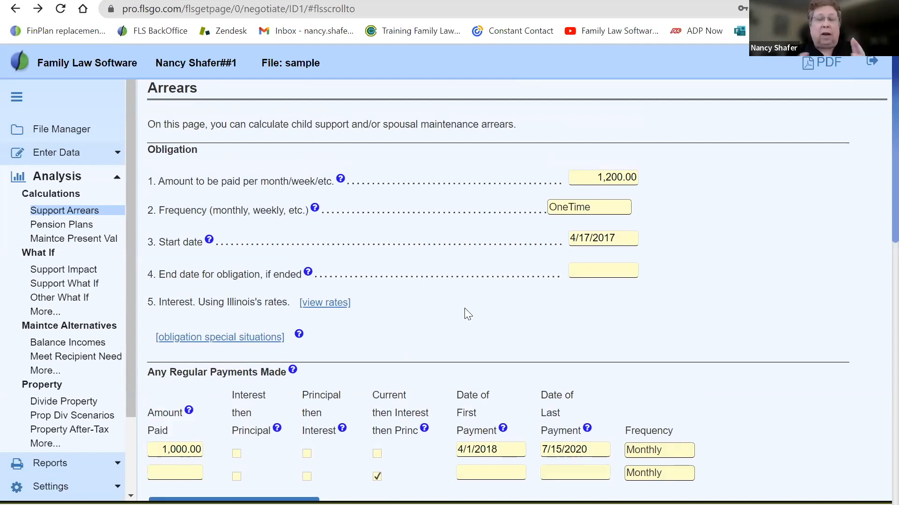
{"action": "scroll", "coordinate": [464, 308], "scroll_direction": "down", "scroll_amount": 1}
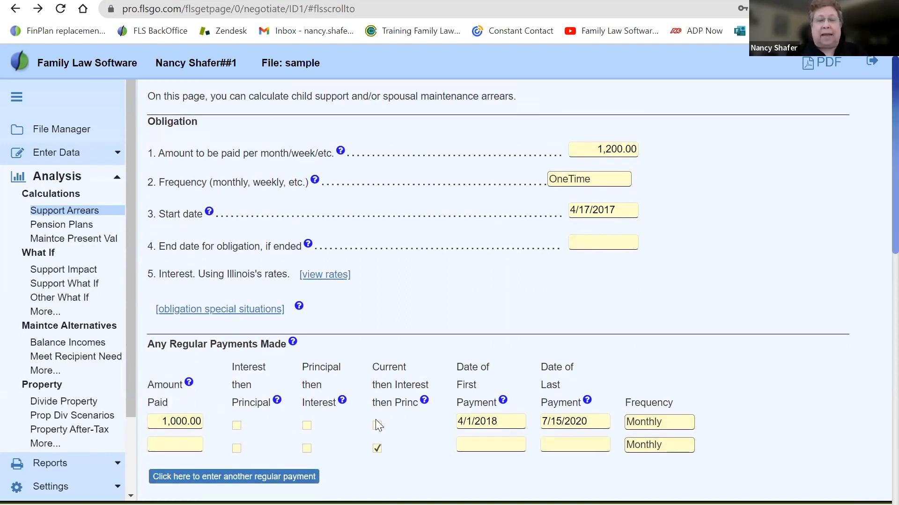
{"action": "left_click_drag", "start_coordinate": [403, 427], "coordinate": [372, 385]}
{"action": "left_click", "coordinate": [251, 367]}
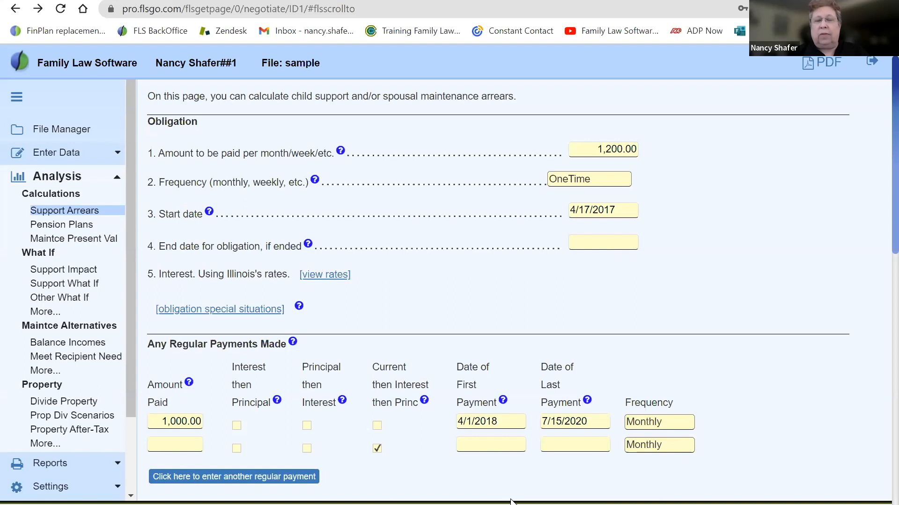
{"action": "left_click", "coordinate": [238, 481]}
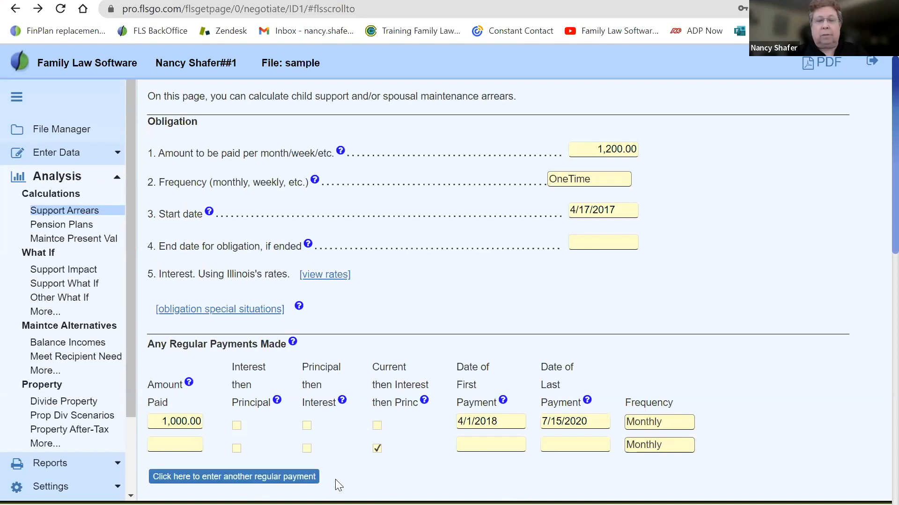
{"action": "left_click", "coordinate": [263, 480]}
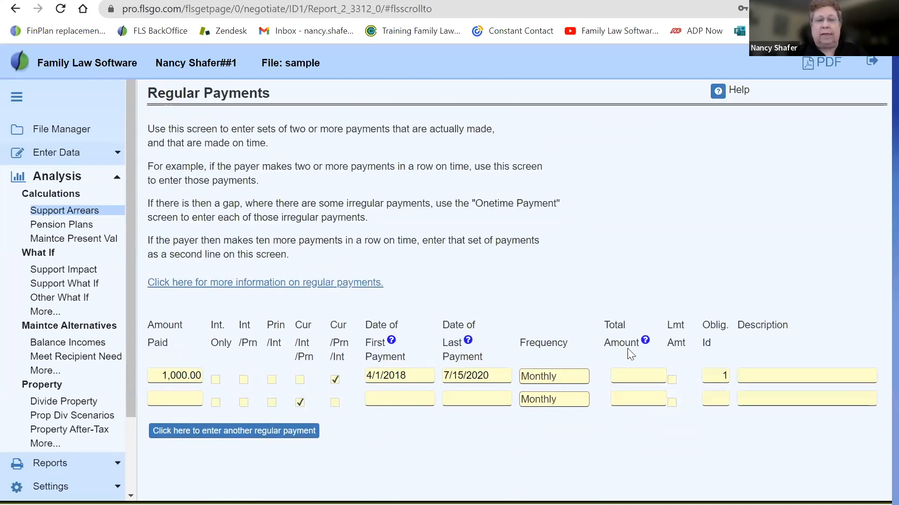
{"action": "left_click_drag", "start_coordinate": [702, 325], "coordinate": [714, 345]}
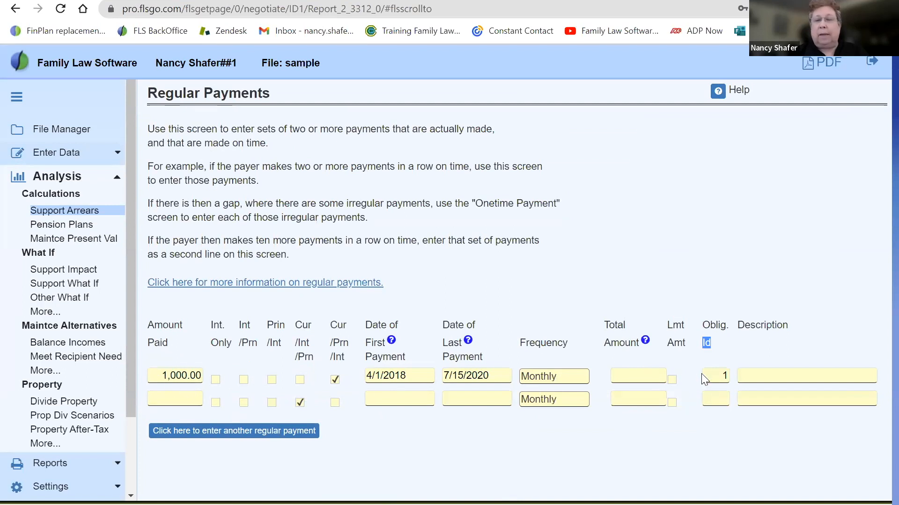
{"action": "left_click", "coordinate": [716, 376]}
{"action": "key", "text": "BackSpace"}
{"action": "type", "text": "2"}
{"action": "key", "text": "Tab"}
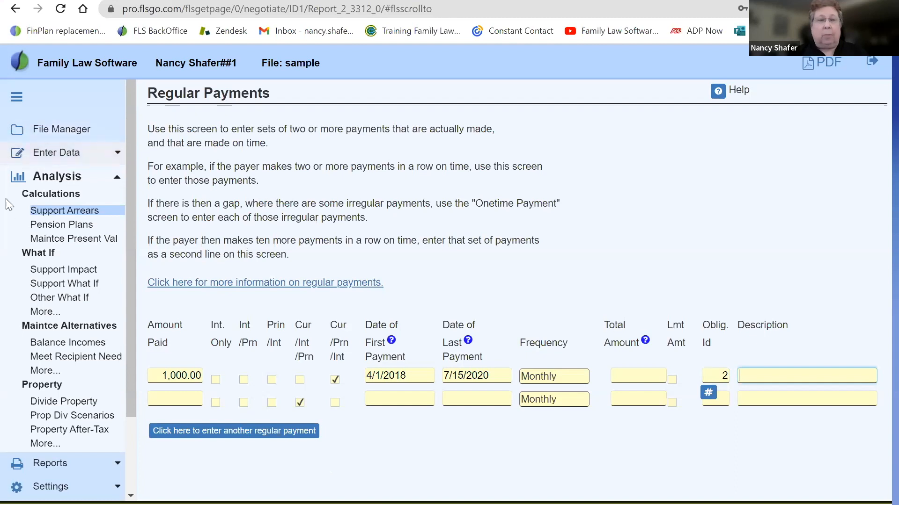
From Support Arrears, open the calculation of obligation #2, review how the regular payments are applied, highlight the principal total's note, and go back
{"action": "left_click", "coordinate": [61, 211]}
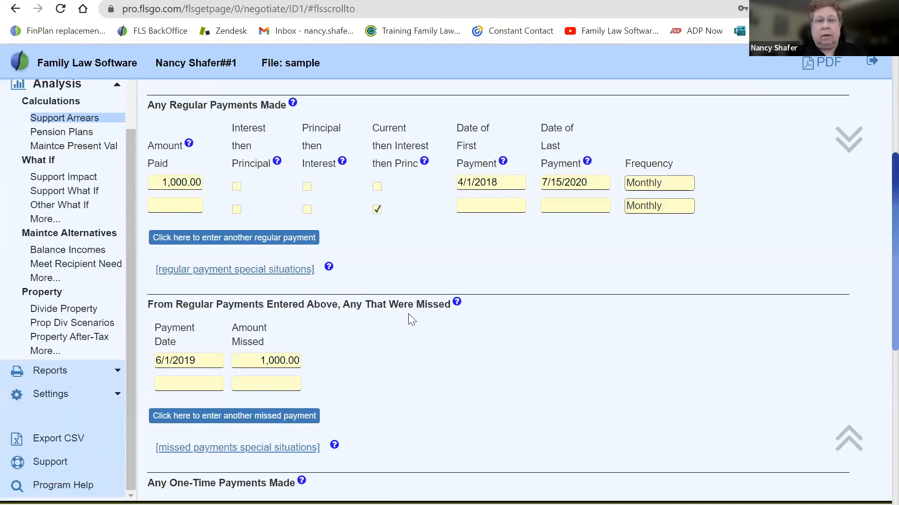
{"action": "scroll", "coordinate": [408, 319], "scroll_direction": "down", "scroll_amount": 10}
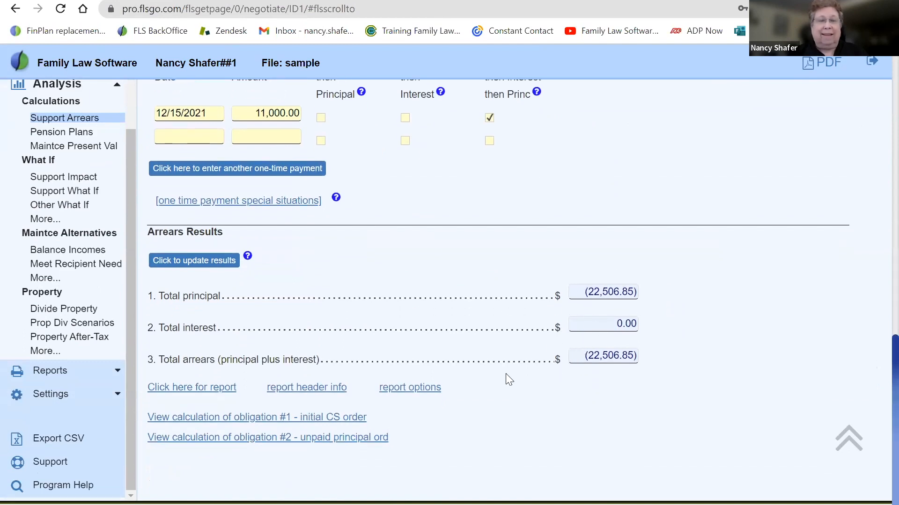
{"action": "left_click", "coordinate": [245, 439]}
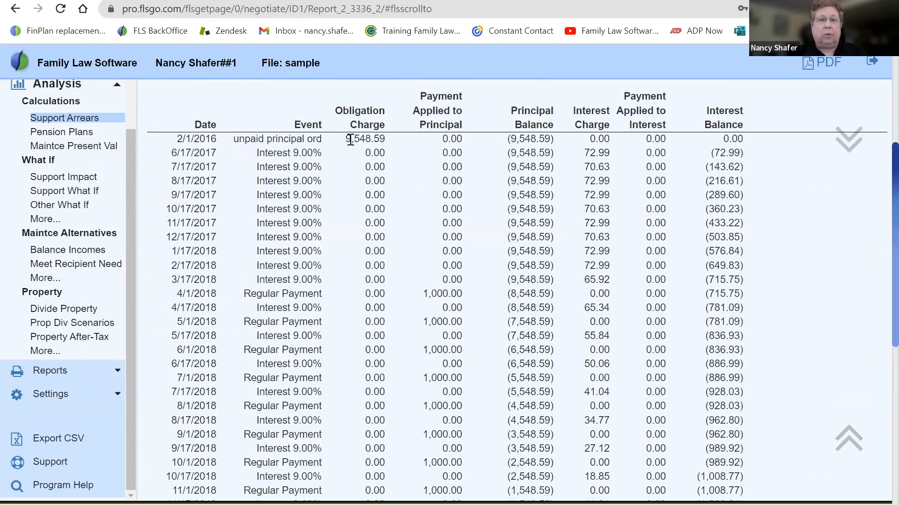
{"action": "left_click_drag", "start_coordinate": [350, 140], "coordinate": [397, 144]}
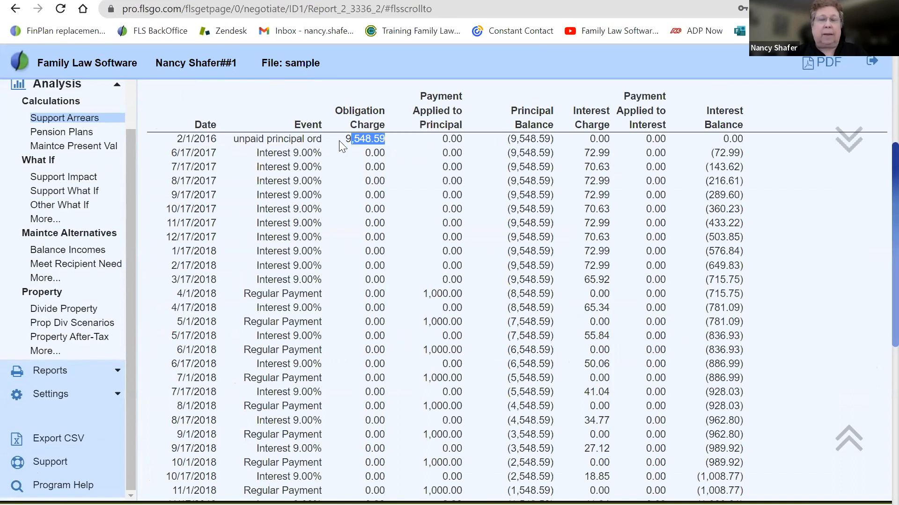
{"action": "scroll", "coordinate": [421, 312], "scroll_direction": "down", "scroll_amount": 9}
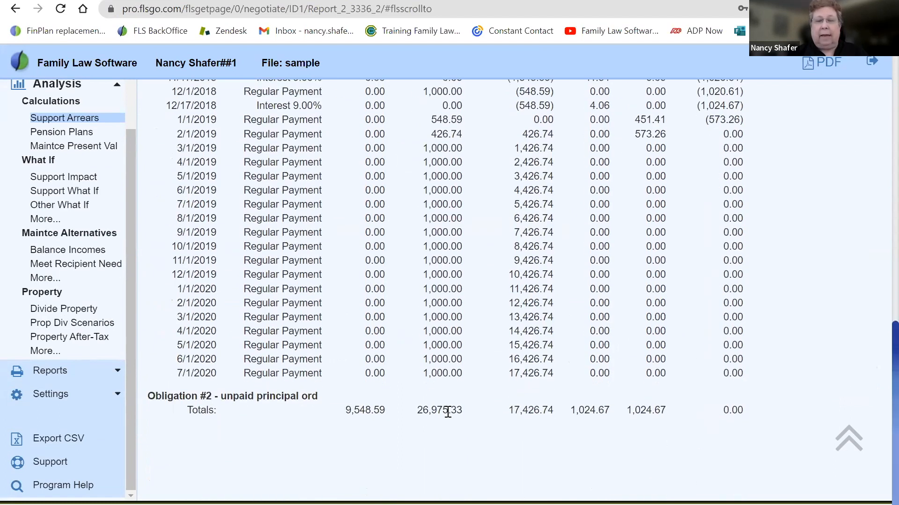
{"action": "scroll", "coordinate": [448, 412], "scroll_direction": "up", "scroll_amount": 15}
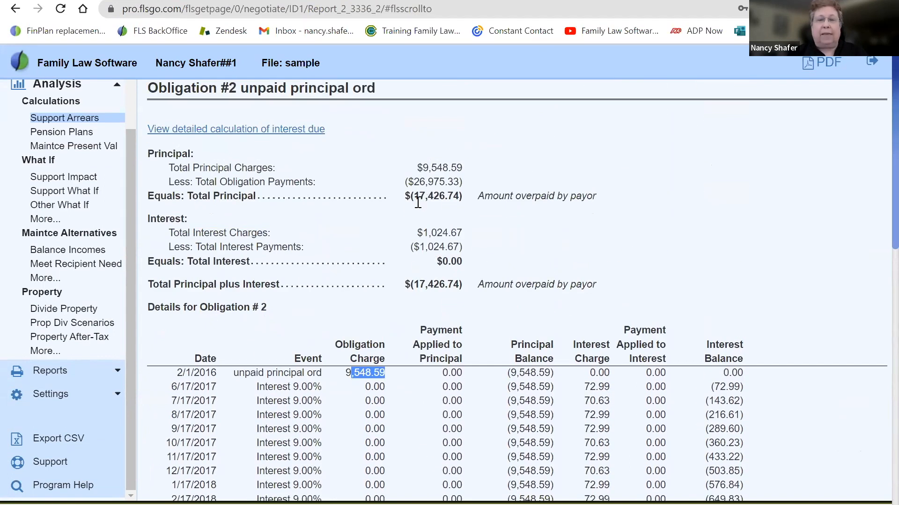
{"action": "left_click_drag", "start_coordinate": [484, 191], "coordinate": [612, 192]}
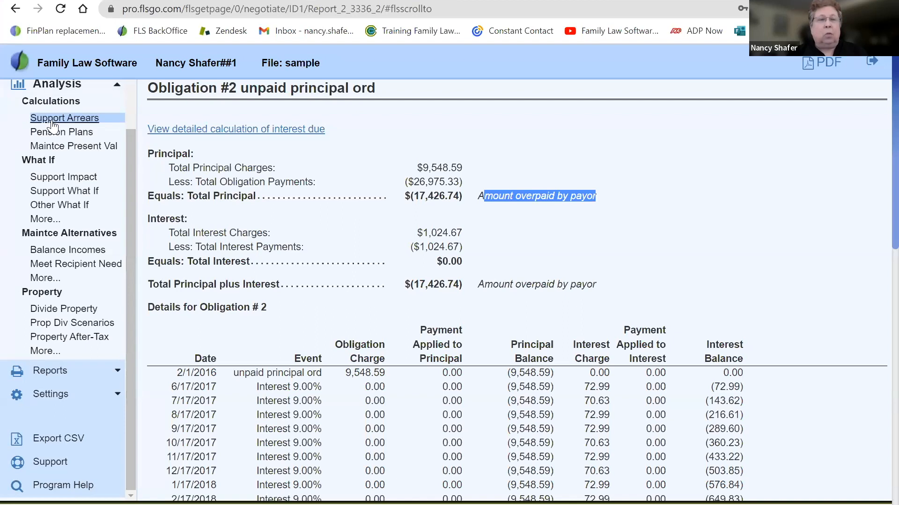
{"action": "left_click", "coordinate": [16, 9]}
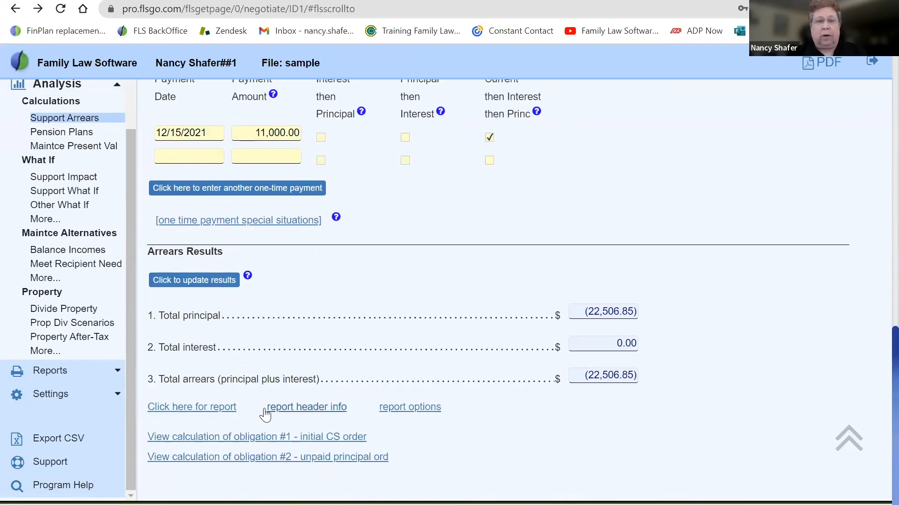
Open the Support Arrears Report, highlight the obligation total, review the subtotals for both obligations, and return to Support Arrears
{"action": "left_click", "coordinate": [207, 408]}
{"action": "scroll", "coordinate": [207, 407], "scroll_direction": "up", "scroll_amount": 5}
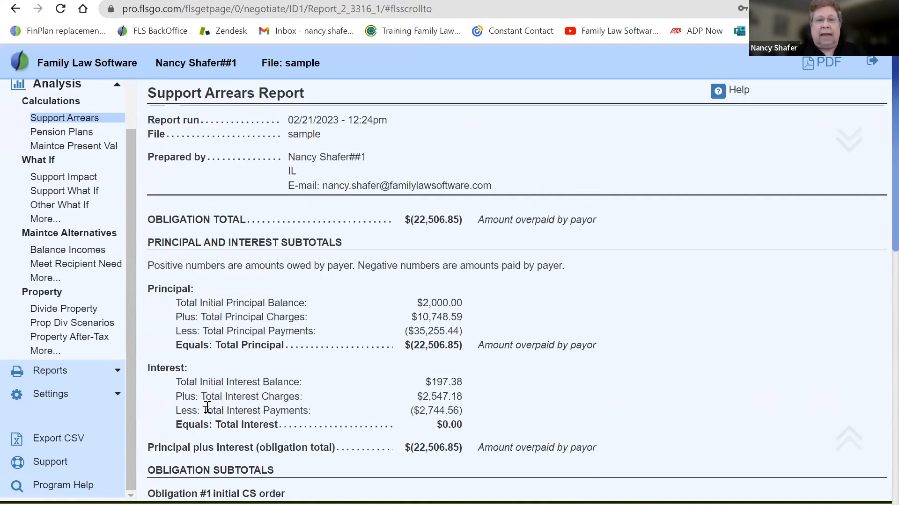
{"action": "left_click_drag", "start_coordinate": [412, 220], "coordinate": [551, 255]}
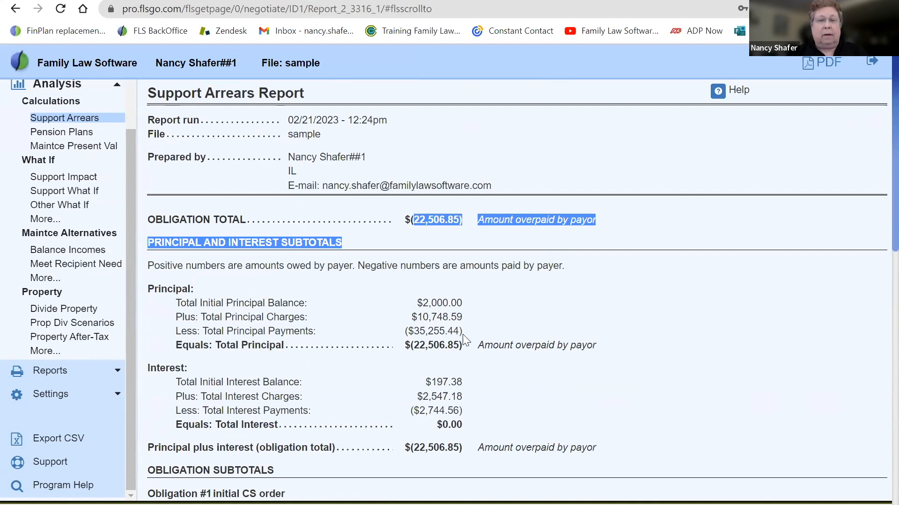
{"action": "left_click", "coordinate": [498, 382]}
{"action": "scroll", "coordinate": [498, 382], "scroll_direction": "down", "scroll_amount": 9}
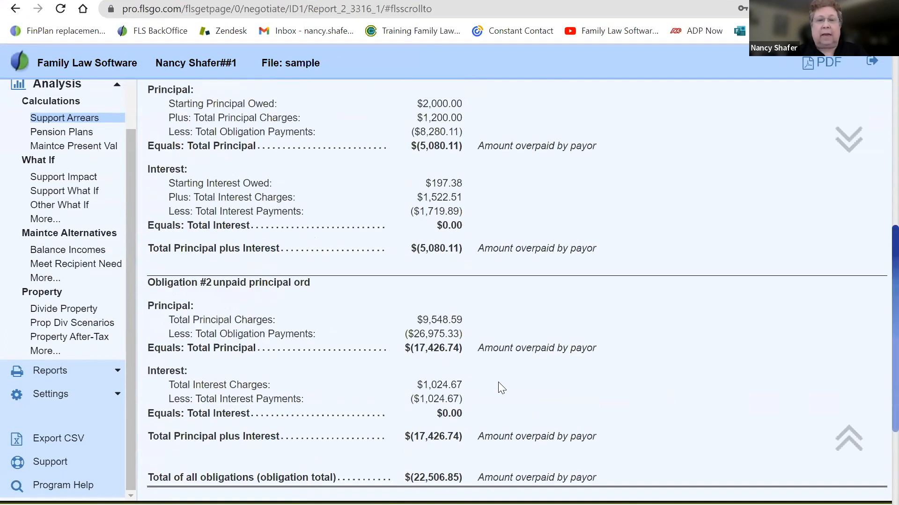
{"action": "scroll", "coordinate": [499, 383], "scroll_direction": "down", "scroll_amount": 5}
{"action": "scroll", "coordinate": [499, 383], "scroll_direction": "up", "scroll_amount": 20}
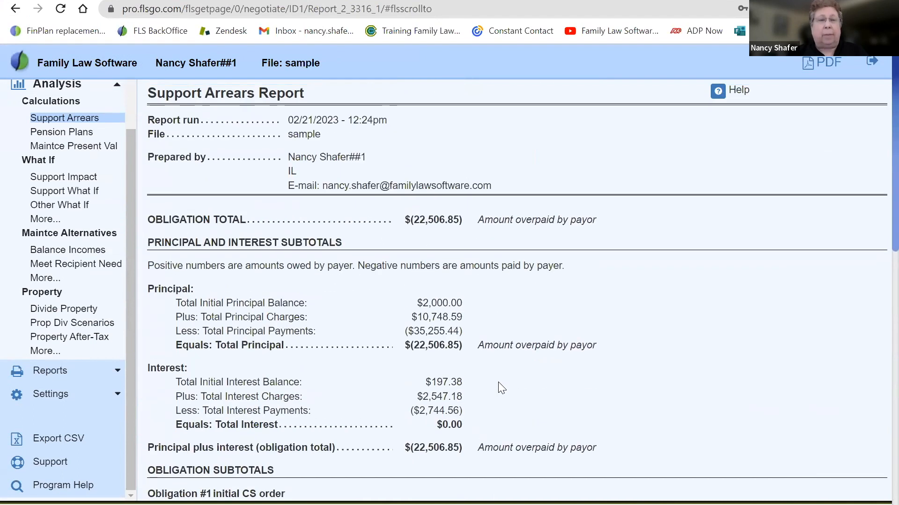
{"action": "left_click", "coordinate": [70, 119]}
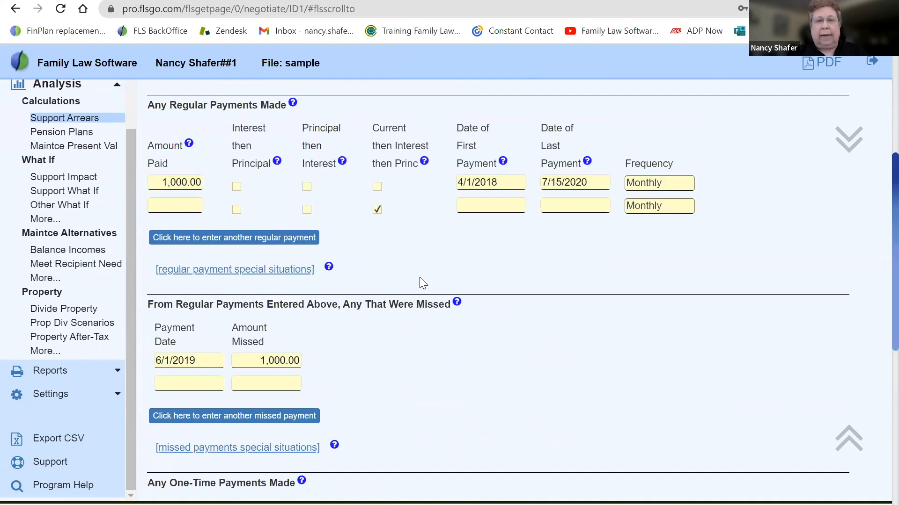
In the regular payment special situations, set the 1,000.00 payment's obligation ID to 1 and return to Support Arrears
{"action": "left_click", "coordinate": [234, 276]}
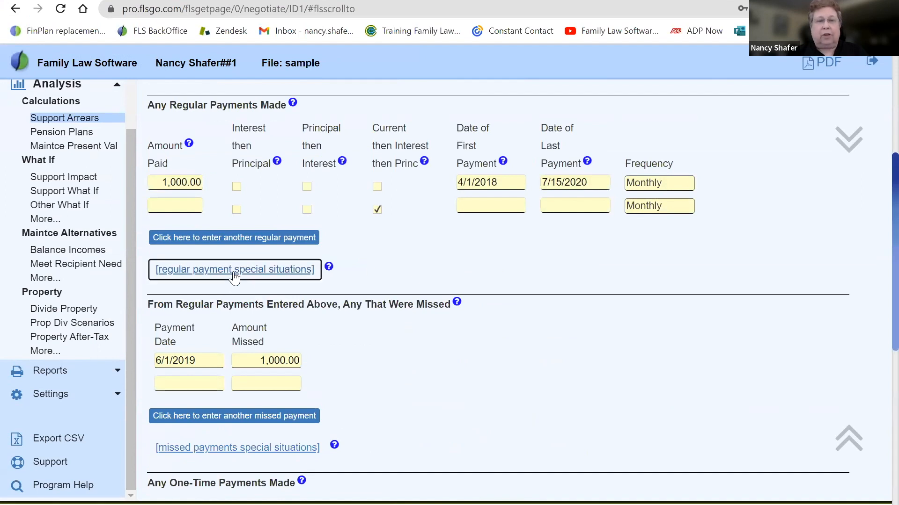
{"action": "left_click_drag", "start_coordinate": [709, 378], "coordinate": [755, 371]}
{"action": "type", "text": "1"}
{"action": "key", "text": "Tab"}
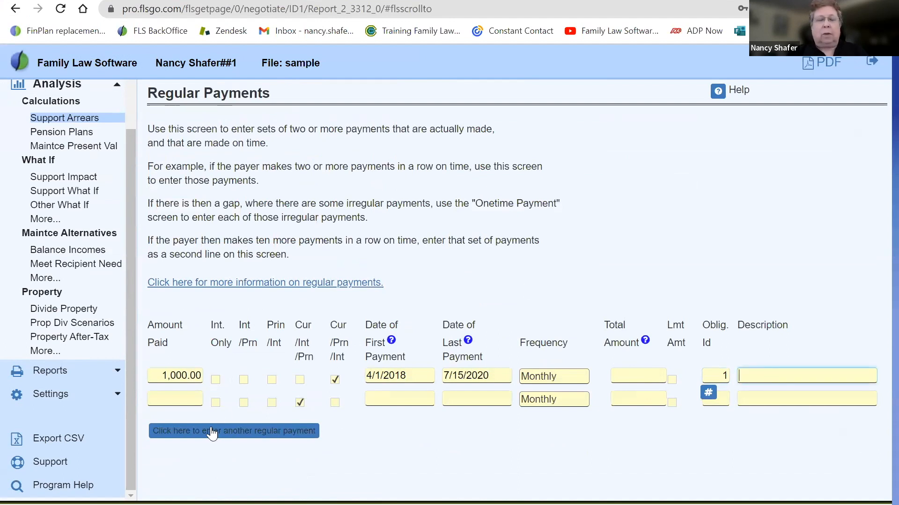
{"action": "left_click", "coordinate": [14, 9]}
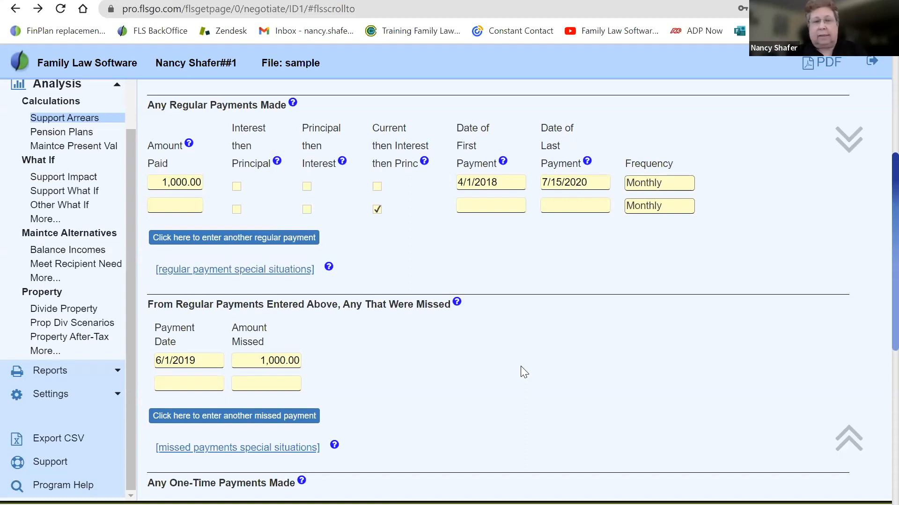
Review the payment sections and open the obligation special situations to examine the obligation entries and modifications
{"action": "scroll", "coordinate": [520, 367], "scroll_direction": "down", "scroll_amount": 3}
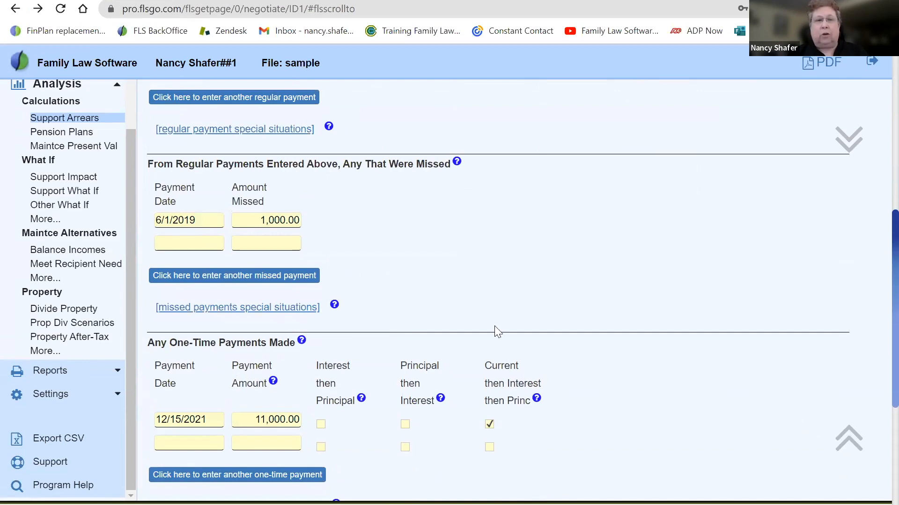
{"action": "scroll", "coordinate": [371, 225], "scroll_direction": "up", "scroll_amount": 8}
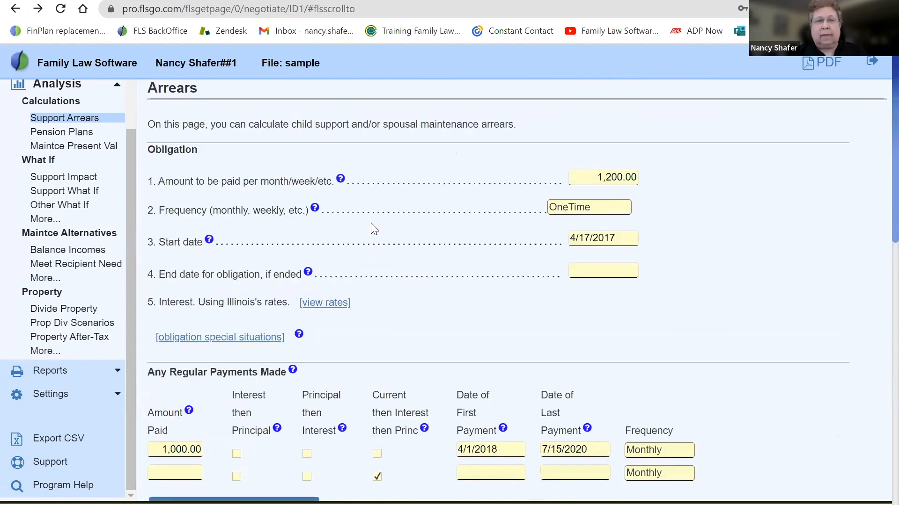
{"action": "left_click", "coordinate": [204, 338]}
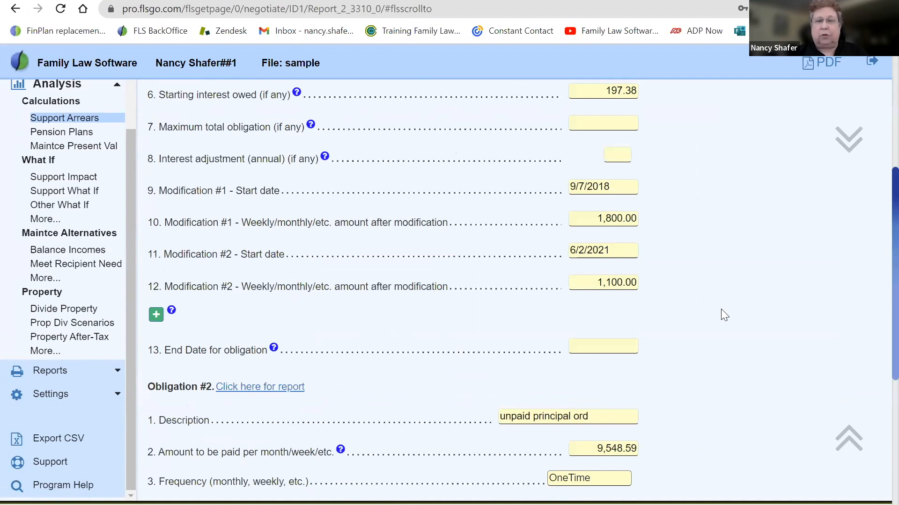
Highlight the annual interest adjustment label under obligation #2 and read its help explanation
{"action": "scroll", "coordinate": [721, 315], "scroll_direction": "down", "scroll_amount": 6}
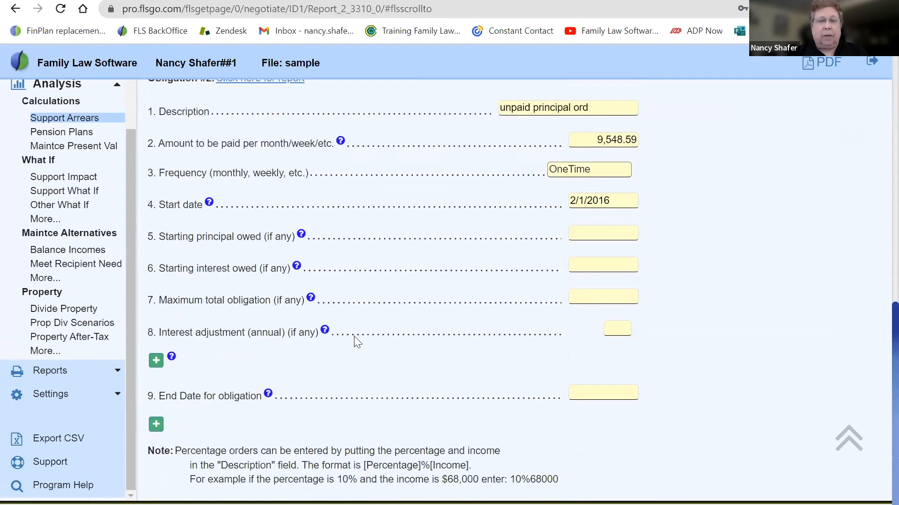
{"action": "left_click_drag", "start_coordinate": [158, 332], "coordinate": [315, 330]}
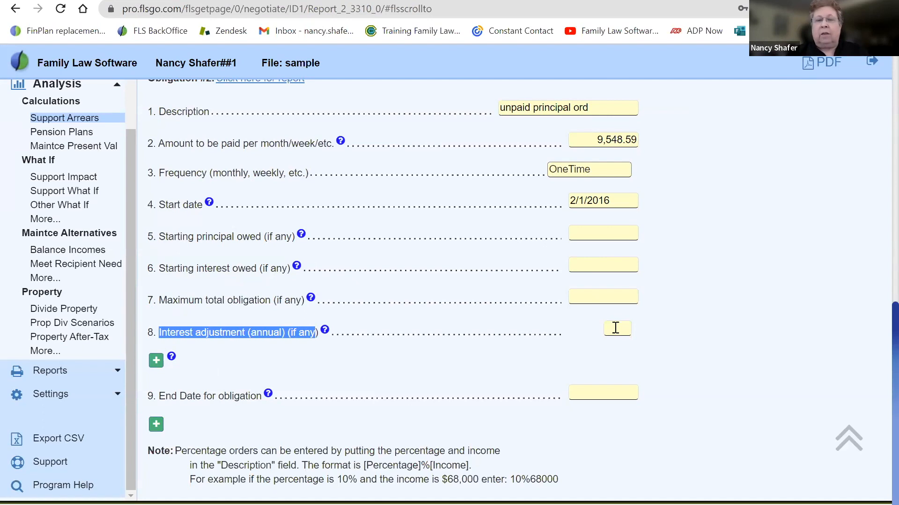
{"action": "left_click", "coordinate": [325, 330]}
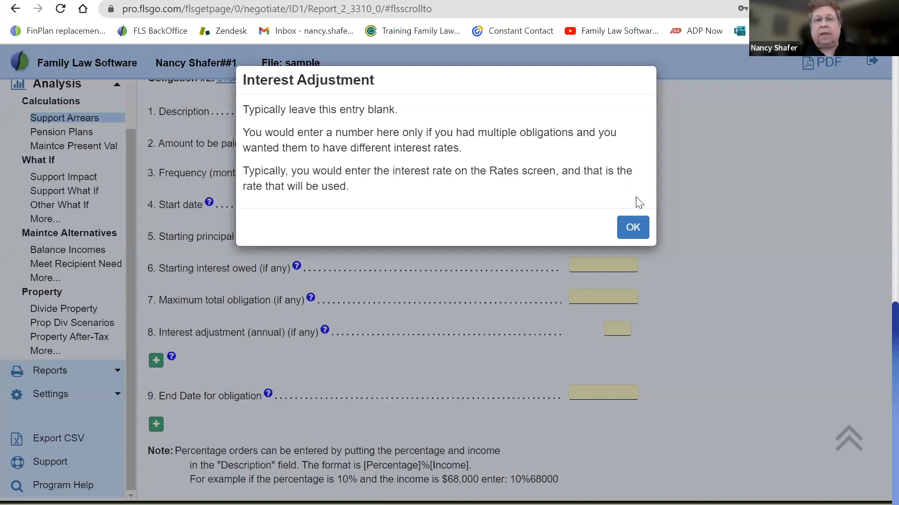
{"action": "left_click", "coordinate": [632, 227]}
Set the annual interest adjustment for obligation #2 to -2 and return to Support Arrears
{"action": "left_click", "coordinate": [621, 328]}
{"action": "type", "text": "-2"}
{"action": "key", "text": "Tab"}
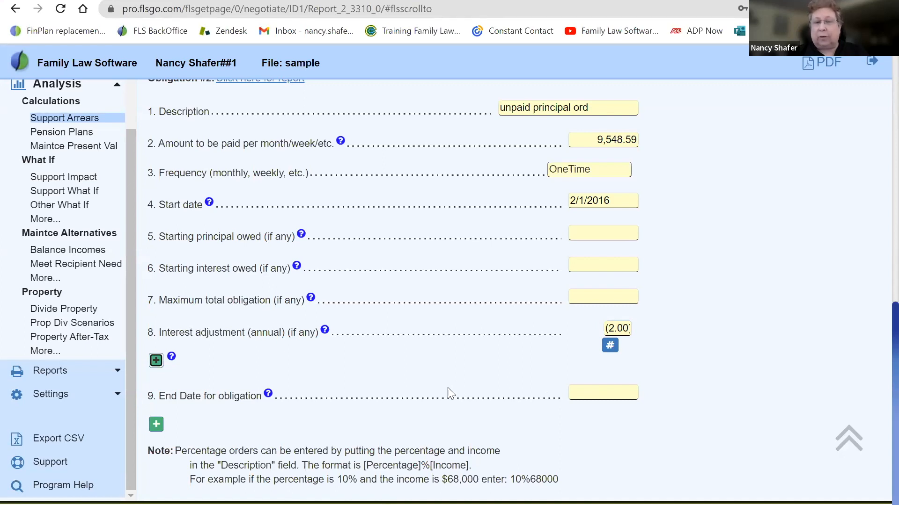
{"action": "scroll", "coordinate": [447, 388], "scroll_direction": "down", "scroll_amount": 1}
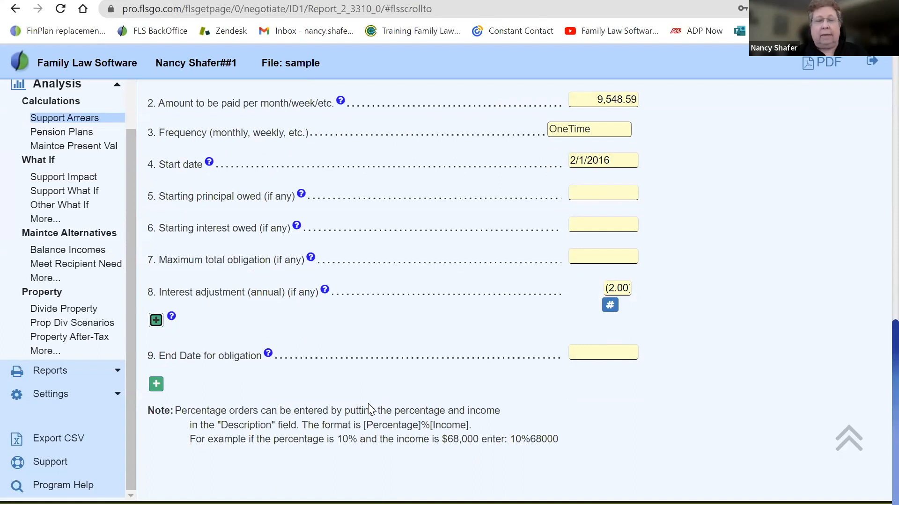
{"action": "left_click", "coordinate": [43, 120]}
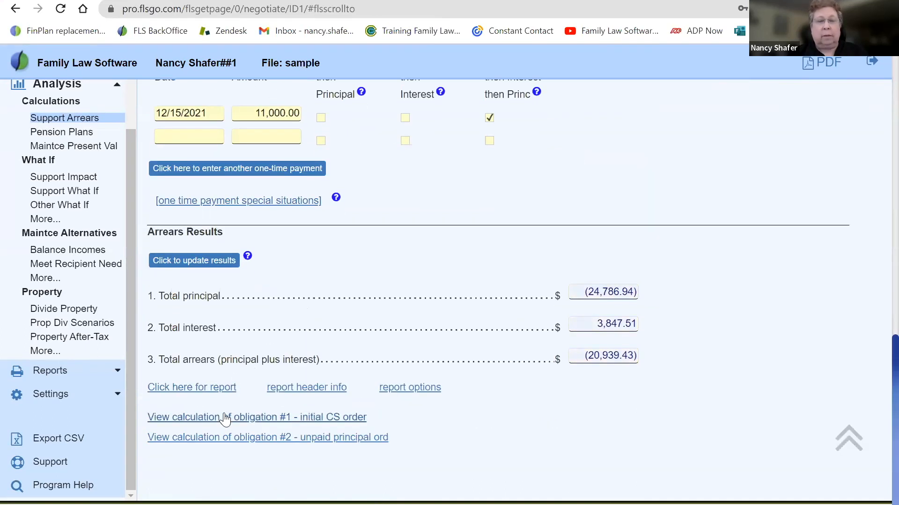
Open the calculation of obligation #2, highlight the interest rate on the 6/17/2017 event, and go back to Support Arrears
{"action": "left_click", "coordinate": [216, 440]}
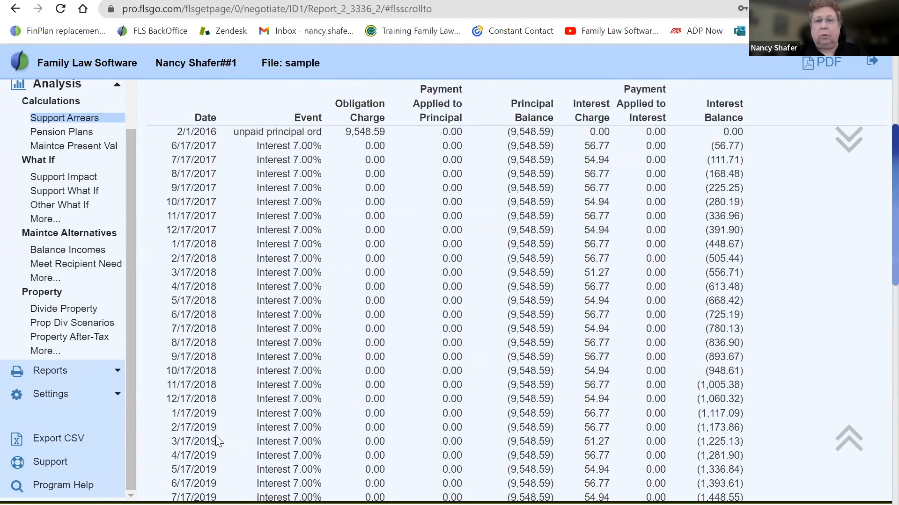
{"action": "scroll", "coordinate": [217, 440], "scroll_direction": "up", "scroll_amount": 5}
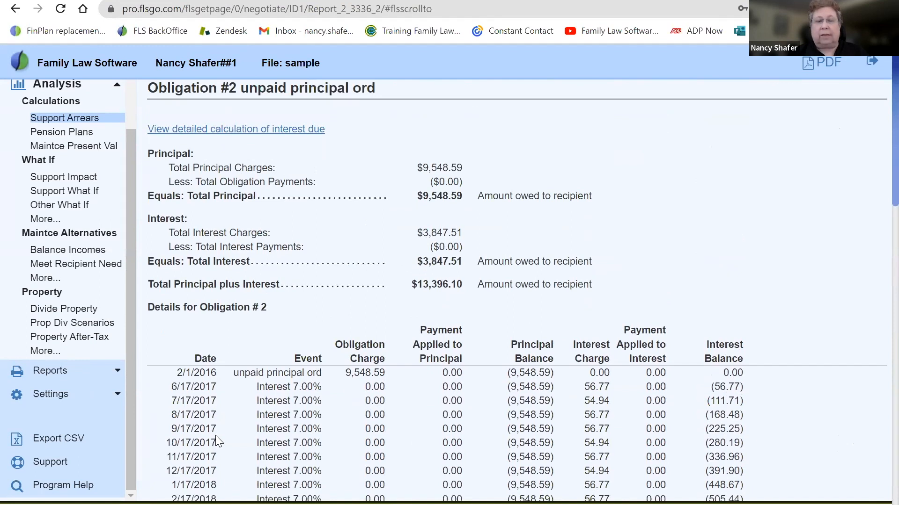
{"action": "left_click_drag", "start_coordinate": [282, 387], "coordinate": [327, 388]}
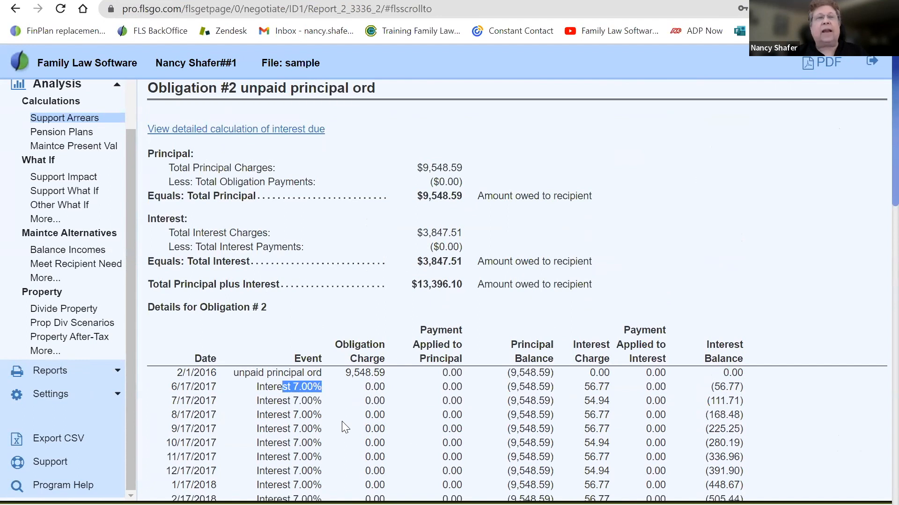
{"action": "left_click", "coordinate": [69, 121]}
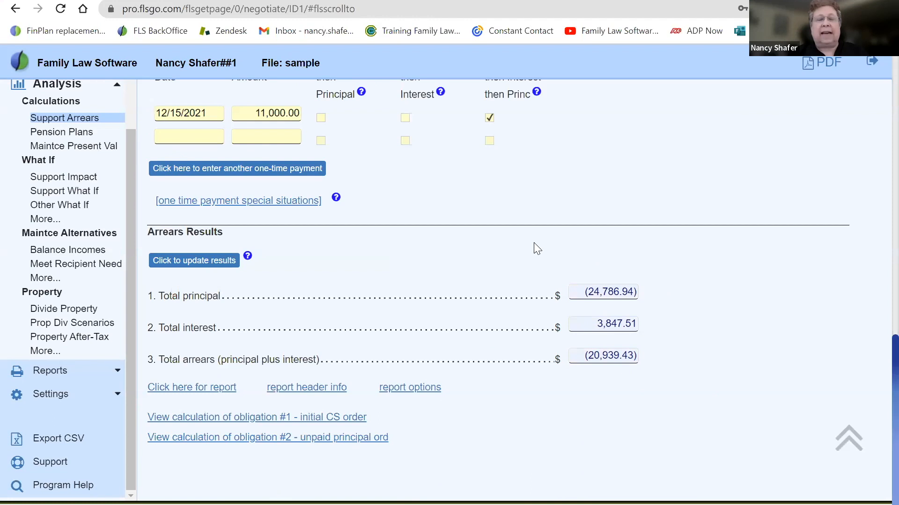
Open the obligation special situations and review the entries from obligation #2 back up to the start of obligation #1
{"action": "scroll", "coordinate": [534, 243], "scroll_direction": "up", "scroll_amount": 20}
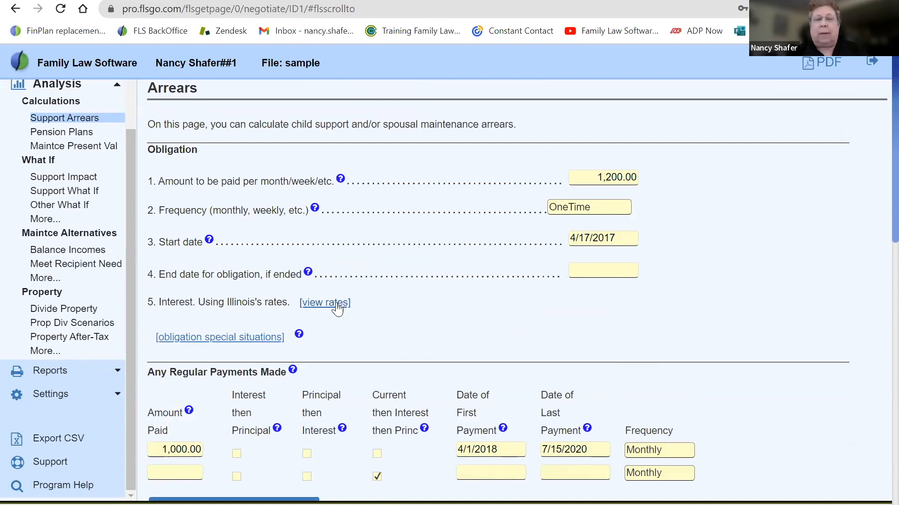
{"action": "left_click", "coordinate": [216, 344]}
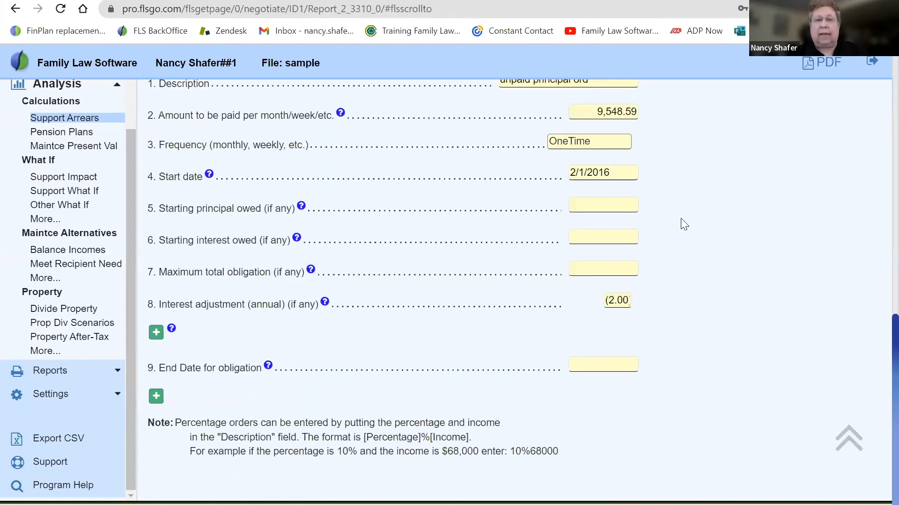
{"action": "scroll", "coordinate": [681, 221], "scroll_direction": "up", "scroll_amount": 9}
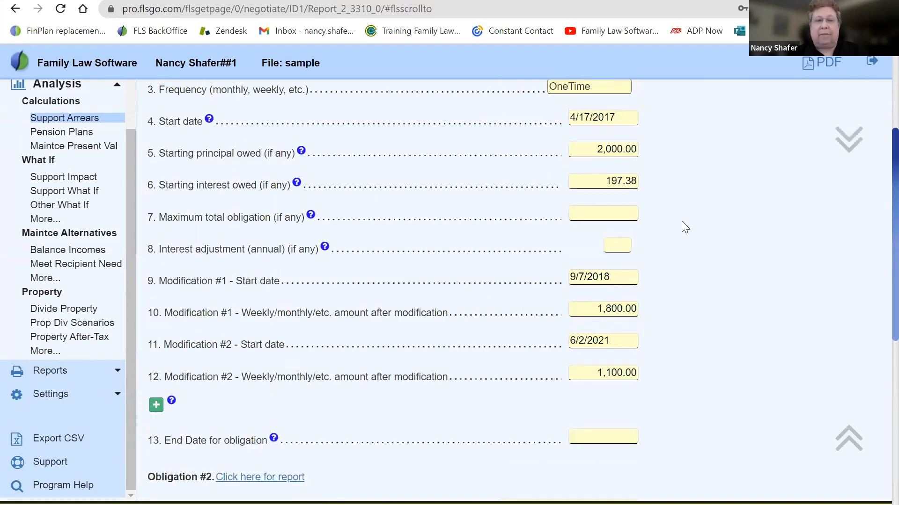
{"action": "scroll", "coordinate": [682, 228], "scroll_direction": "up", "scroll_amount": 1}
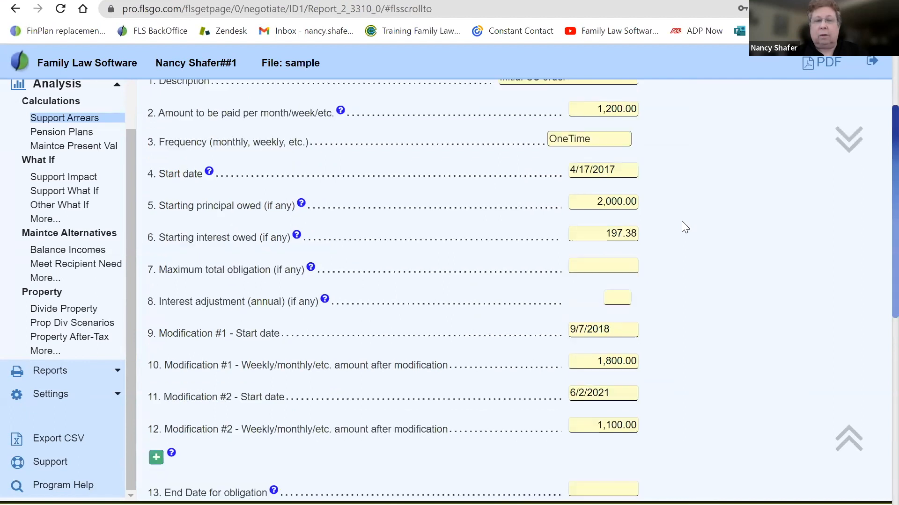
{"action": "scroll", "coordinate": [681, 221], "scroll_direction": "up", "scroll_amount": 3}
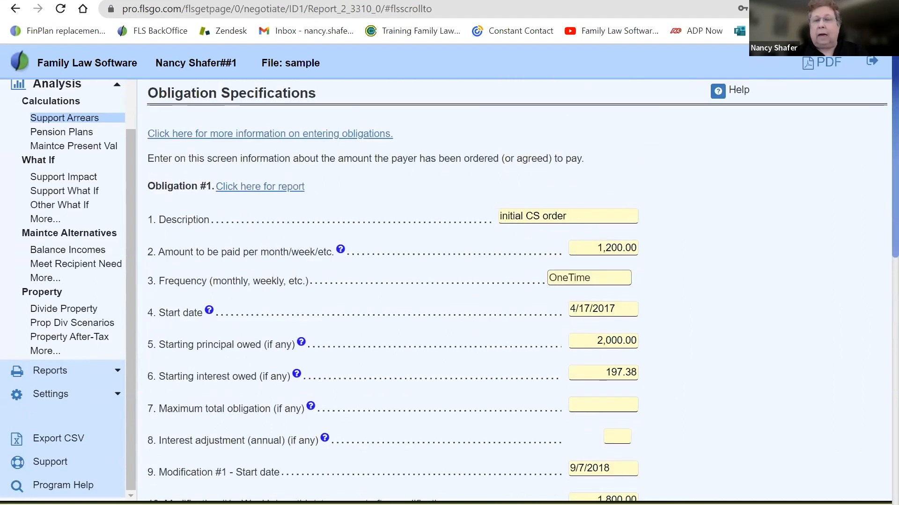